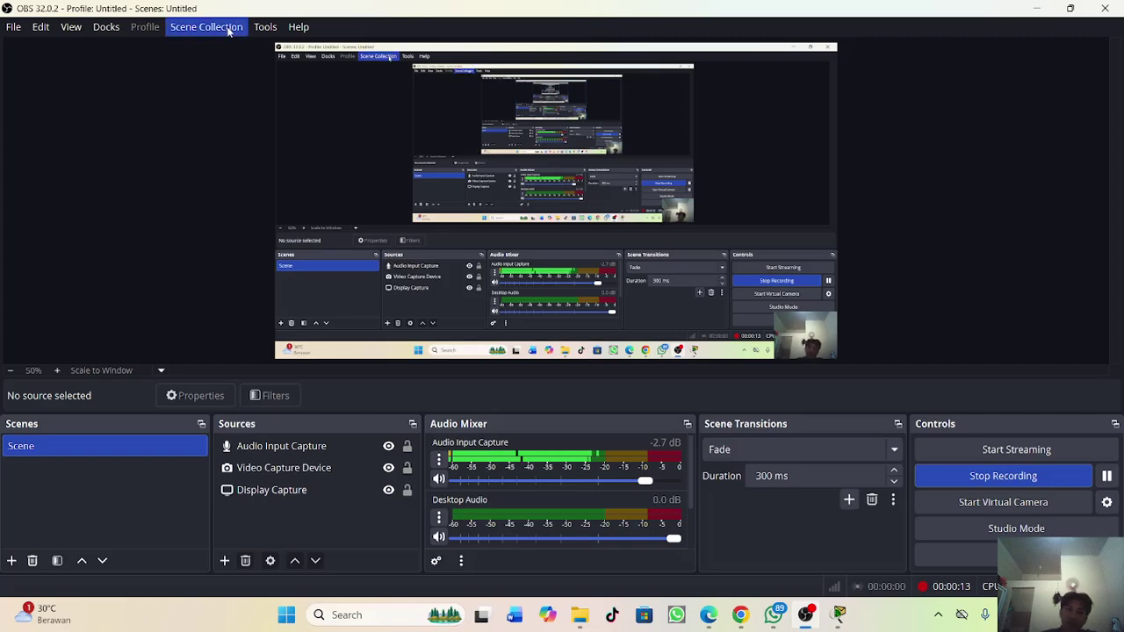
Step: Switch to Cisco Packet Tracer, bring up the PT Activity instructions and read the Objectives at their beginning
mouse_move(839, 615)
click(825, 584)
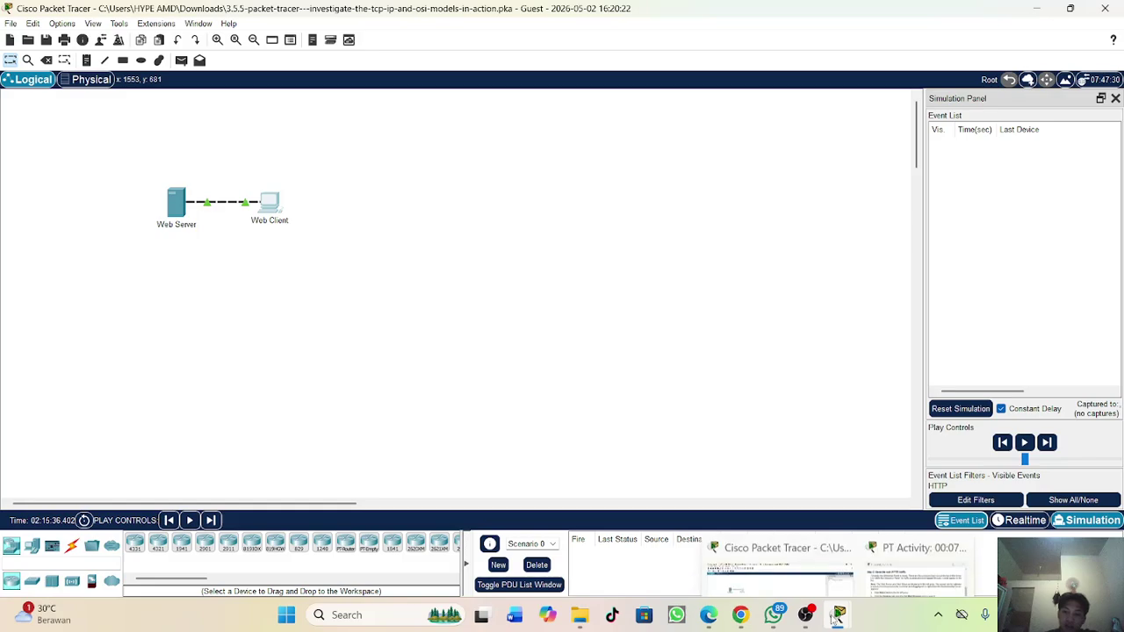
click(918, 526)
scroll(550, 303, up, 3)
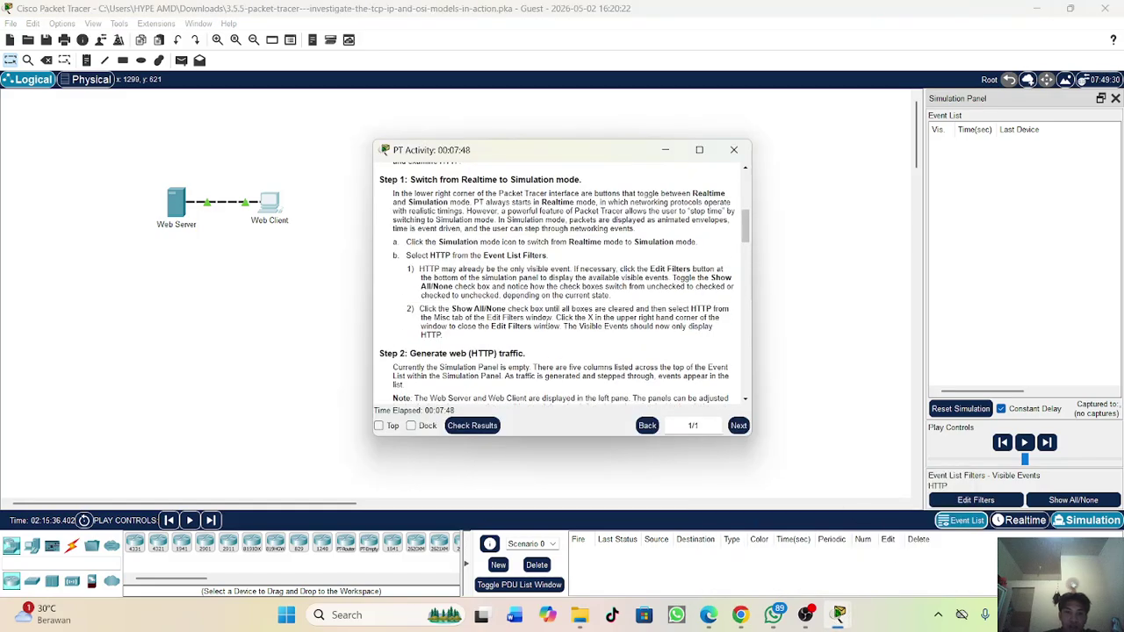
scroll(550, 320, up, 8)
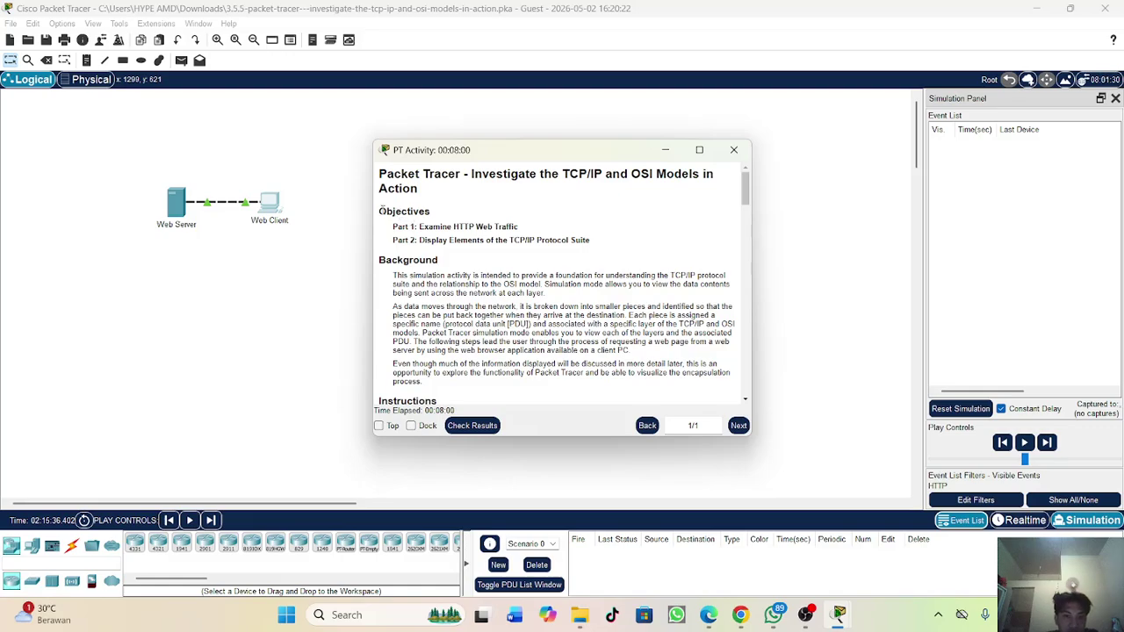
drag(383, 210, 650, 244)
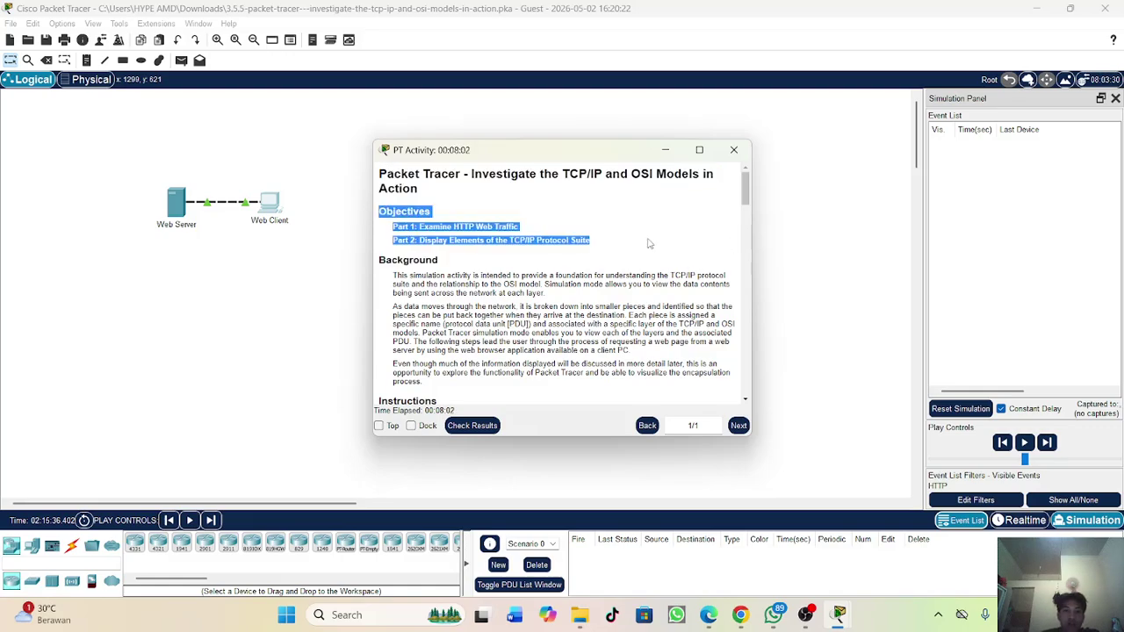
click(430, 238)
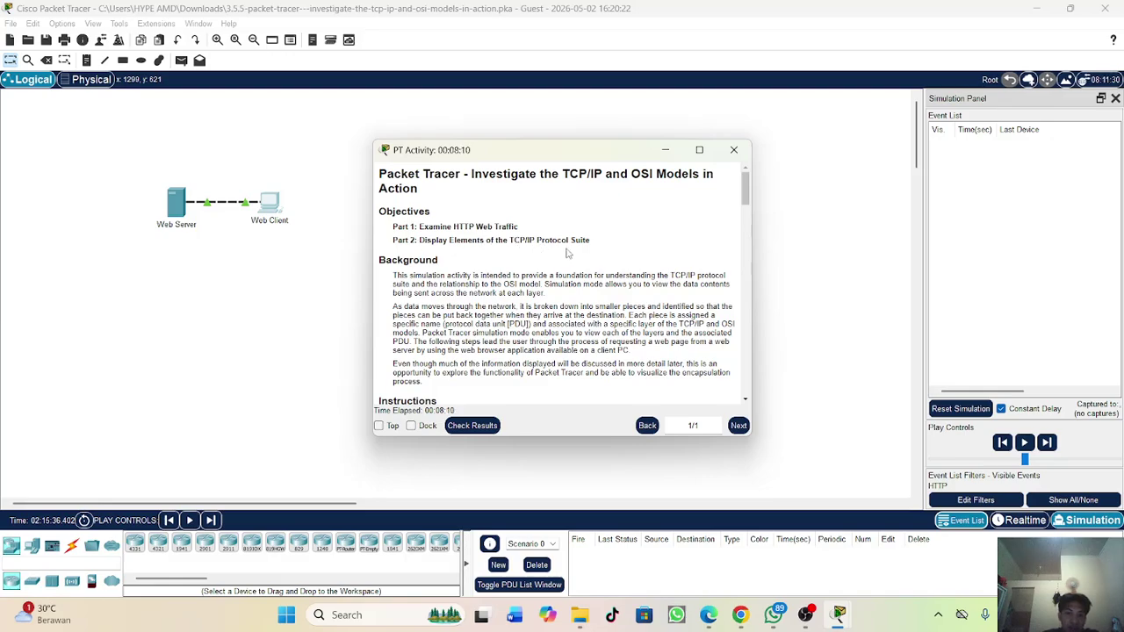
Step: Read the Part 1 Step 1 instructions on switching from Realtime to Simulation mode and selecting HTTP in the Event List Filters
scroll(602, 295, down, 3)
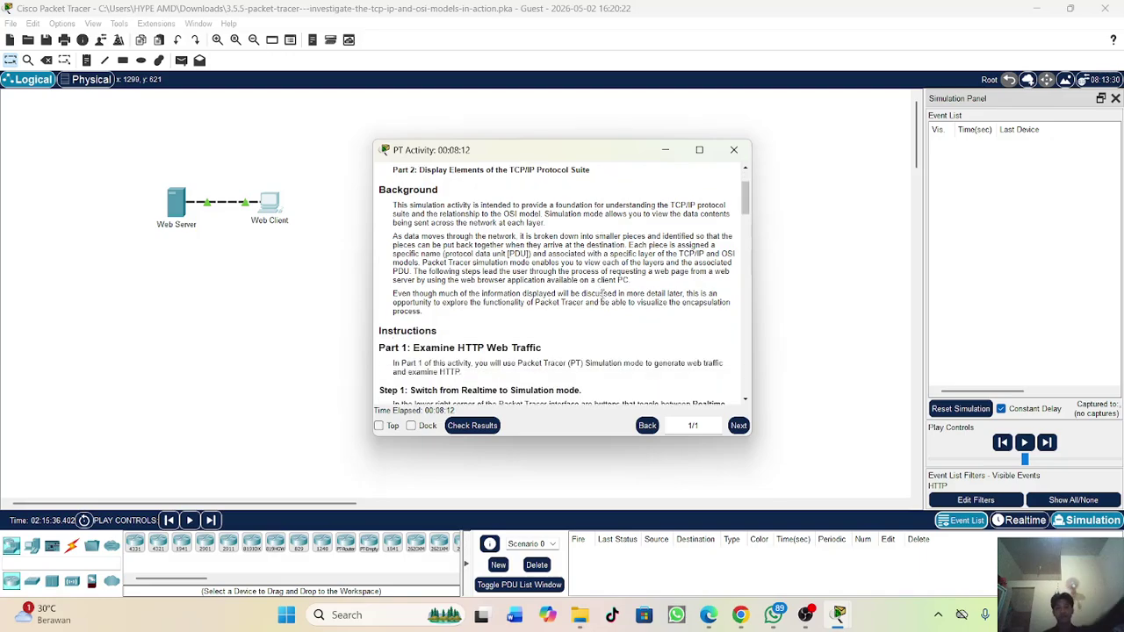
scroll(582, 302, down, 1)
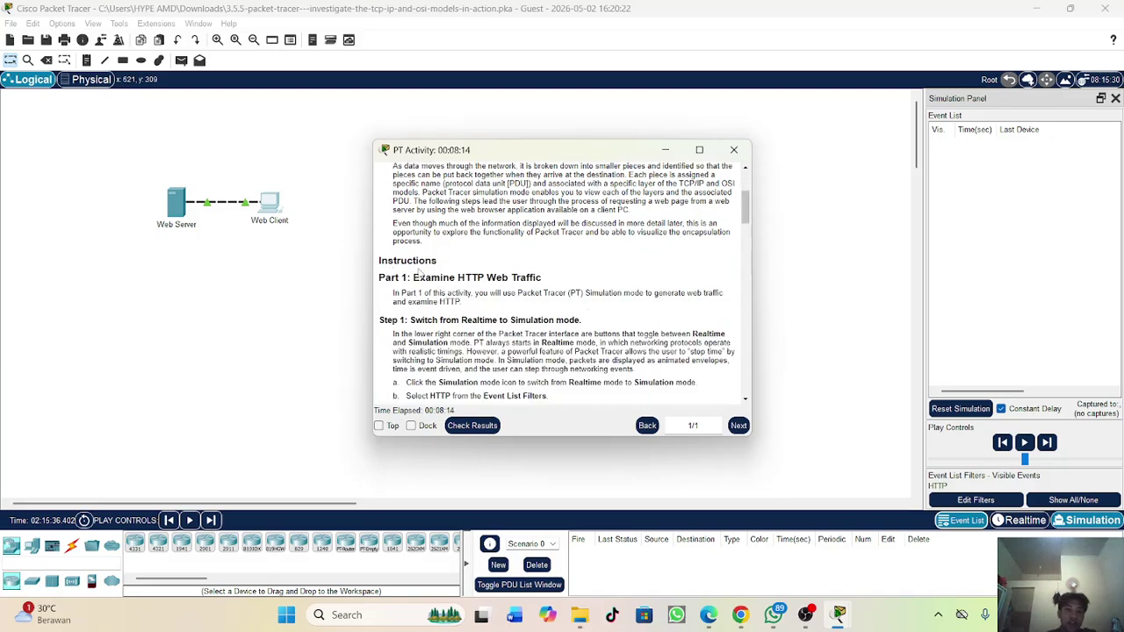
drag(378, 287, 609, 278)
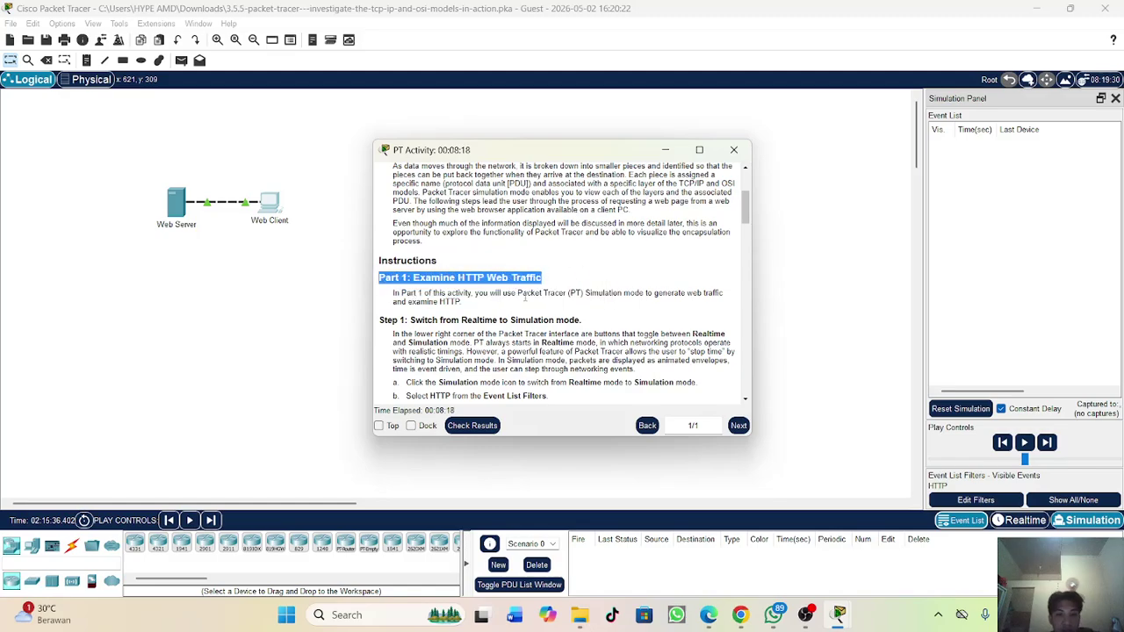
click(525, 298)
scroll(534, 295, down, 2)
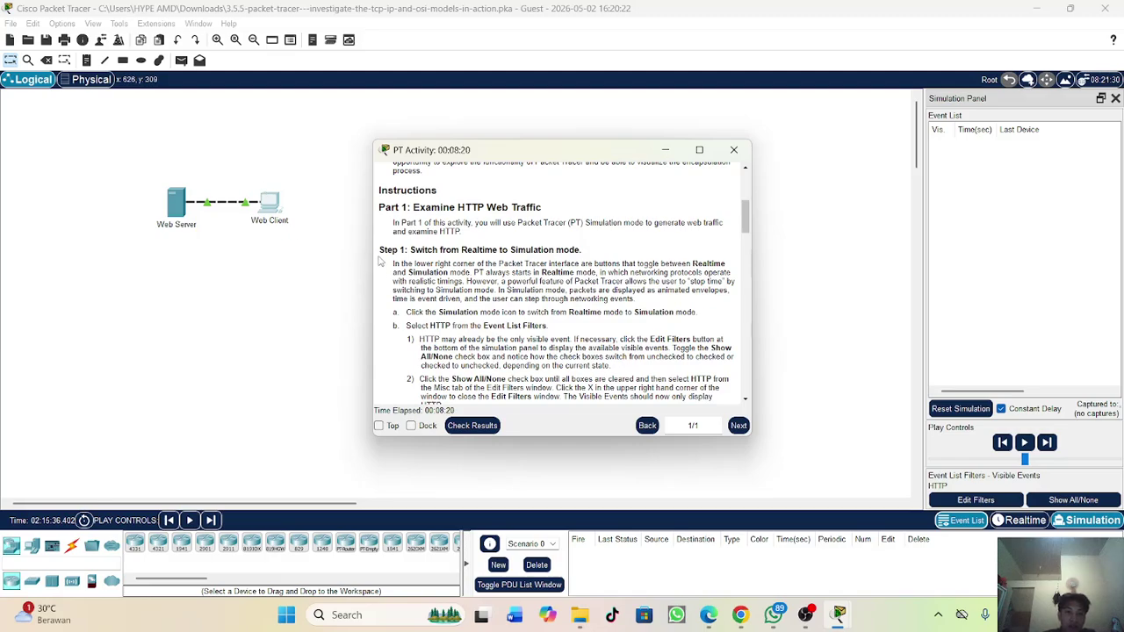
drag(380, 260, 590, 322)
click(591, 322)
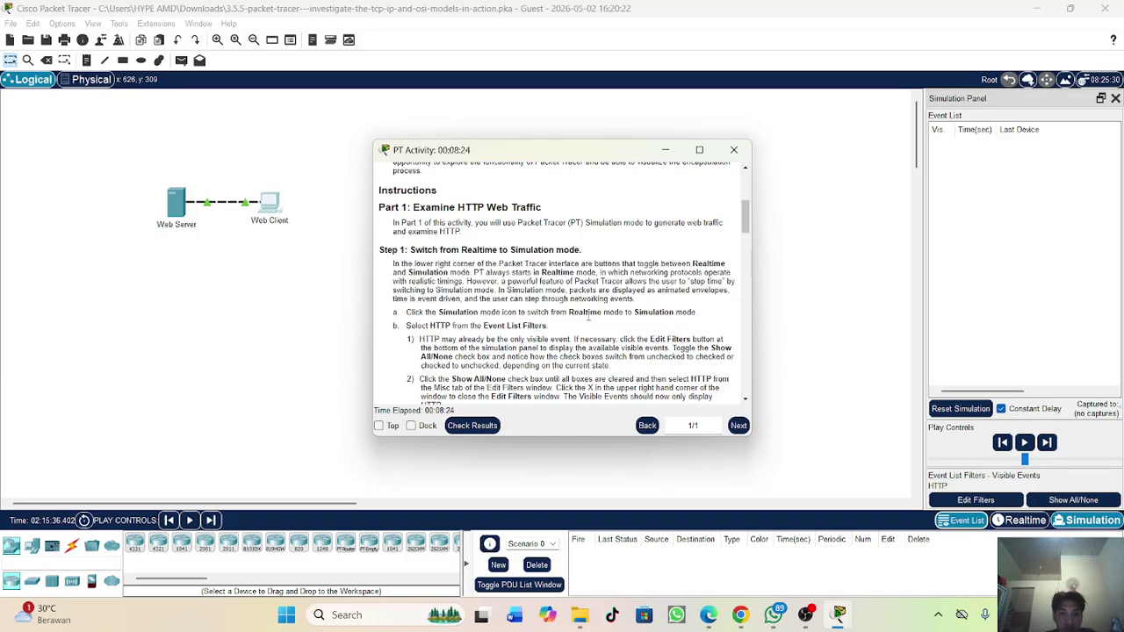
scroll(585, 334, down, 1)
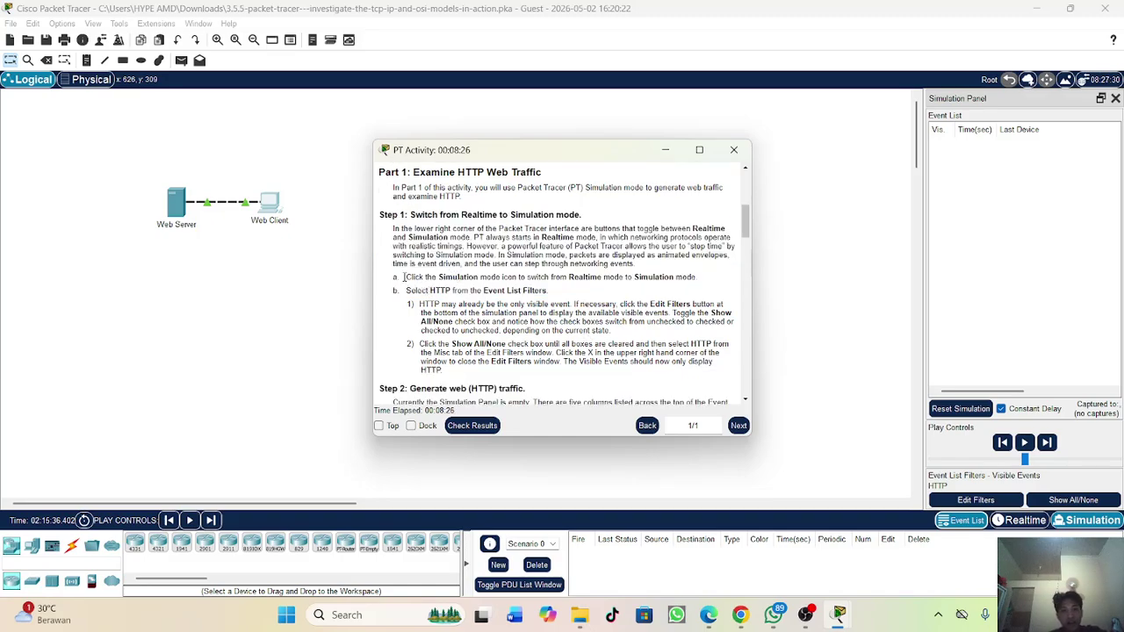
drag(404, 277, 701, 283)
click(556, 329)
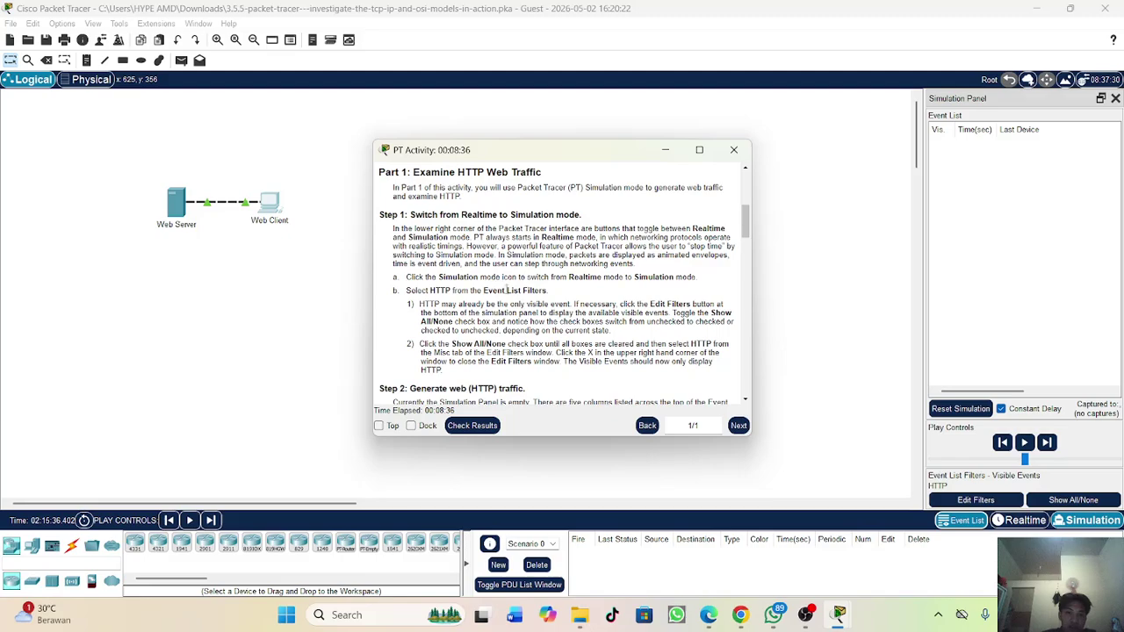
scroll(587, 300, down, 1)
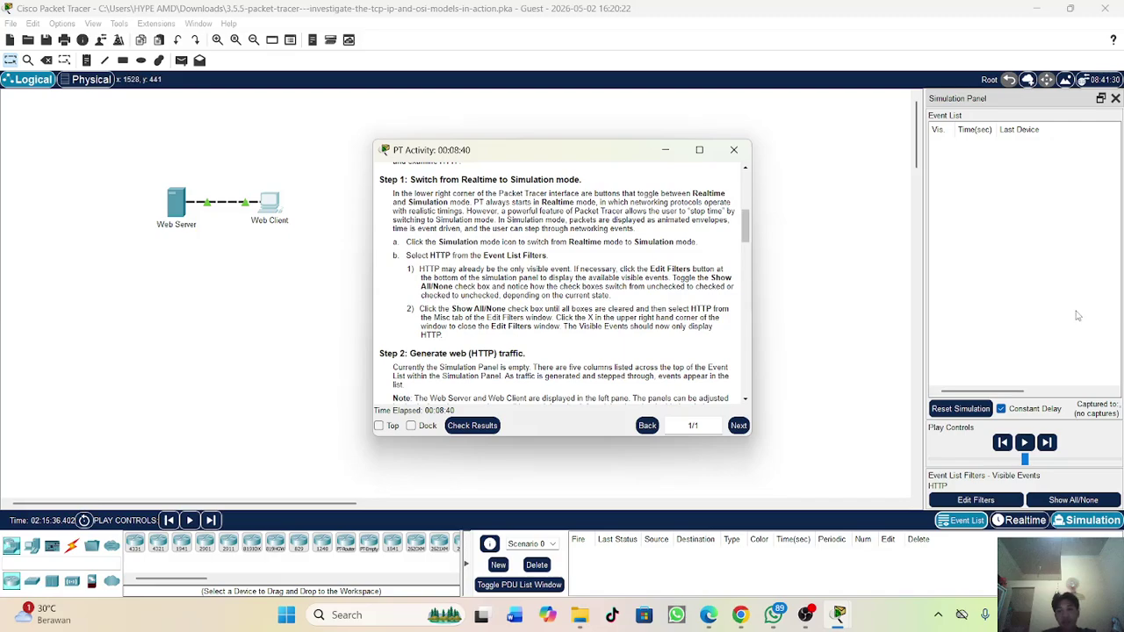
Step: Close the Simulation Panel, switch to Realtime and back to Simulation mode, and check the Misc event filters for HTTP
click(875, 203)
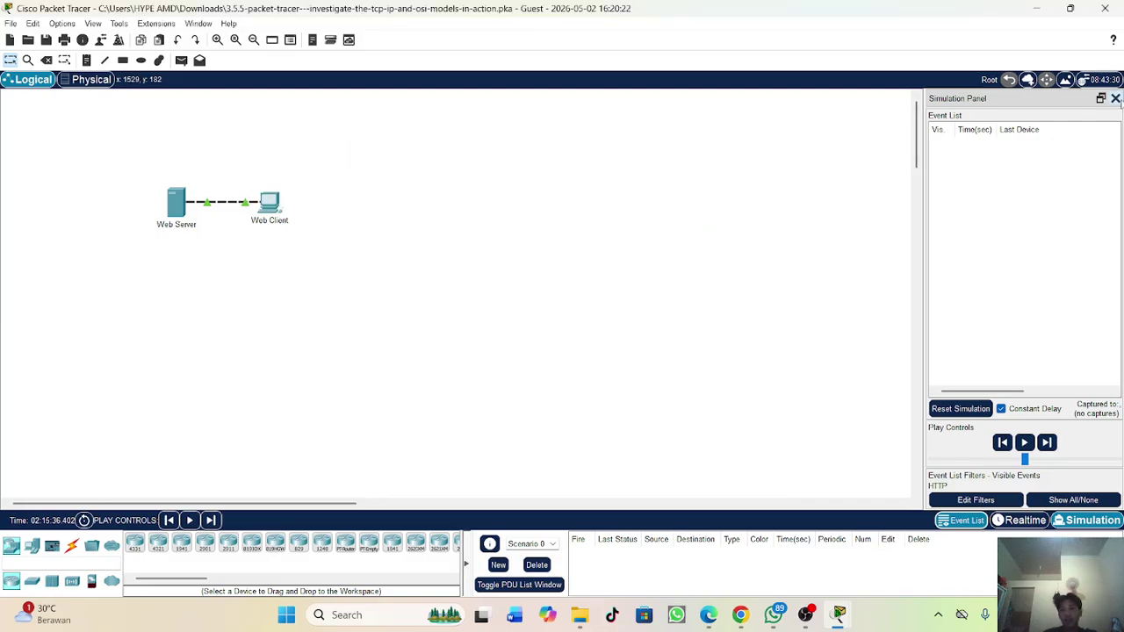
click(1116, 99)
click(1022, 521)
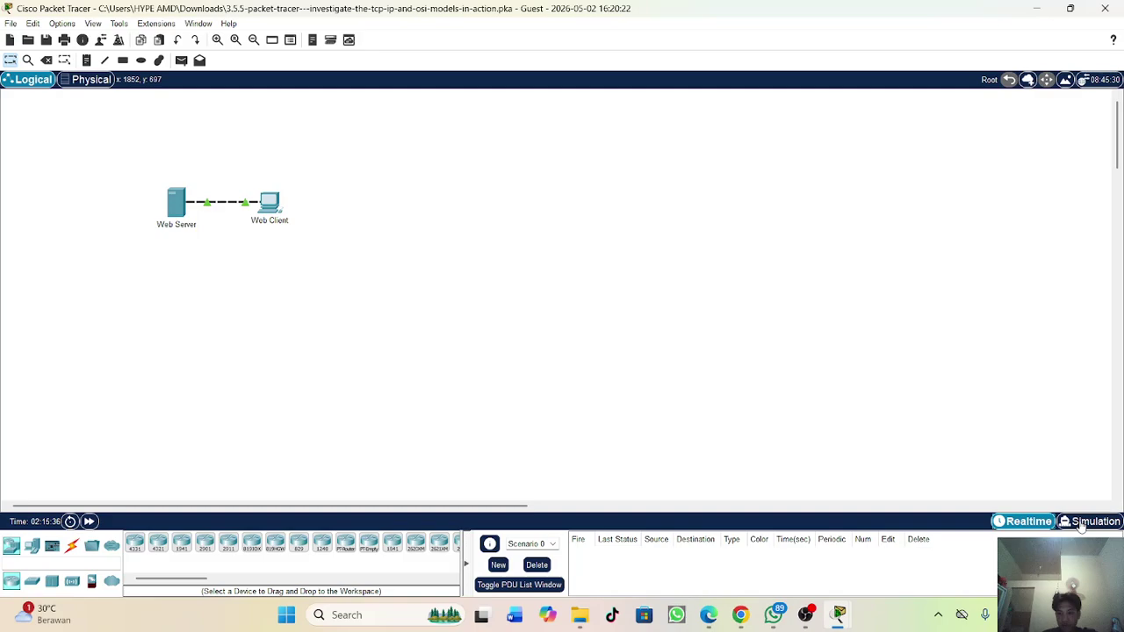
click(1096, 522)
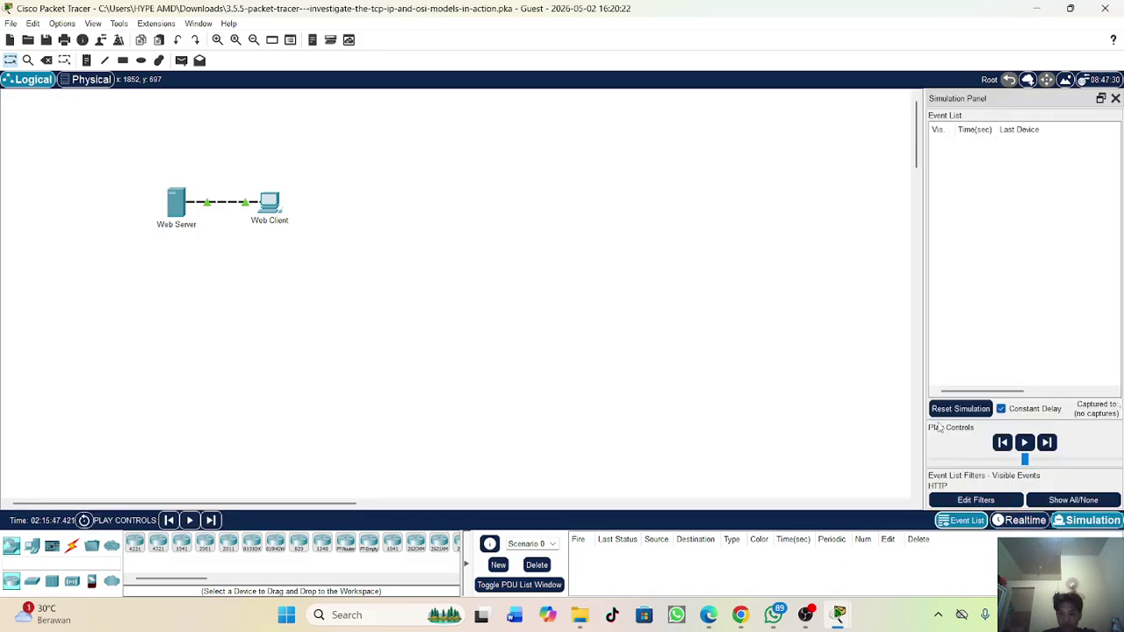
click(976, 500)
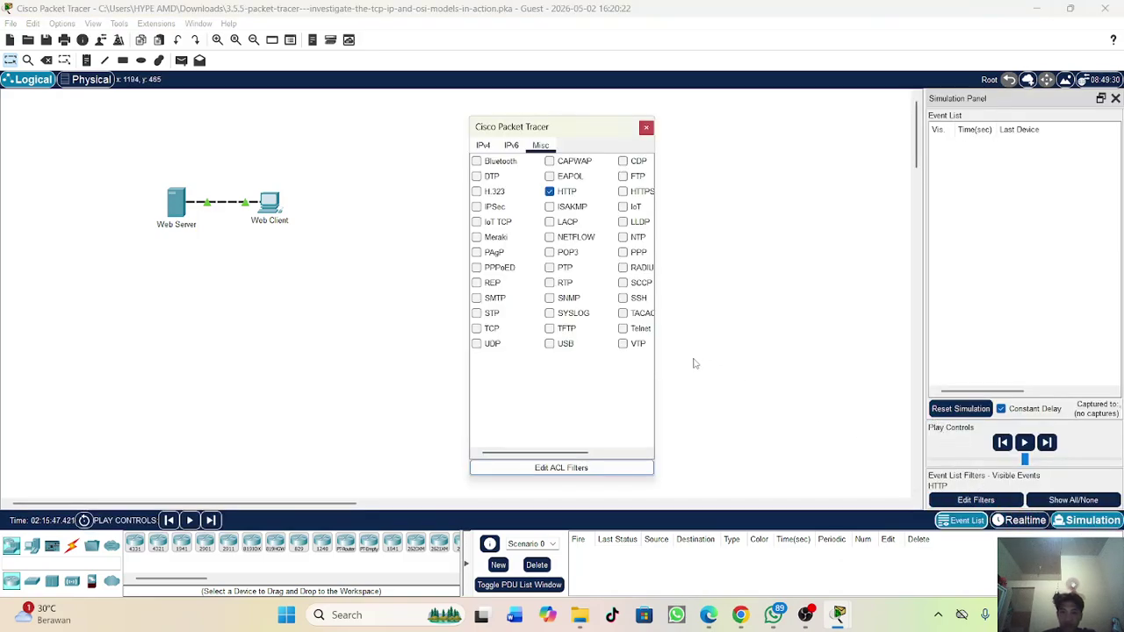
click(649, 128)
mouse_move(839, 615)
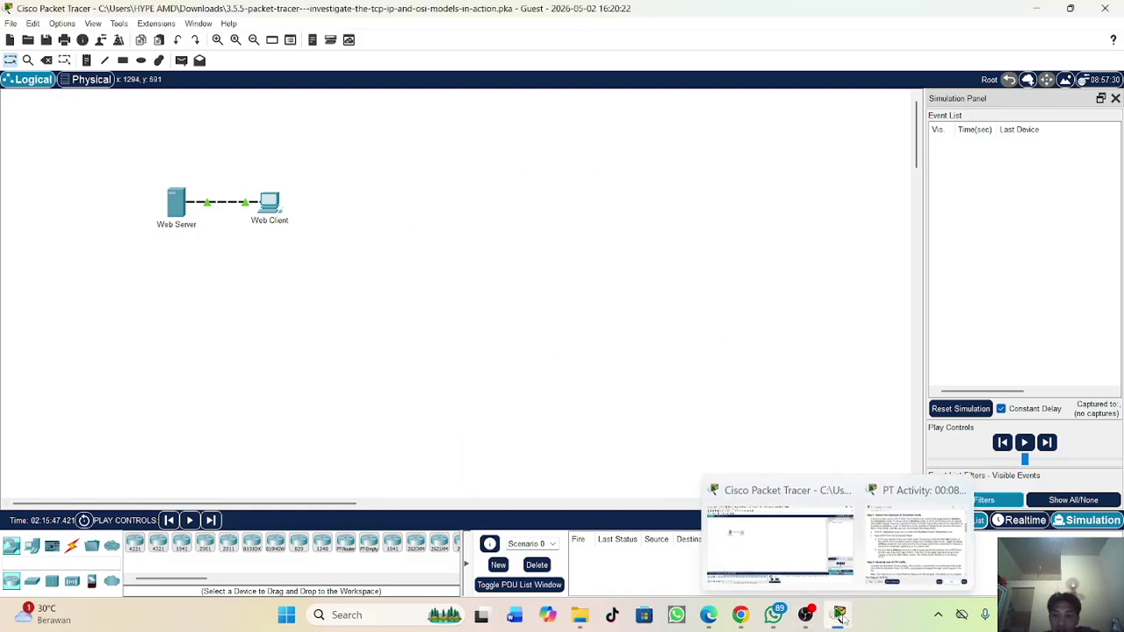
click(913, 540)
scroll(559, 316, down, 5)
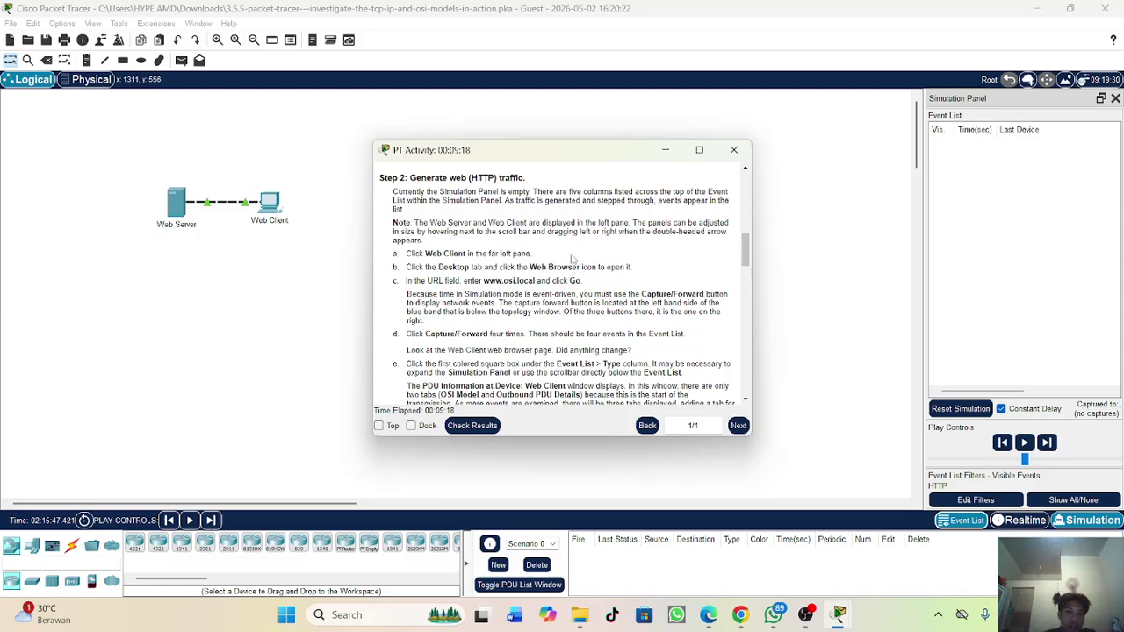
click(665, 151)
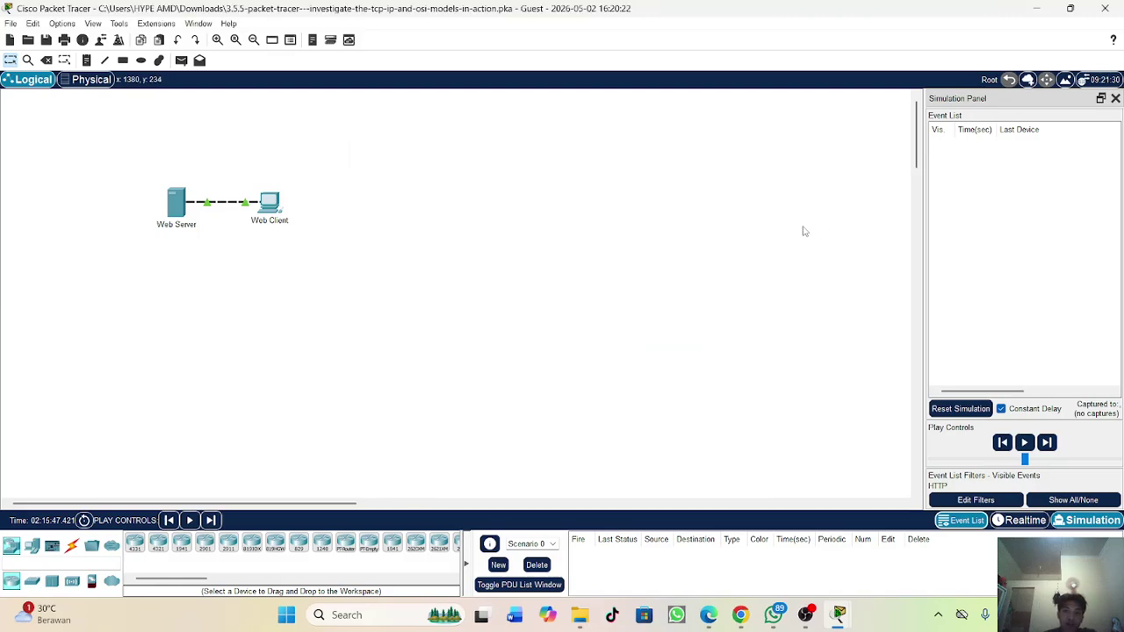
click(270, 205)
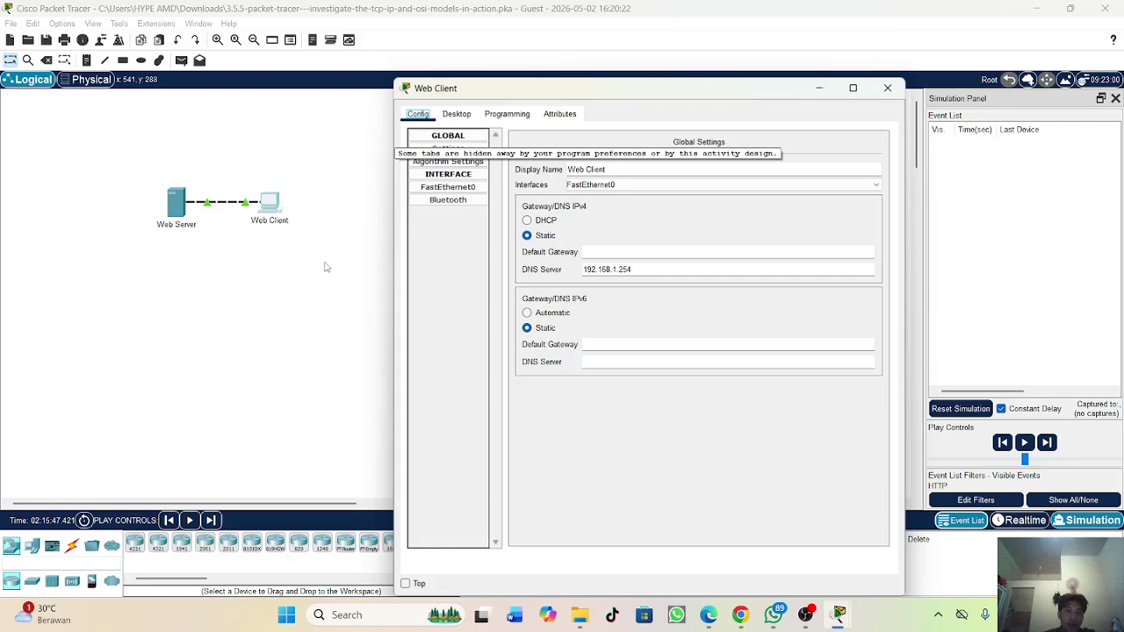
click(457, 114)
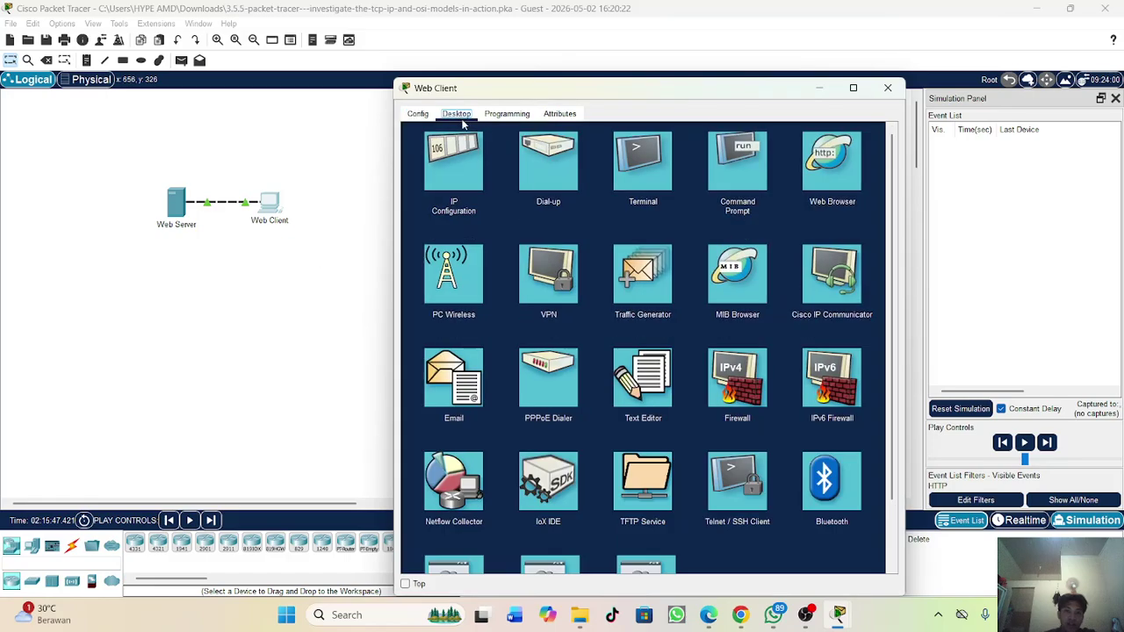
click(824, 202)
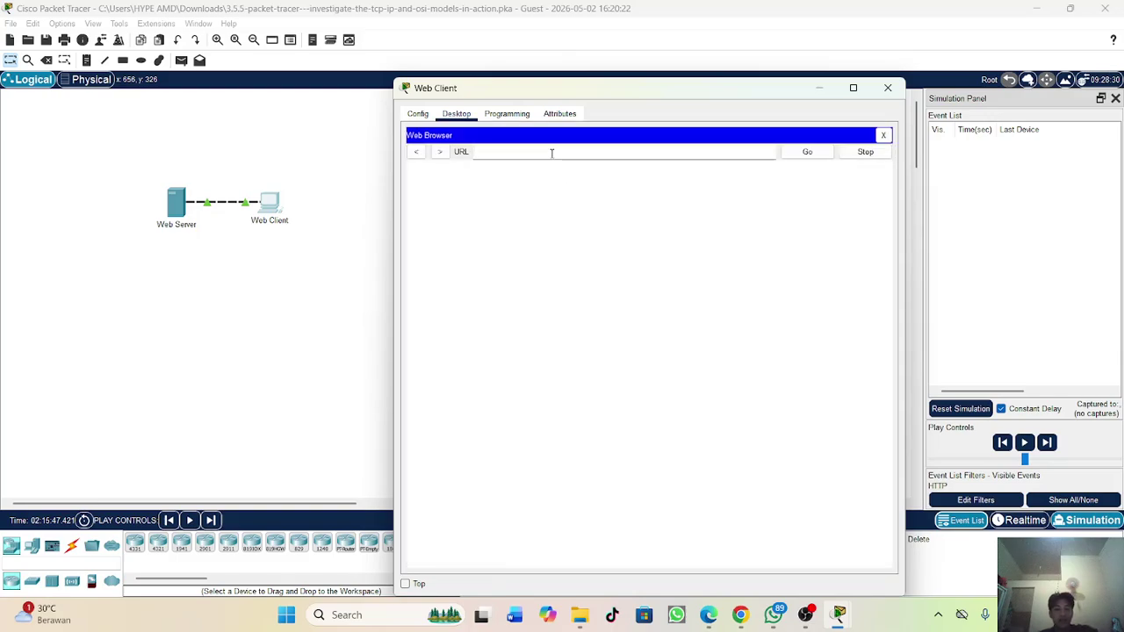
text(www.osi.local)
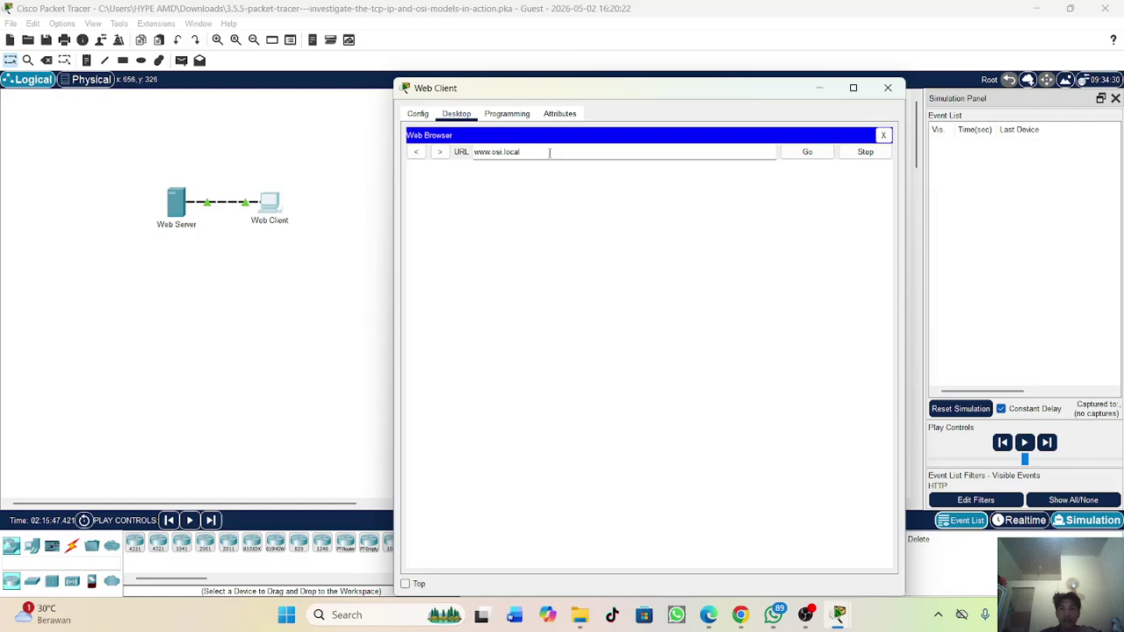
click(805, 152)
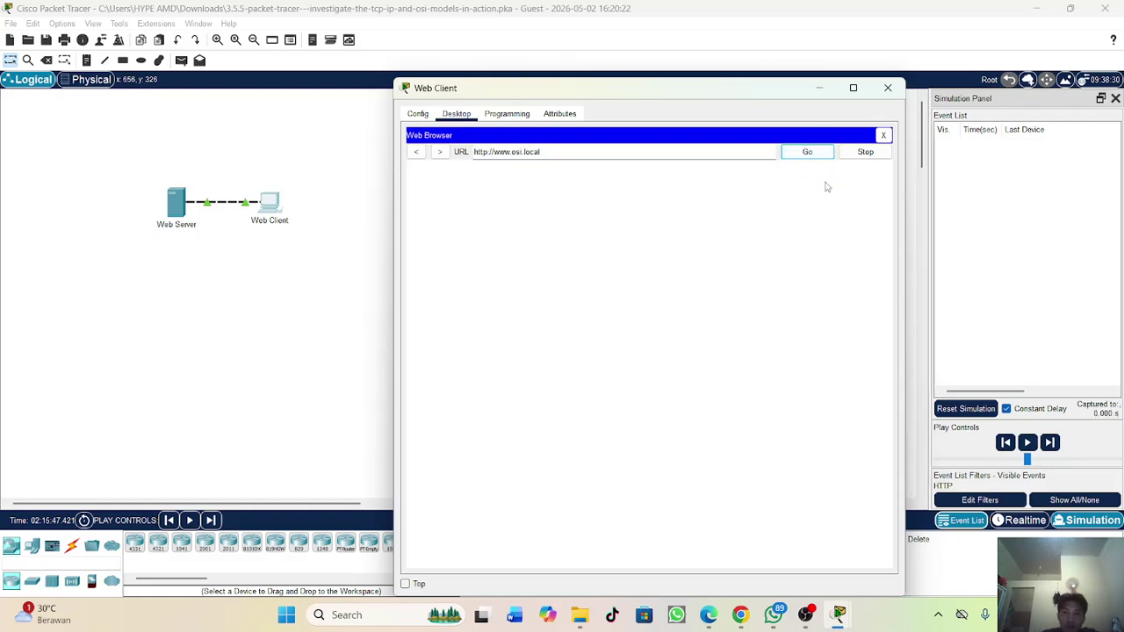
Step: Review the instructions on capturing events and advance the simulation with Capture/Forward four times
click(283, 354)
mouse_move(841, 621)
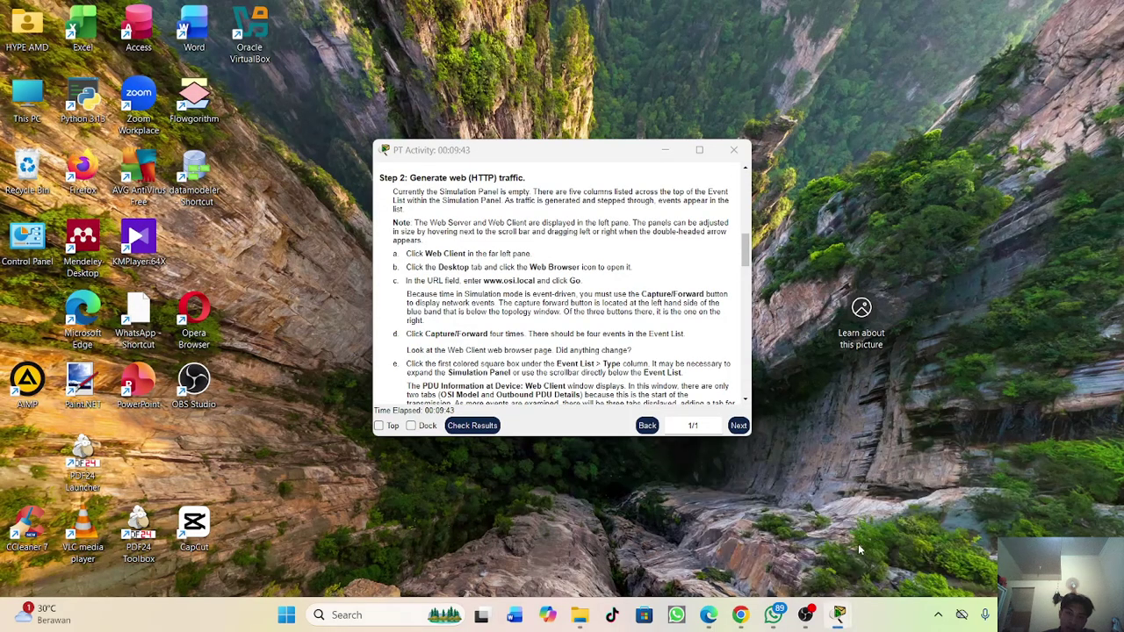
click(870, 544)
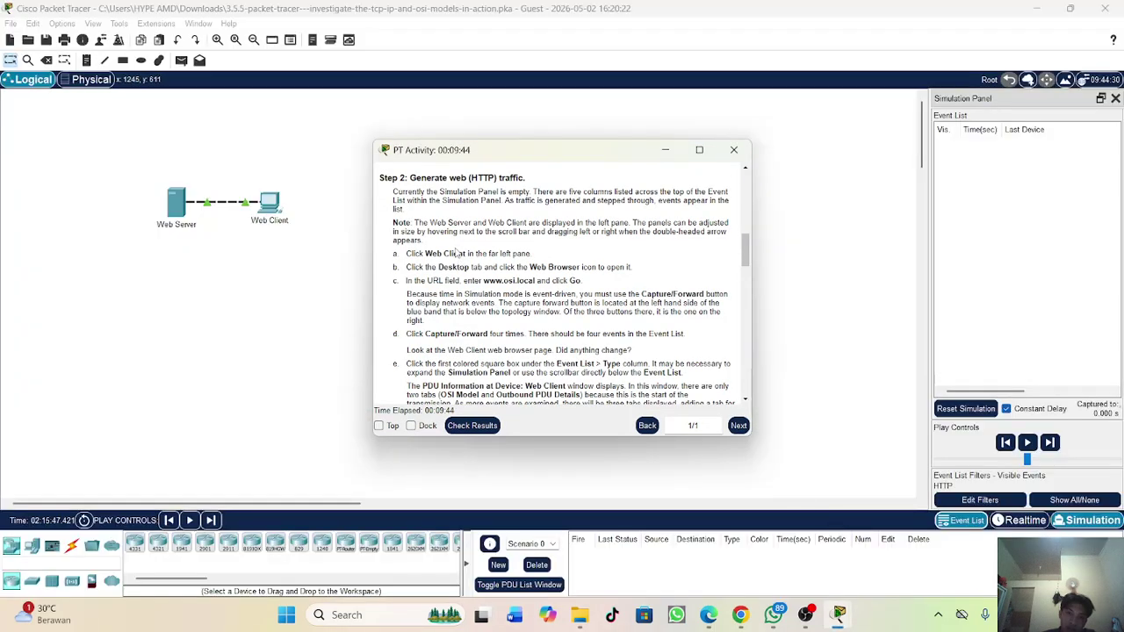
scroll(453, 316, down, 1)
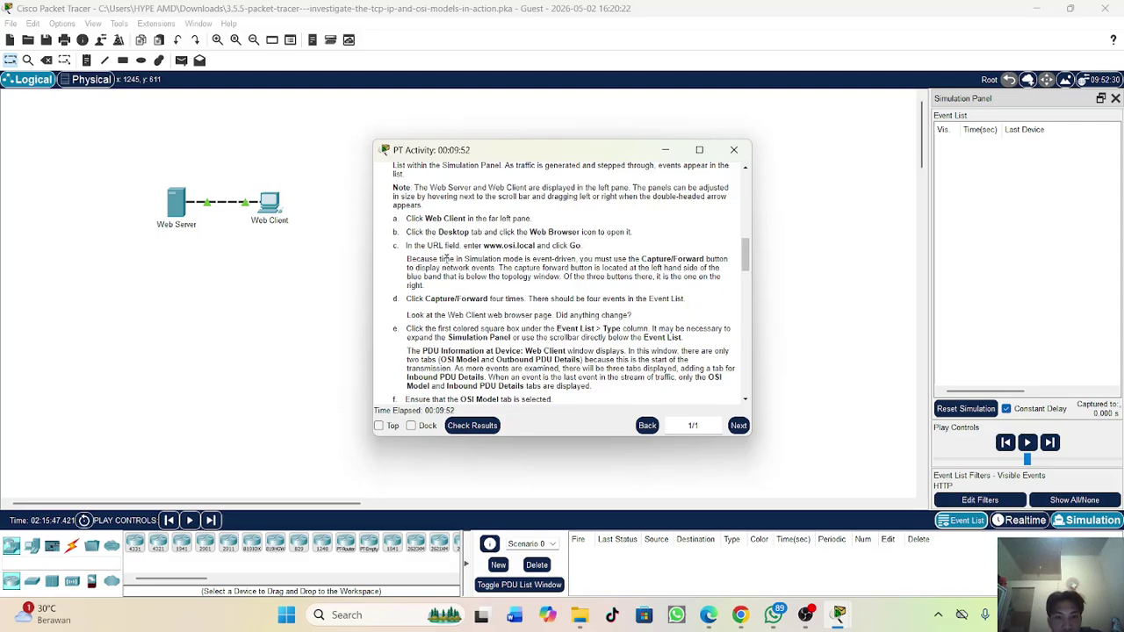
click(1050, 444)
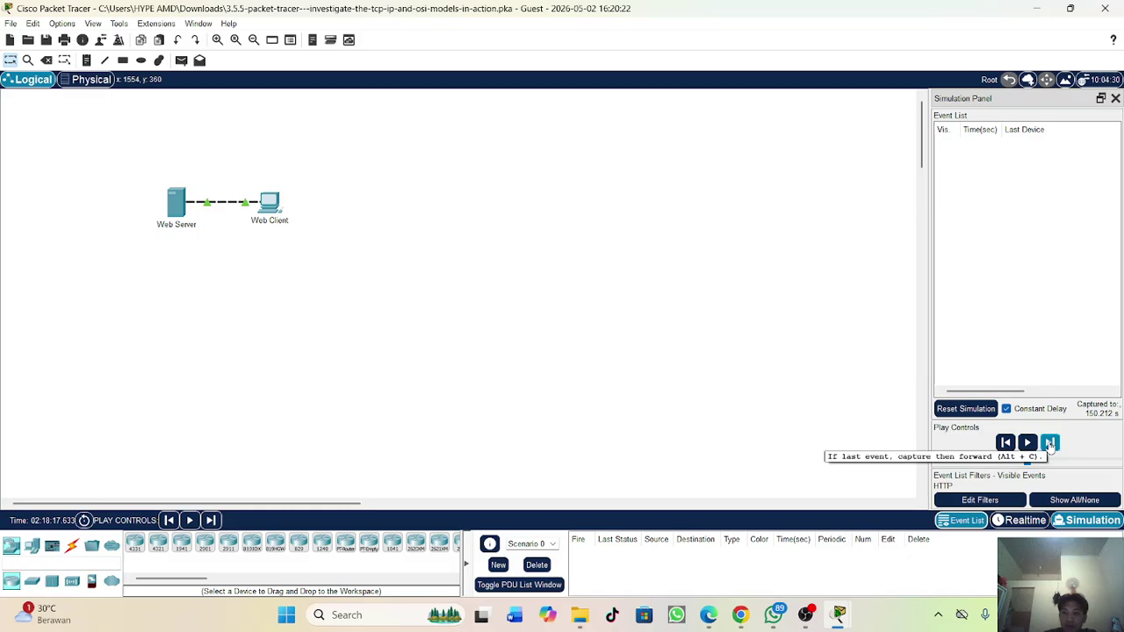
click(1051, 443)
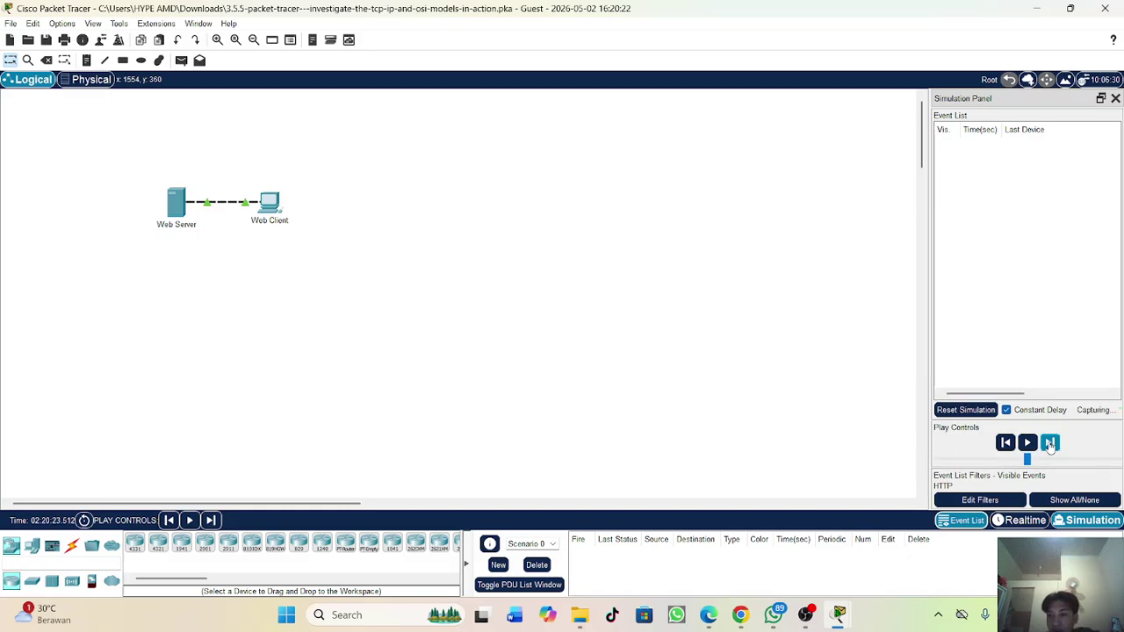
click(1050, 443)
click(1051, 444)
Step: Clear and reselect HTTP in the Misc event list filters
click(975, 500)
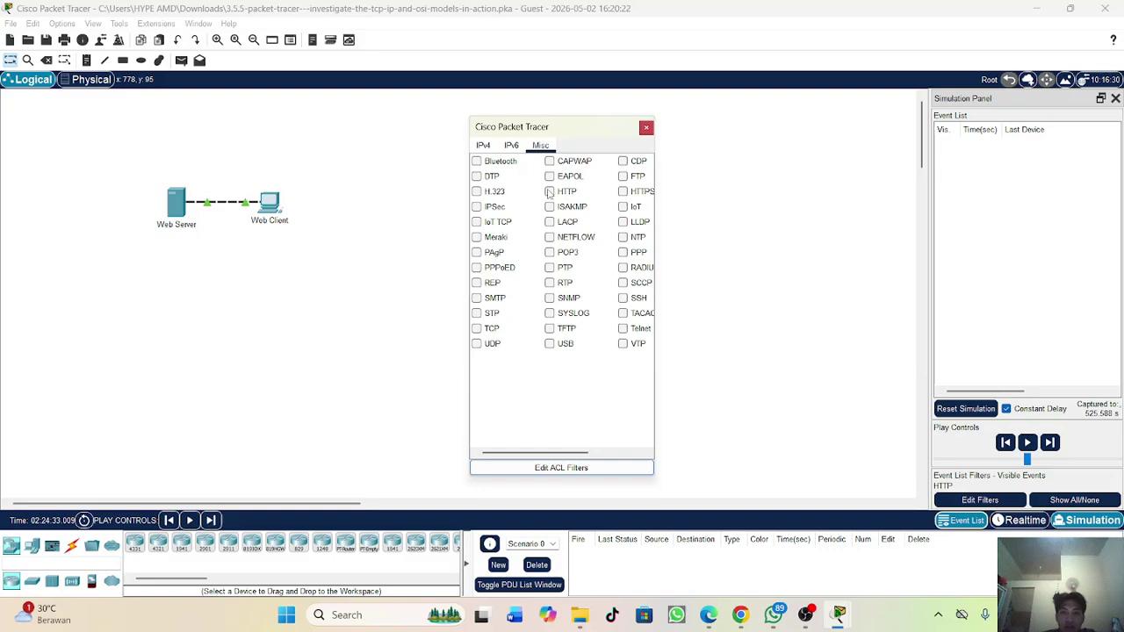
click(549, 191)
click(645, 129)
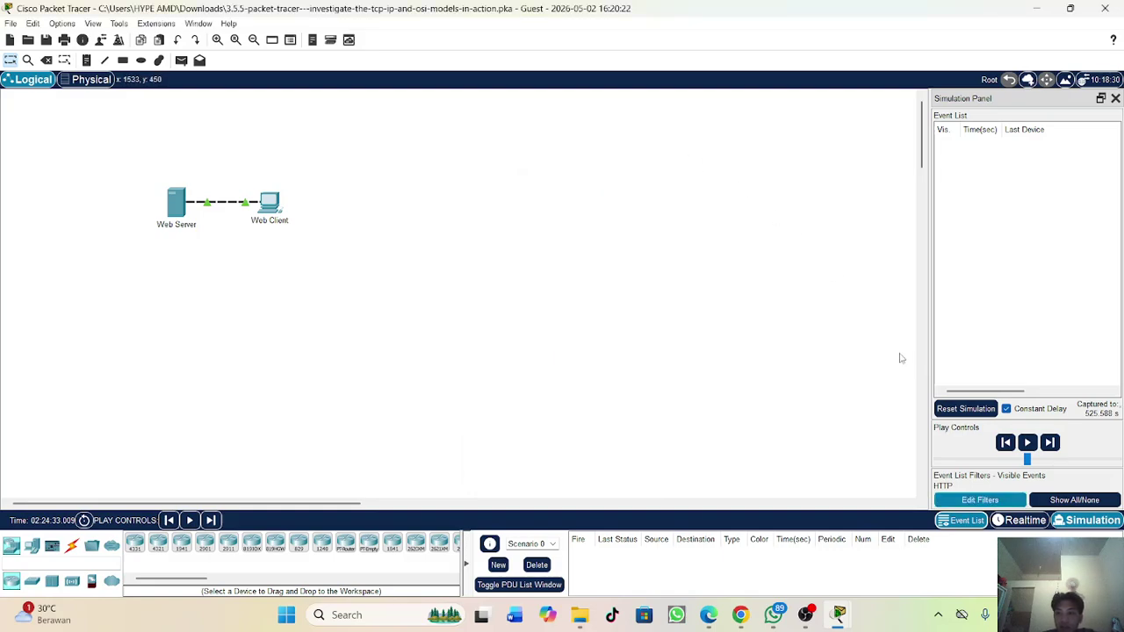
Step: Advance the simulation with Capture/Forward twice more and close the Web Client's Web Browser
click(1051, 444)
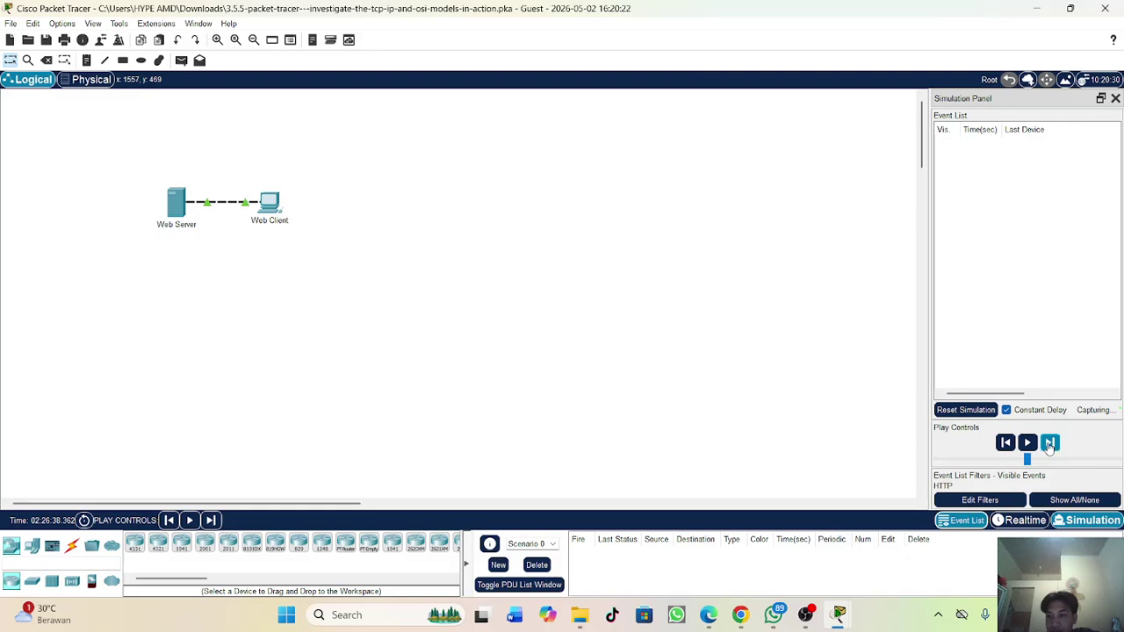
click(1050, 444)
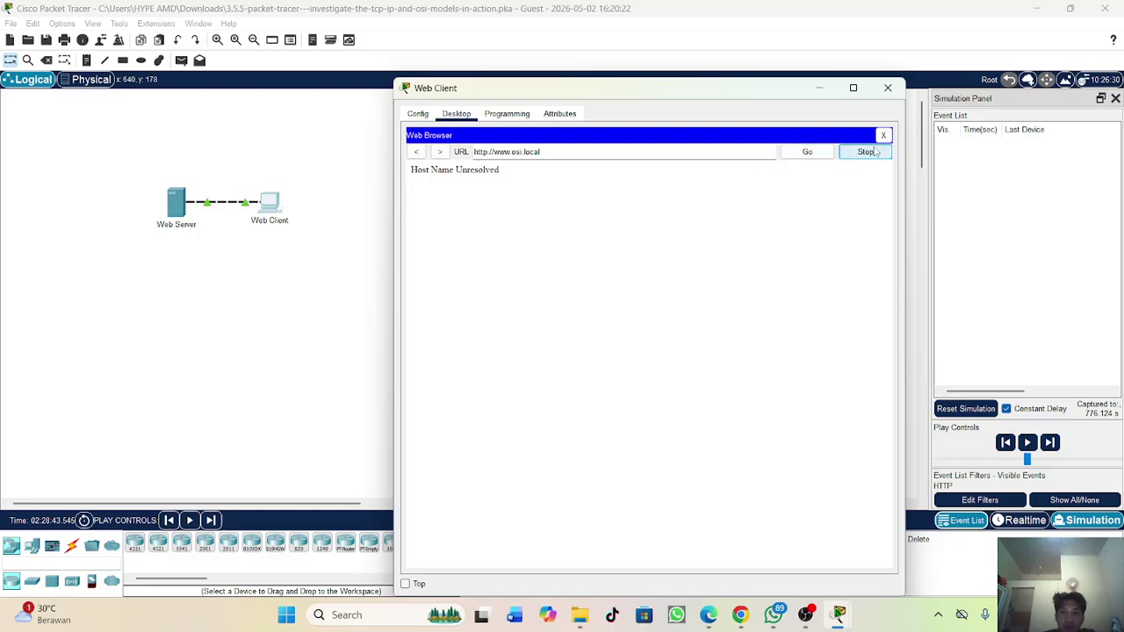
click(884, 136)
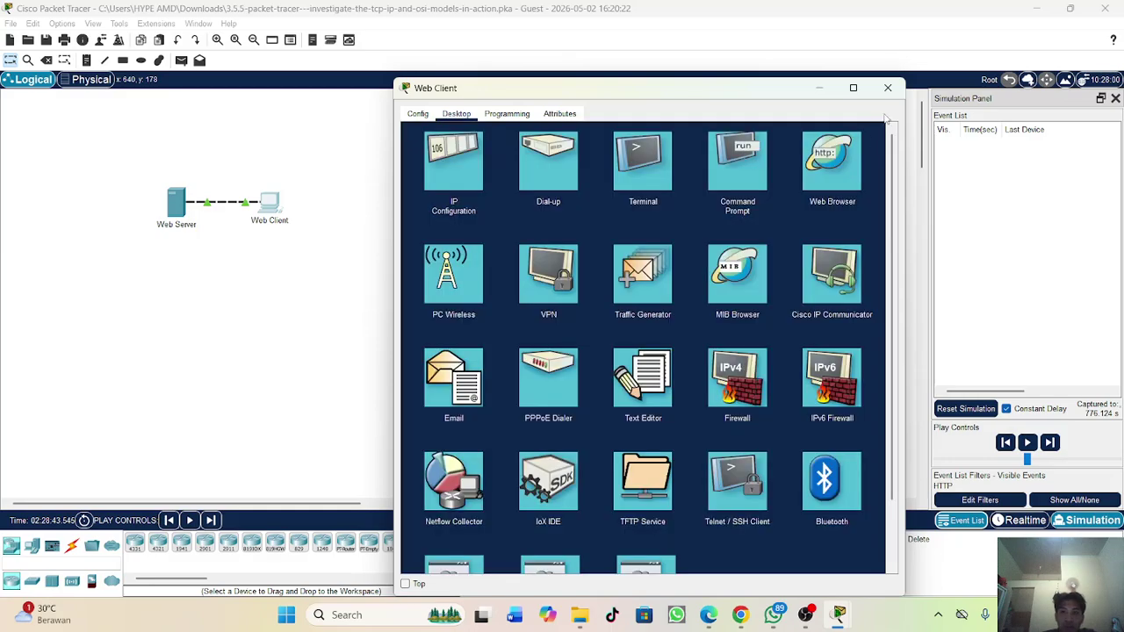
click(845, 164)
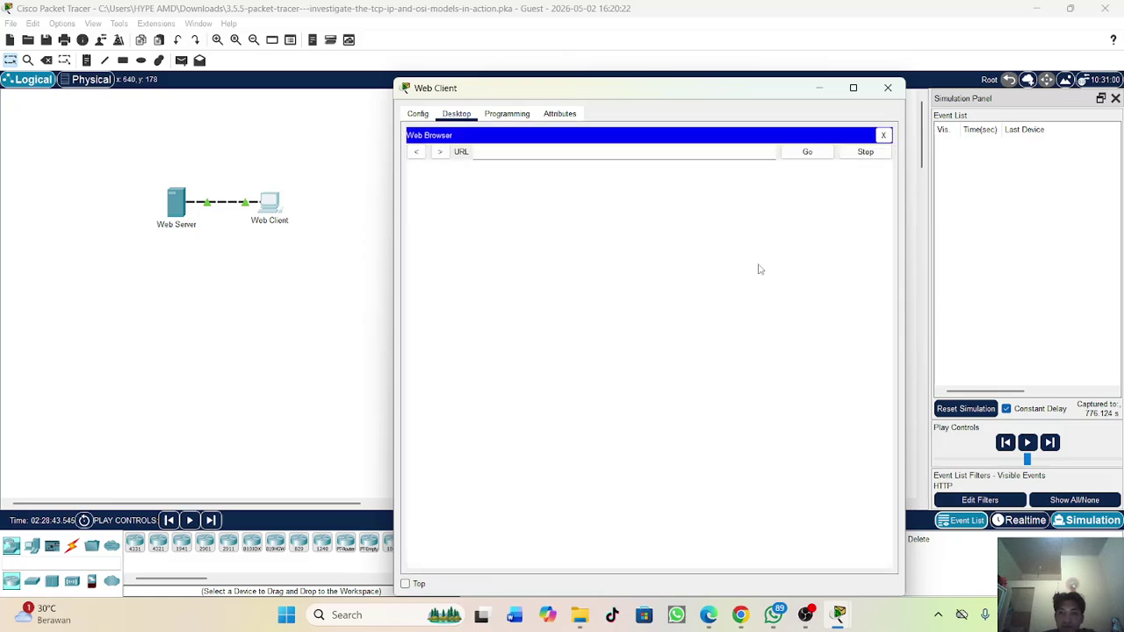
click(571, 158)
text(www)
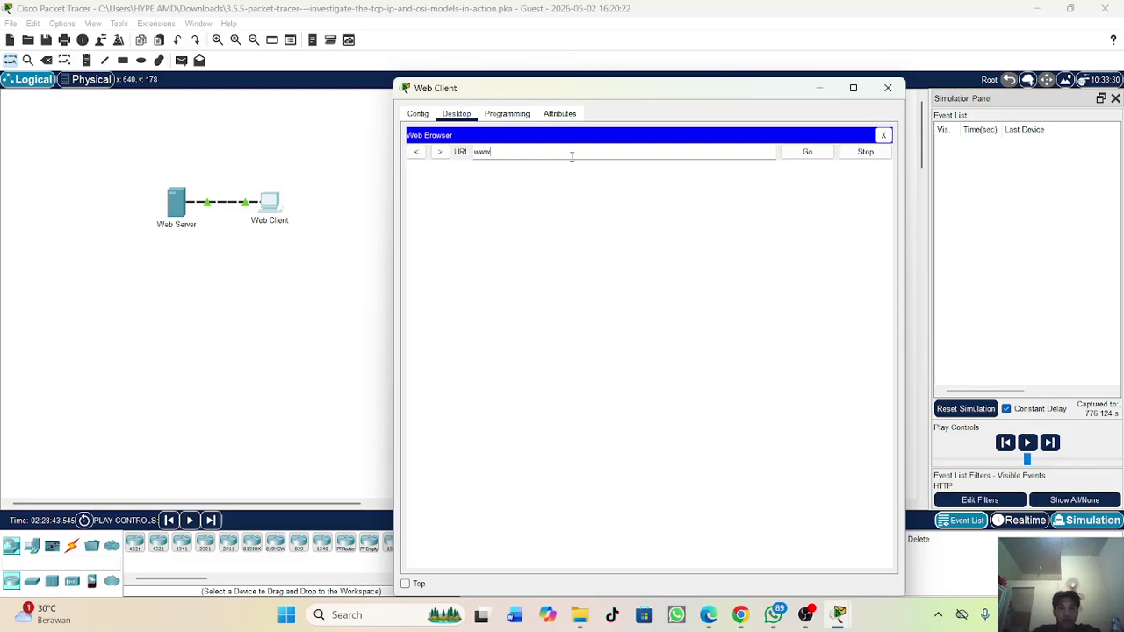
text(.osi.local)
click(819, 155)
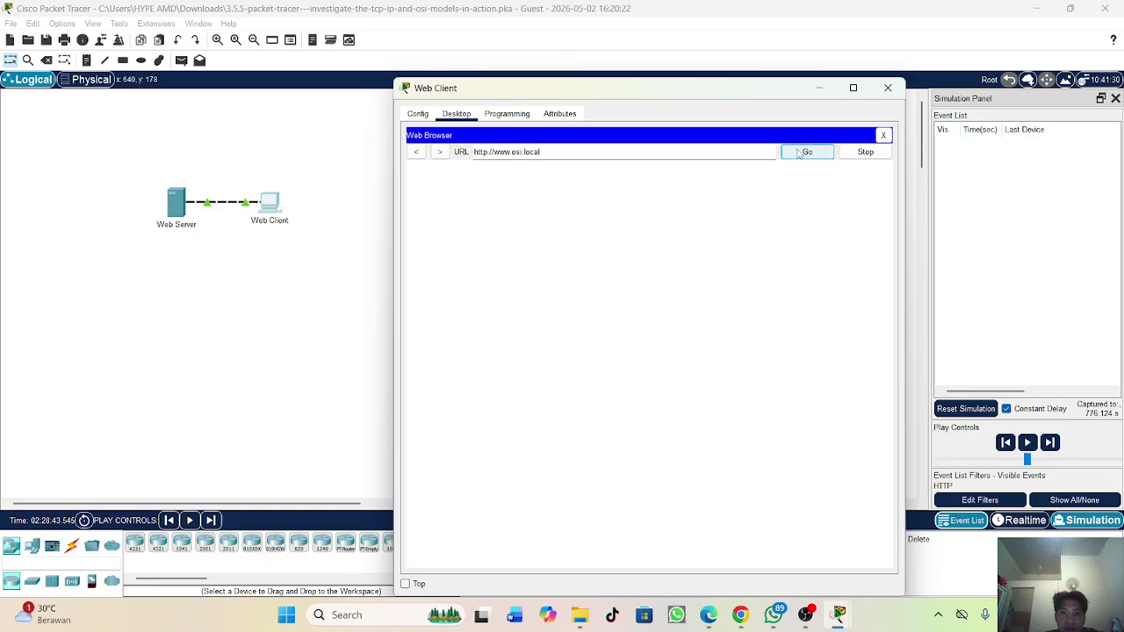
click(799, 153)
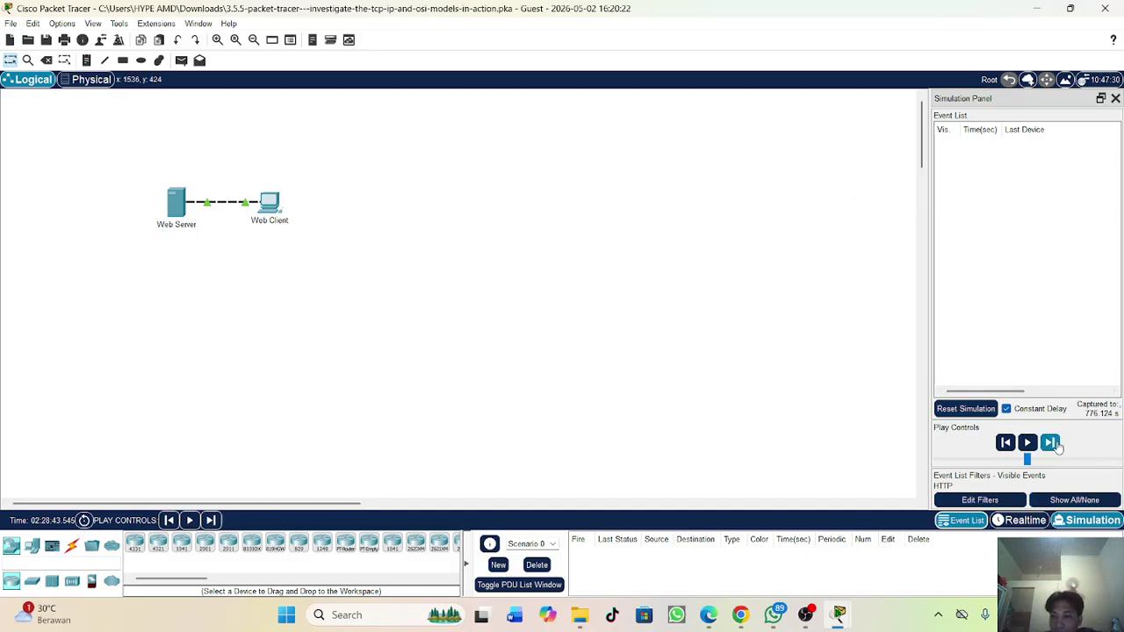
click(1054, 444)
Step: Reset the simulation, and stop the page request before closing the Web Client window
click(980, 412)
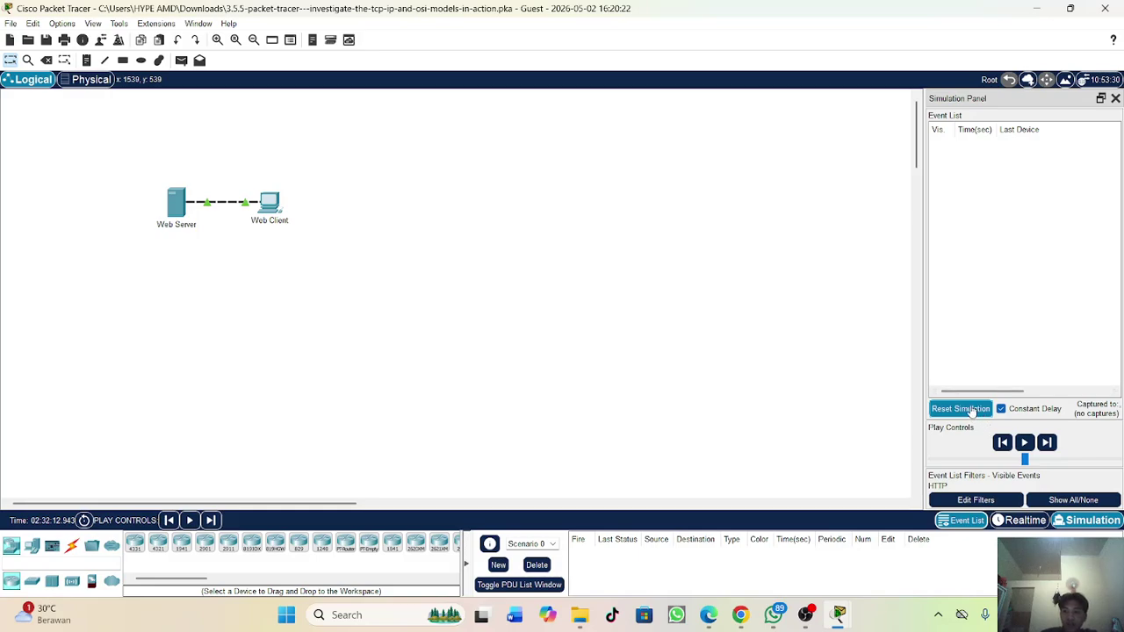
click(273, 207)
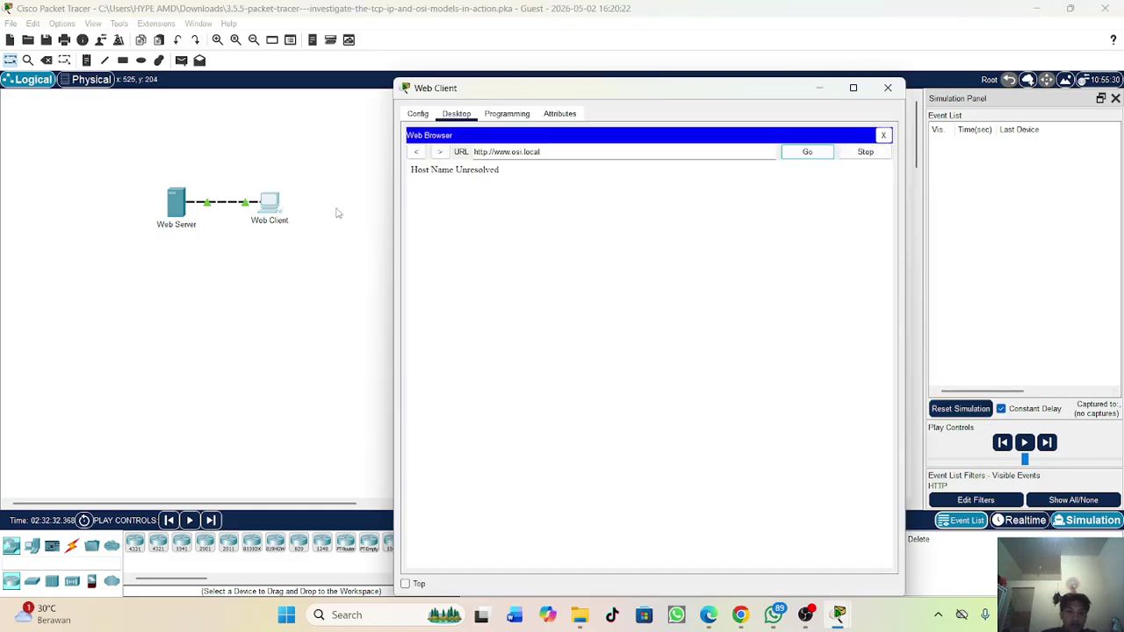
click(866, 151)
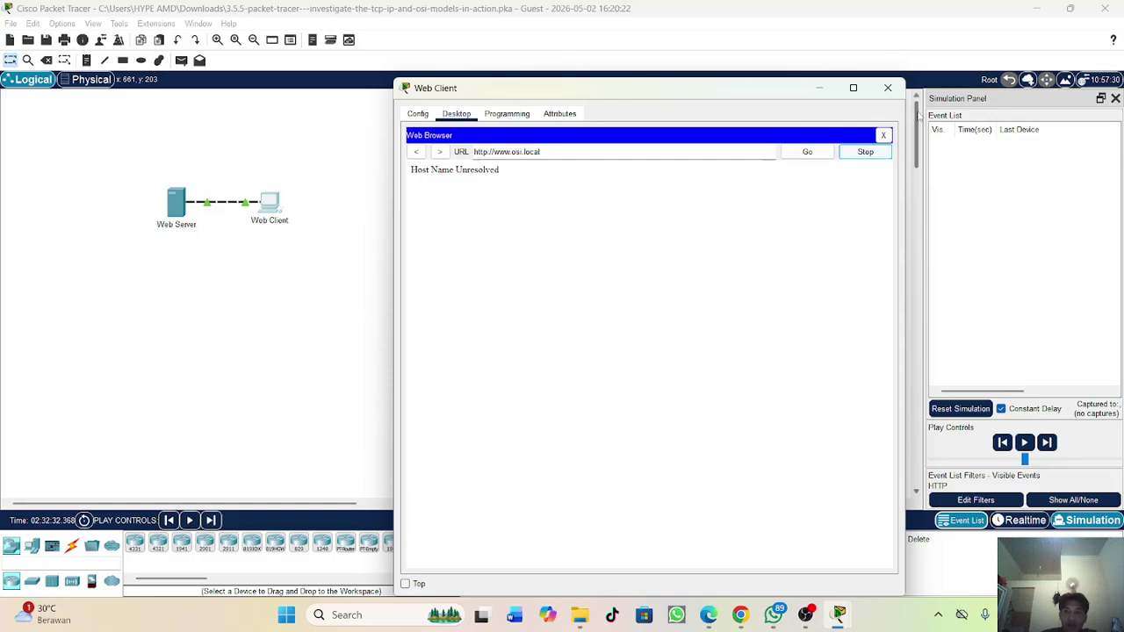
click(888, 87)
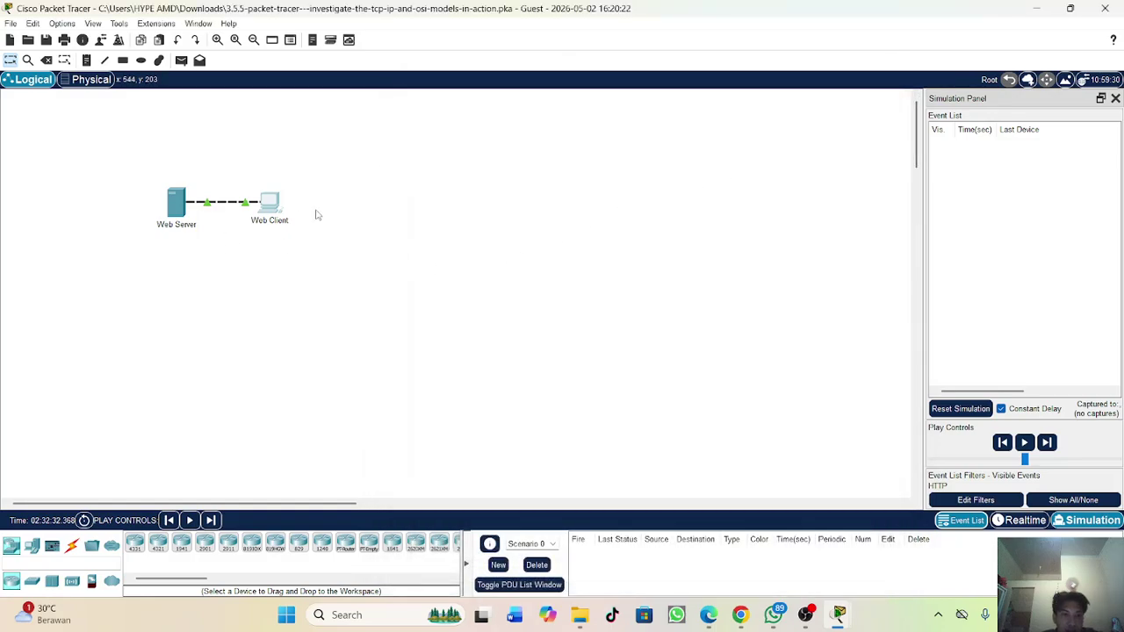
click(271, 203)
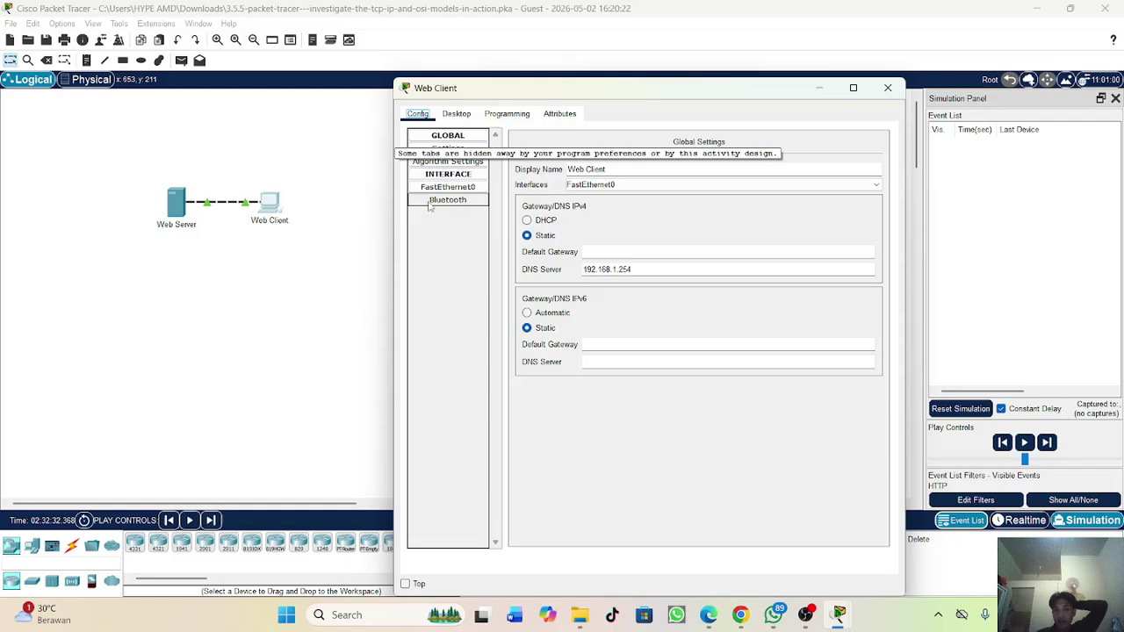
click(456, 114)
click(848, 188)
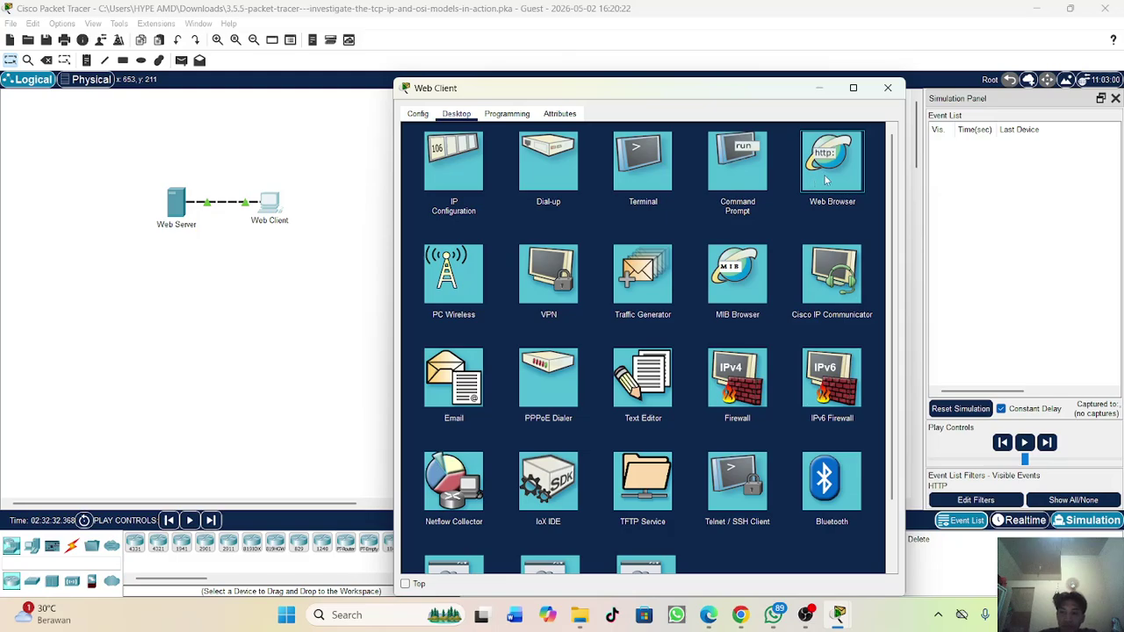
click(826, 180)
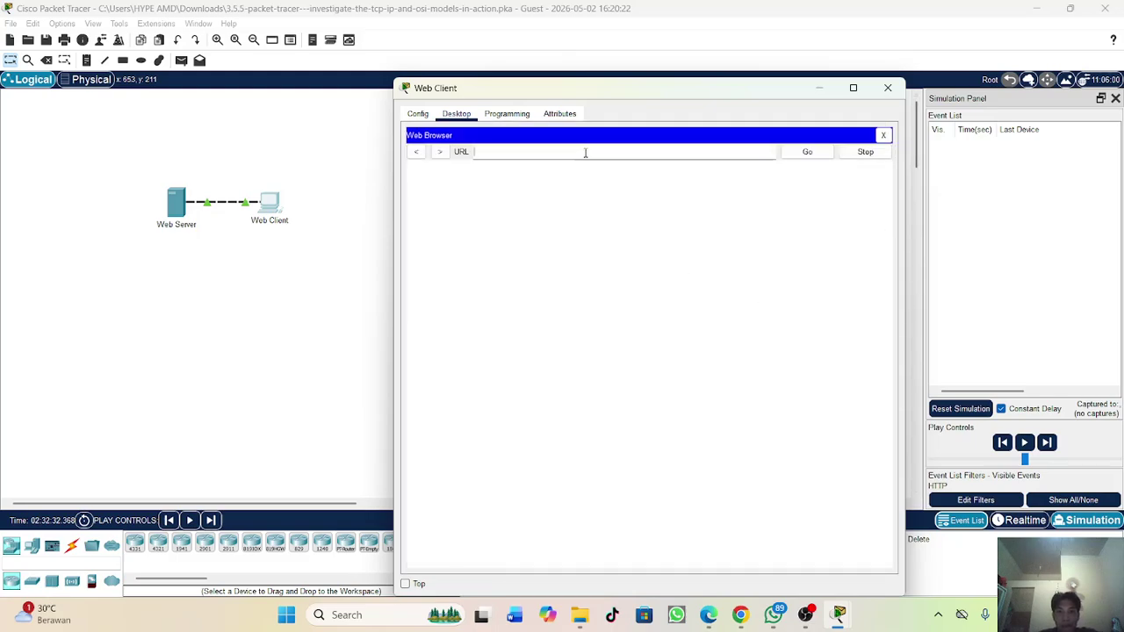
text(www.osi)
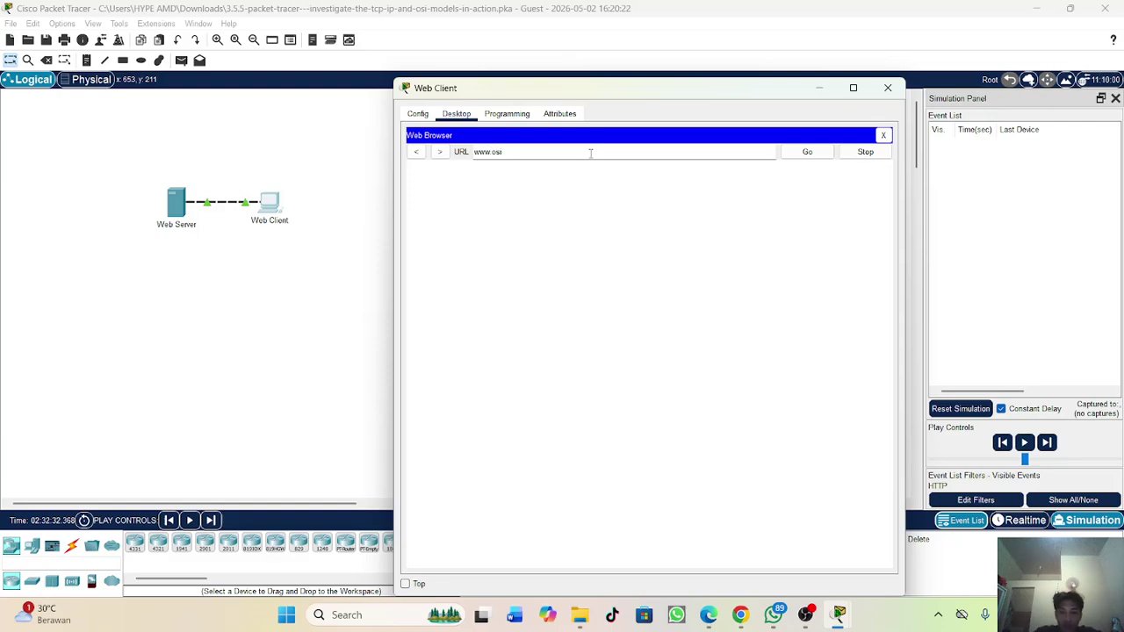
text(.local)
click(803, 155)
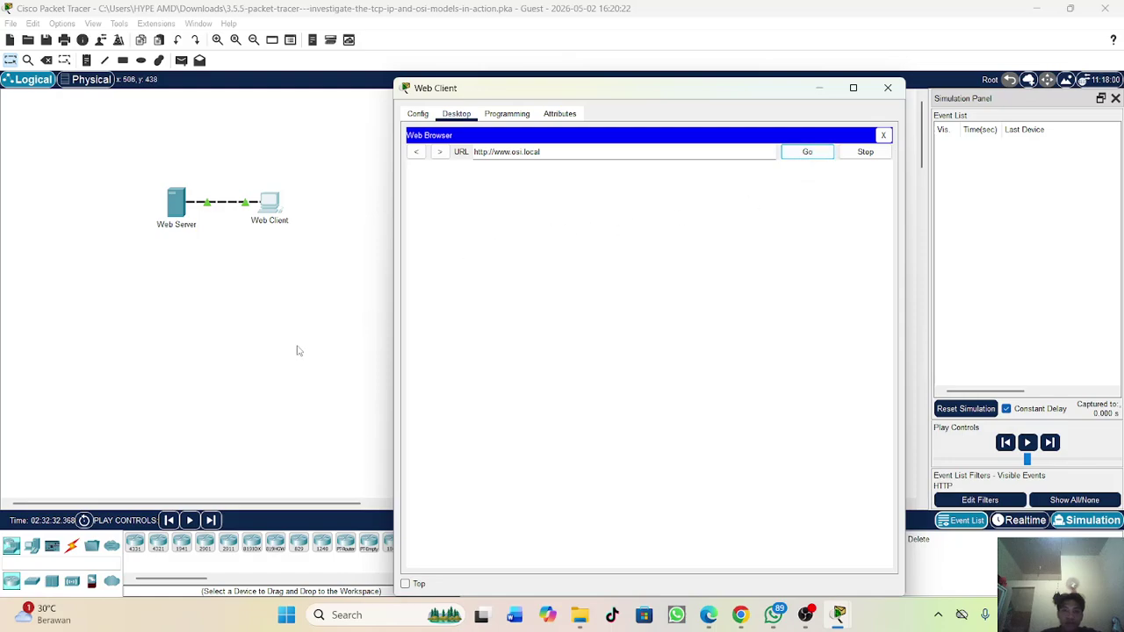
Step: Return to the topology and advance the simulation four times with Capture/Forward
click(239, 290)
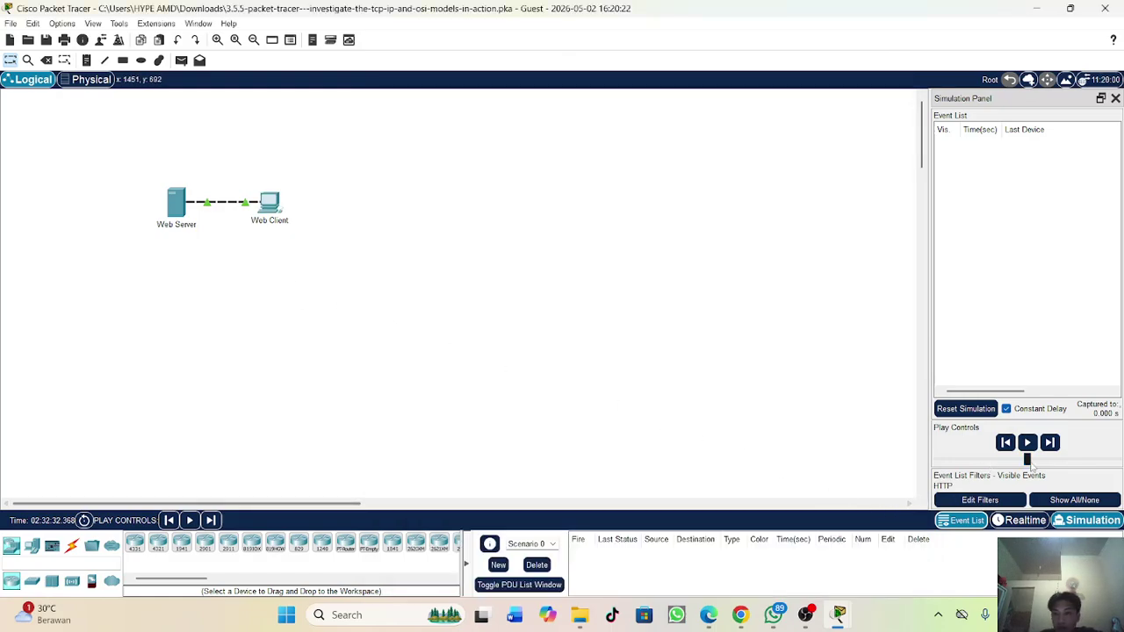
click(1054, 446)
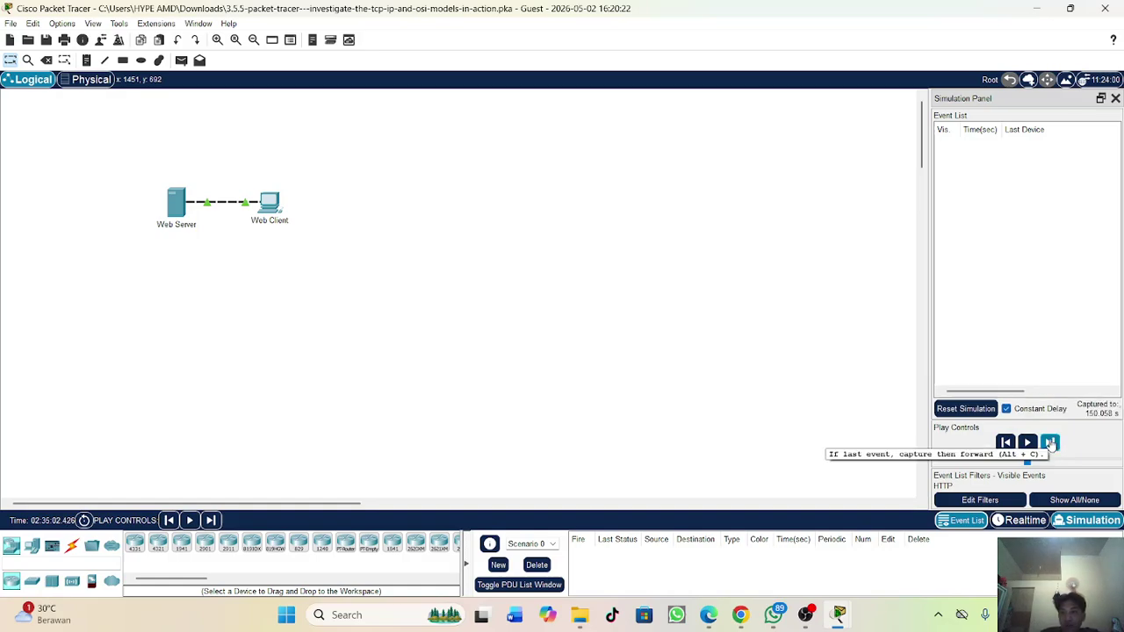
click(1051, 446)
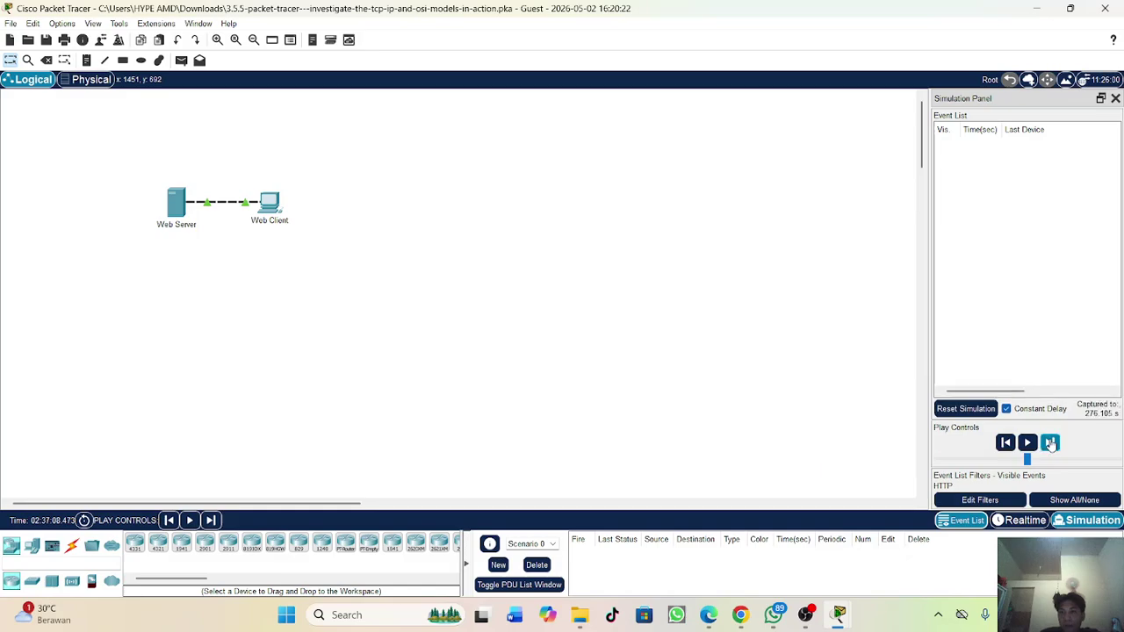
click(1051, 445)
click(1051, 445)
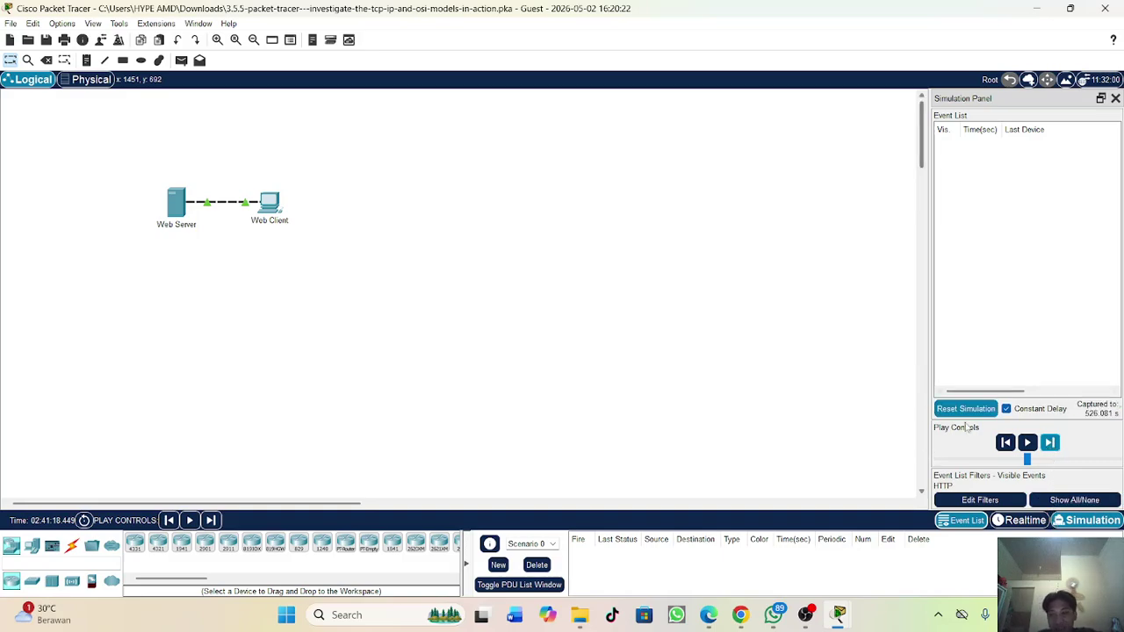
Step: Check the Misc event list filters and compare the requested URL with the one in the PT Activity instructions
click(980, 500)
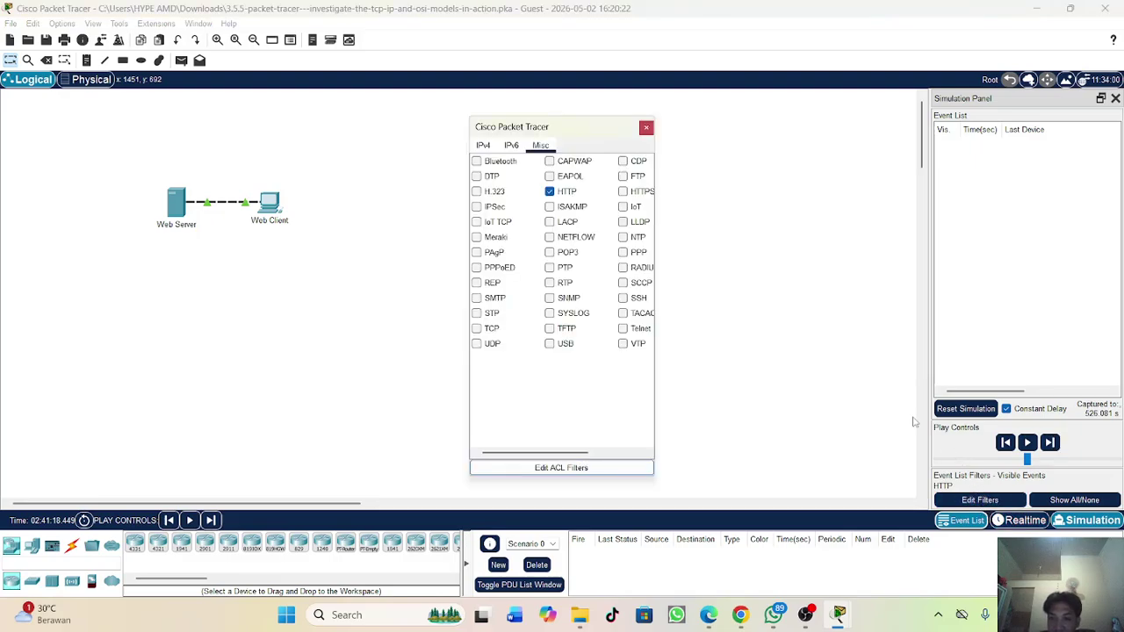
mouse_move(841, 615)
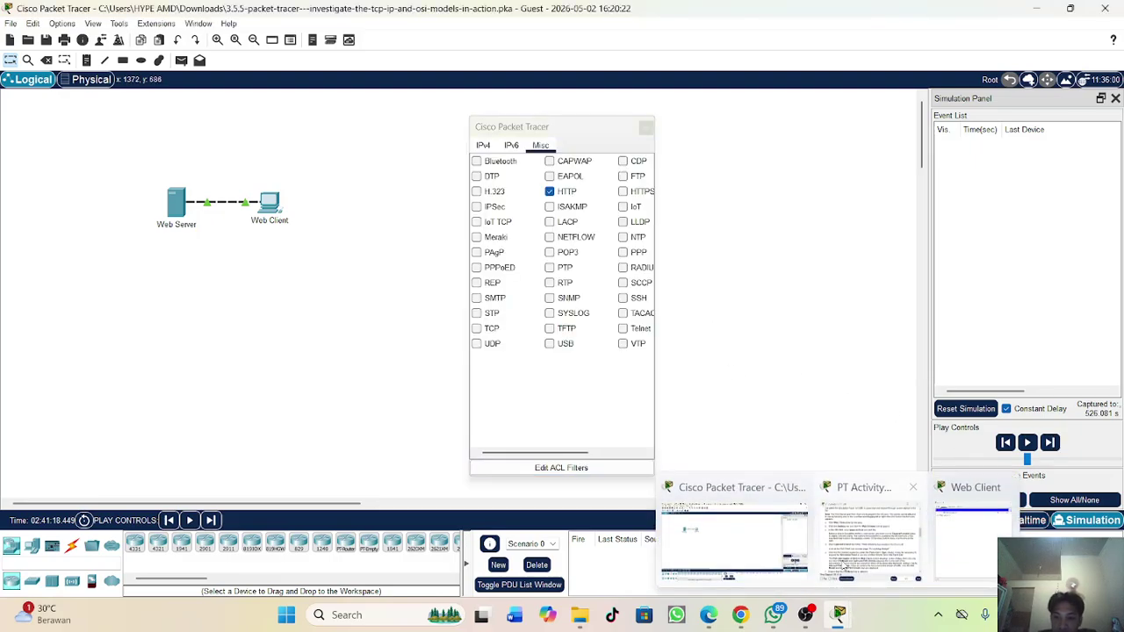
click(899, 555)
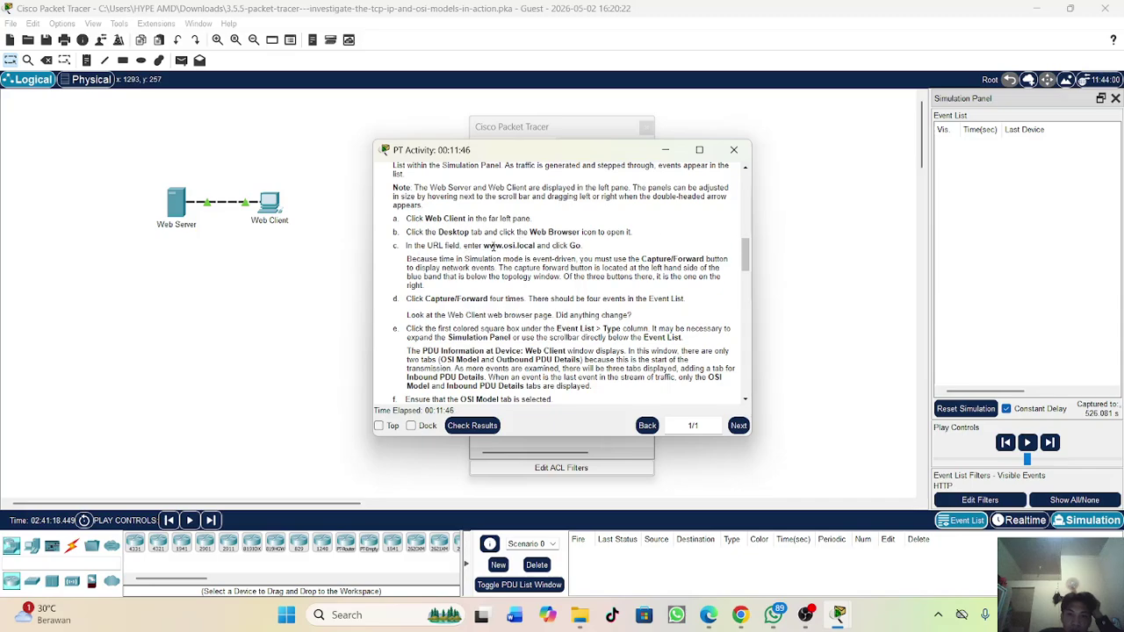
drag(530, 245, 485, 246)
click(786, 289)
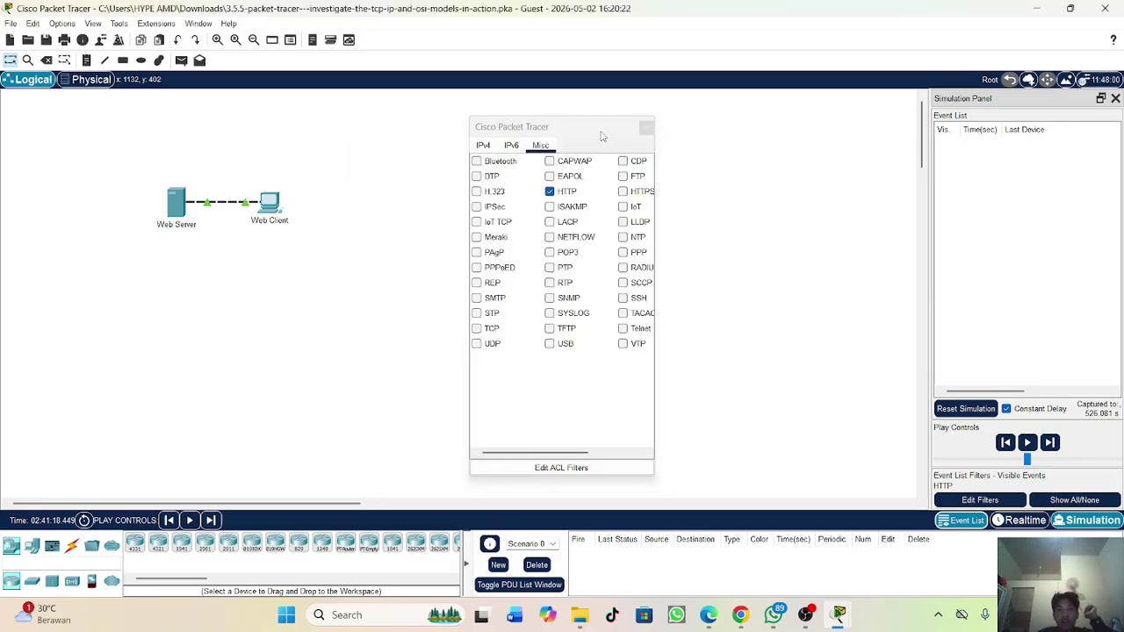
click(644, 131)
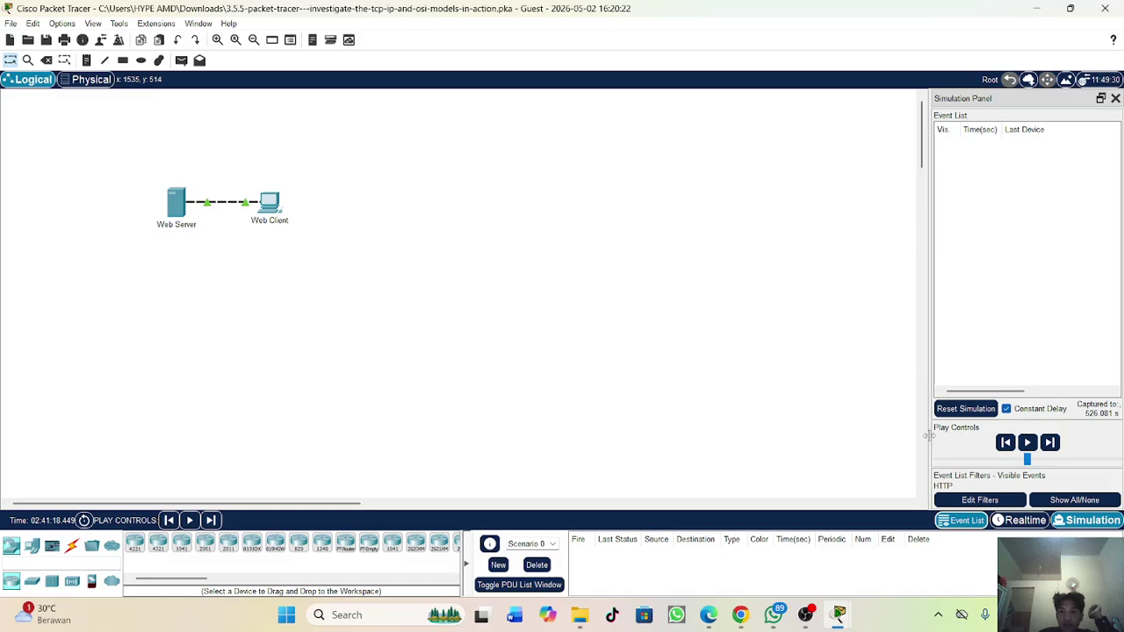
Step: Clear and reselect HTTP in the Misc event list filters, and advance the simulation once with Capture/Forward
click(980, 500)
click(549, 191)
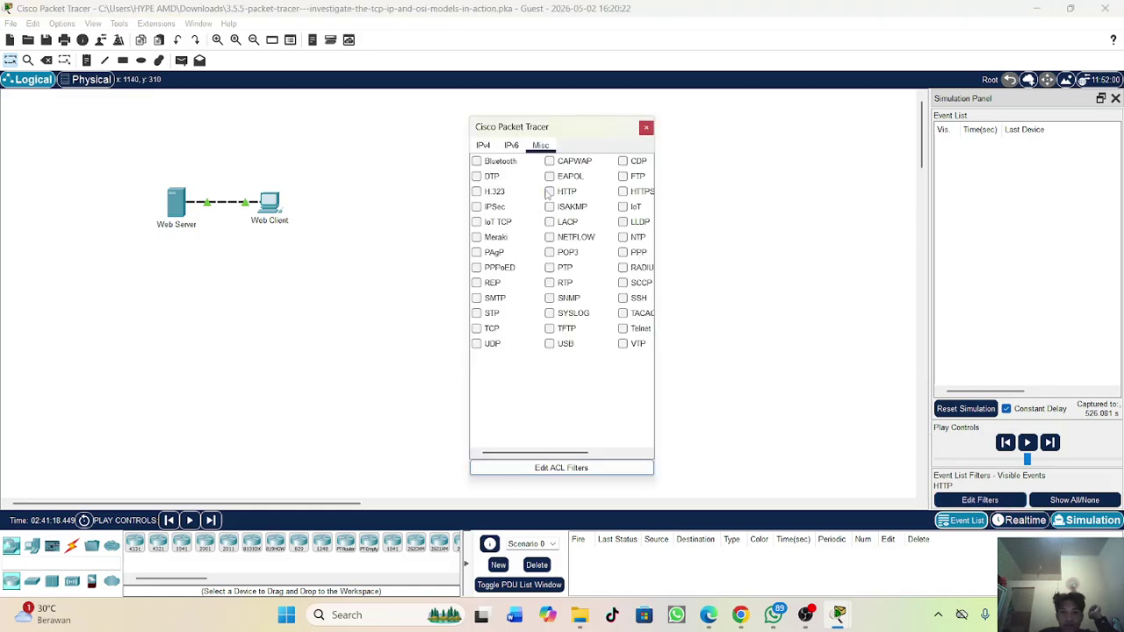
click(549, 192)
click(648, 129)
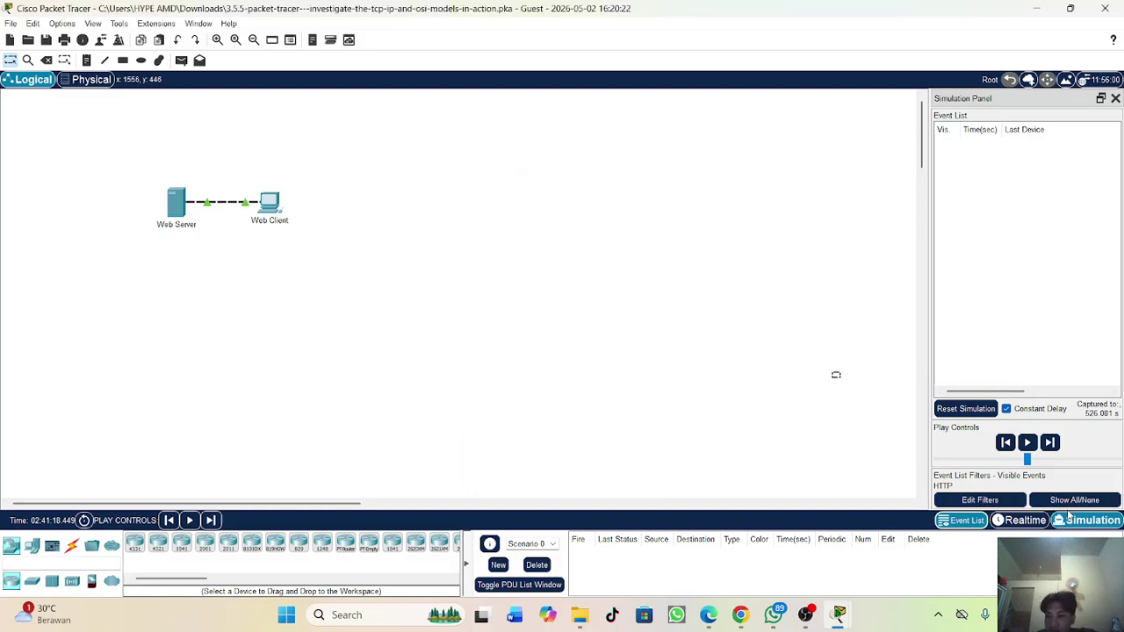
click(1050, 442)
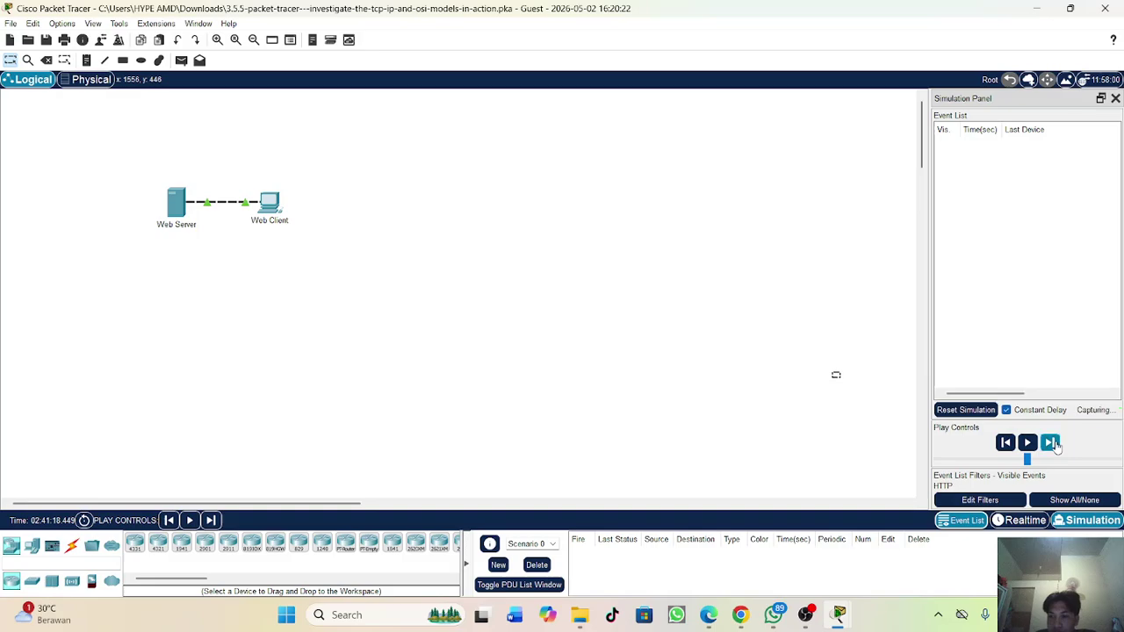
Step: Stop the Web Client's page request, close its Web Browser and open a fresh one
click(272, 209)
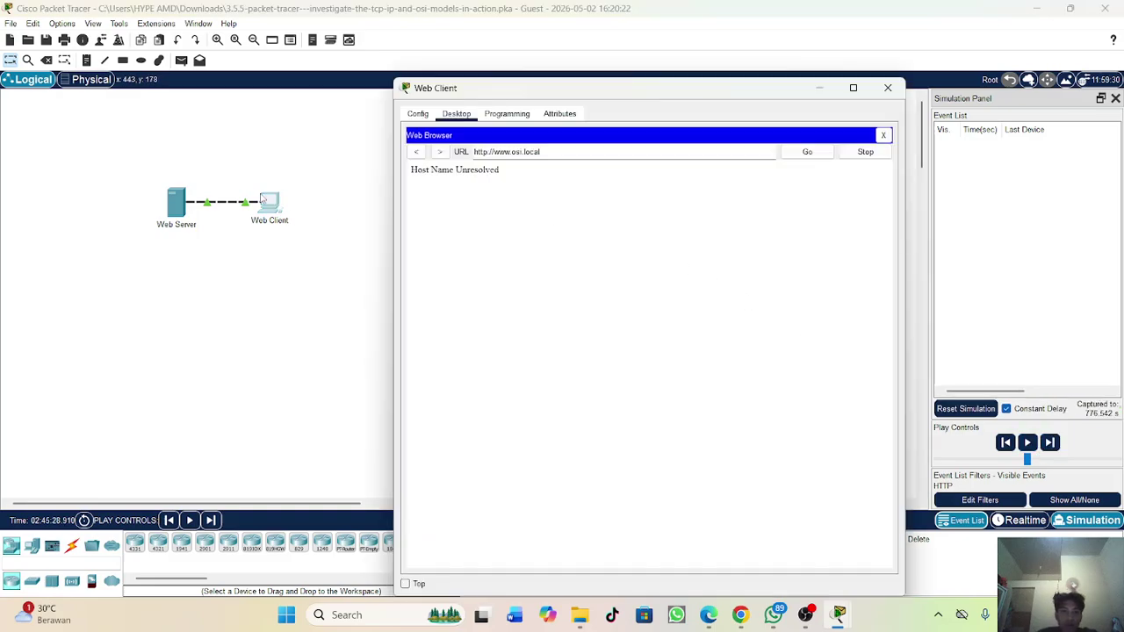
click(866, 153)
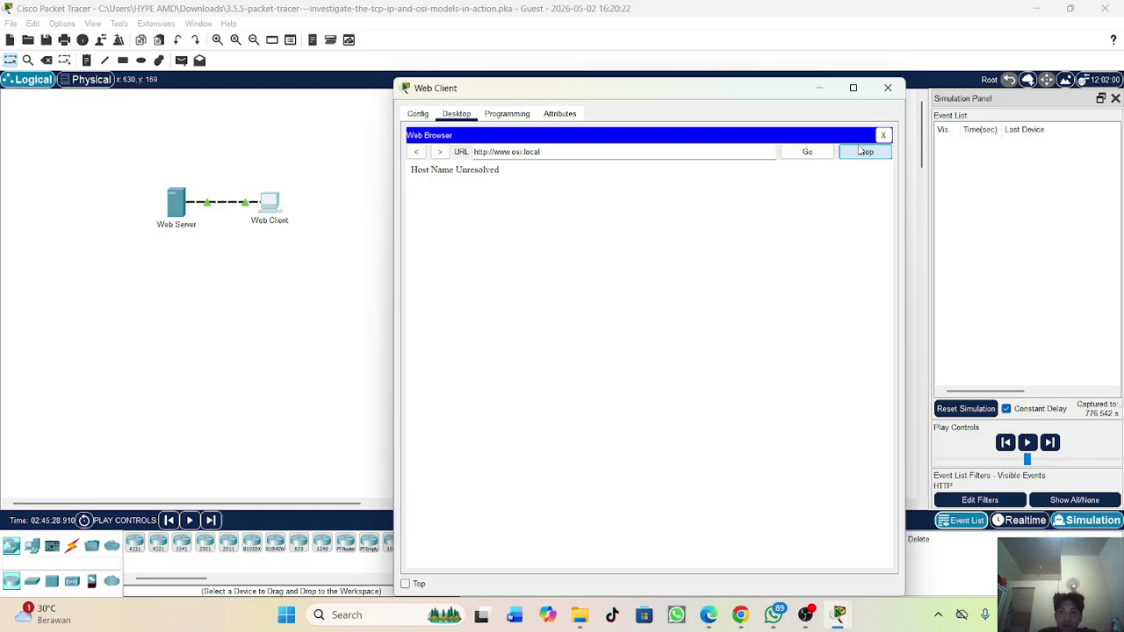
click(884, 136)
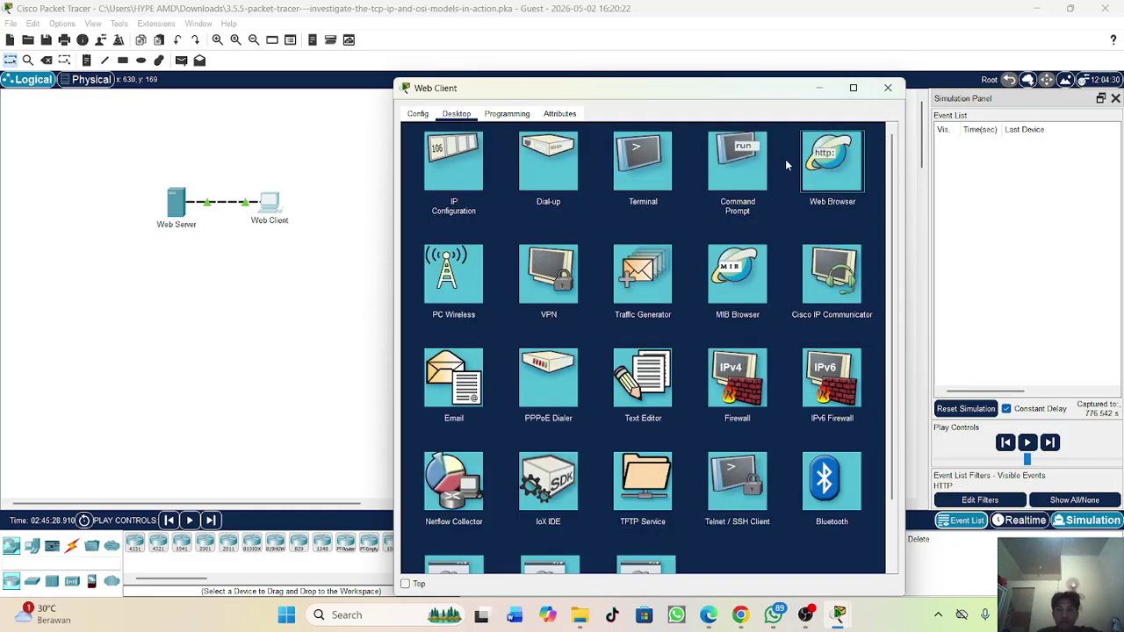
click(840, 184)
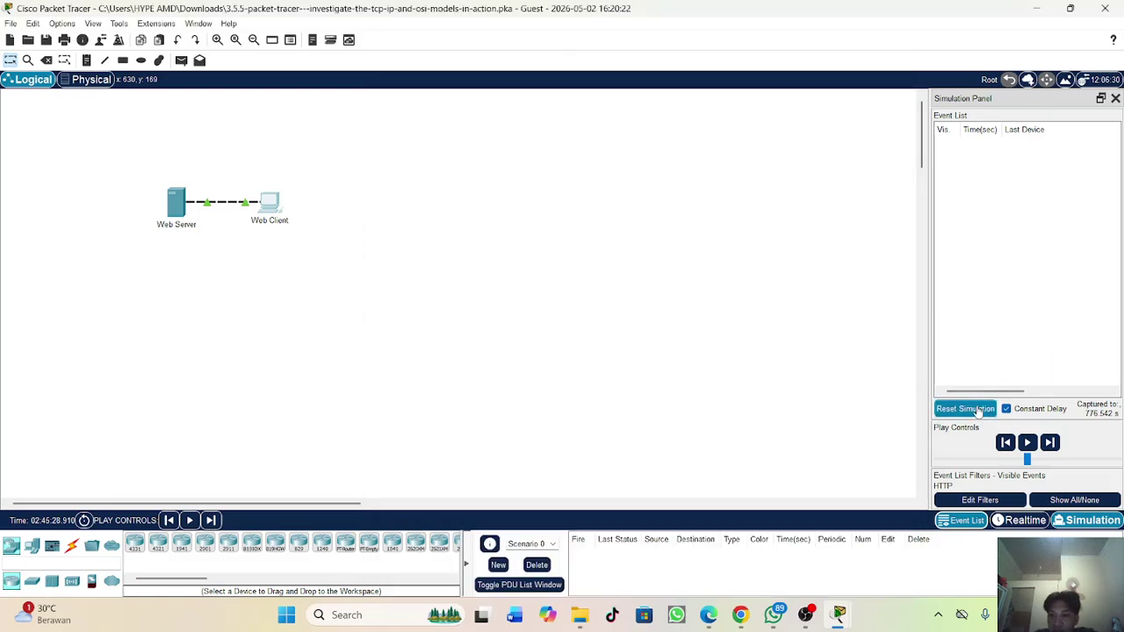
Step: Reset the simulation repeatedly to clear the captured time, and bring the Web Client's Web Browser back up
click(979, 409)
click(979, 409)
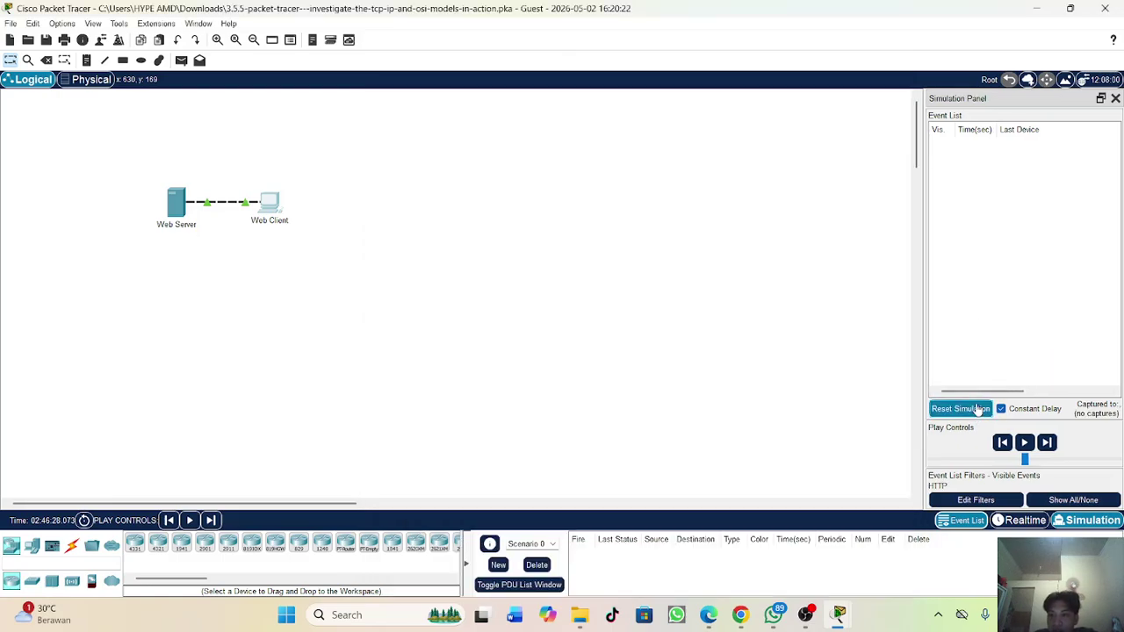
click(977, 409)
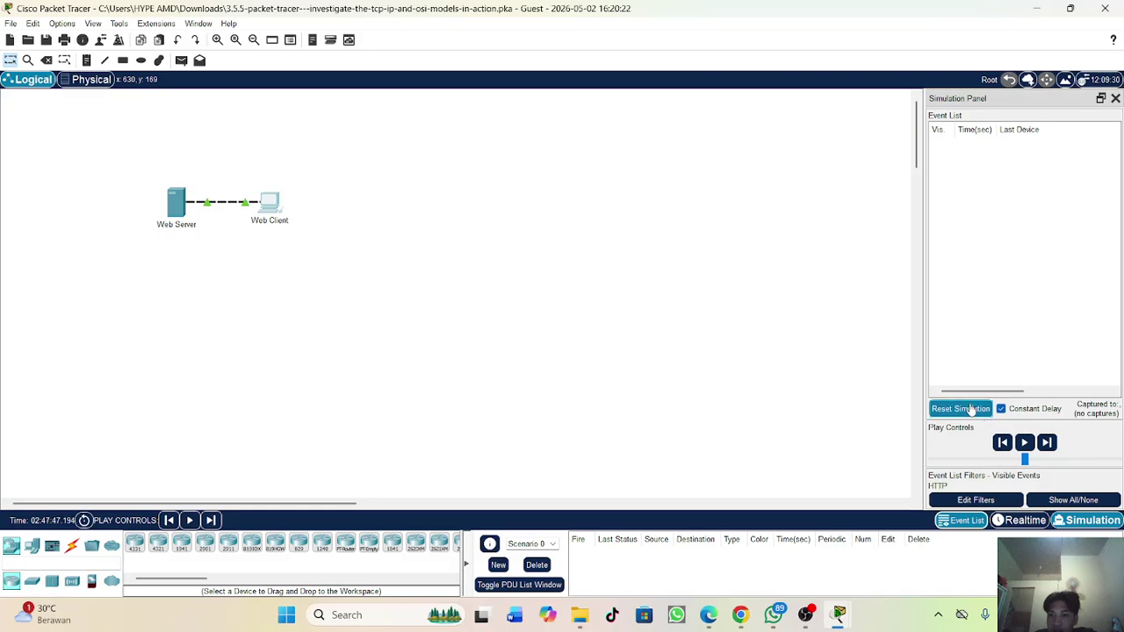
click(970, 409)
click(965, 409)
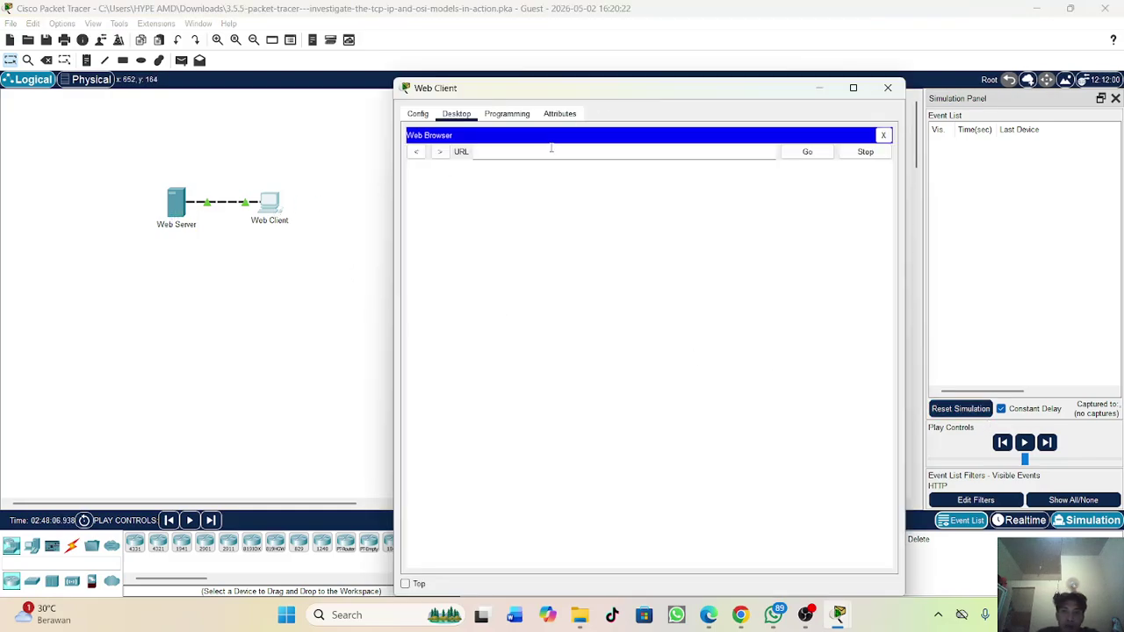
click(555, 155)
click(805, 152)
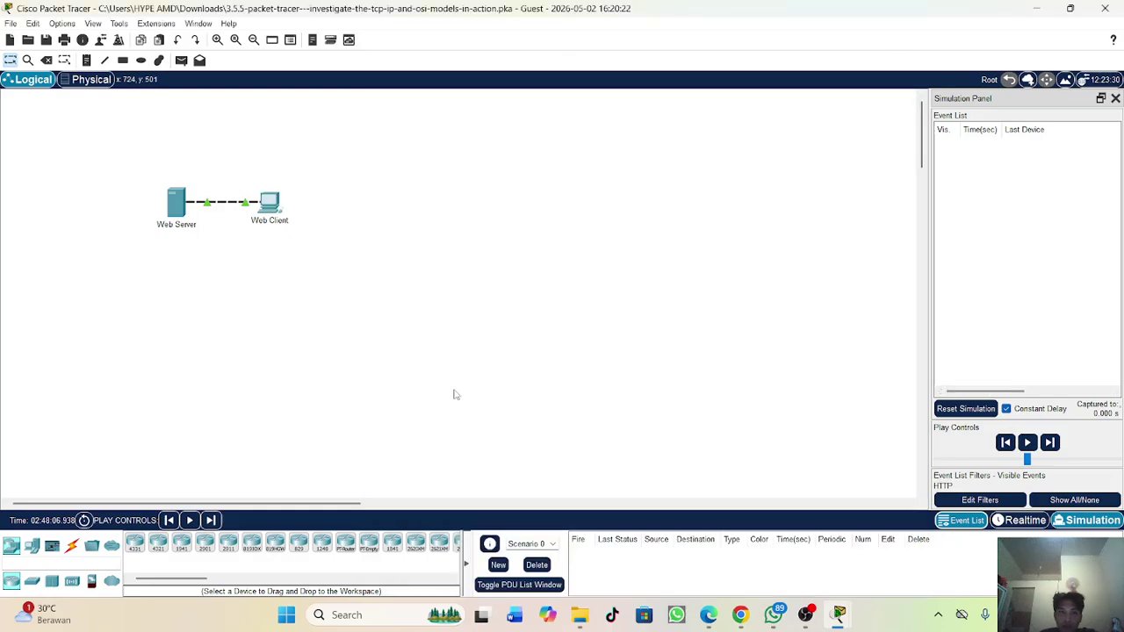
click(1051, 444)
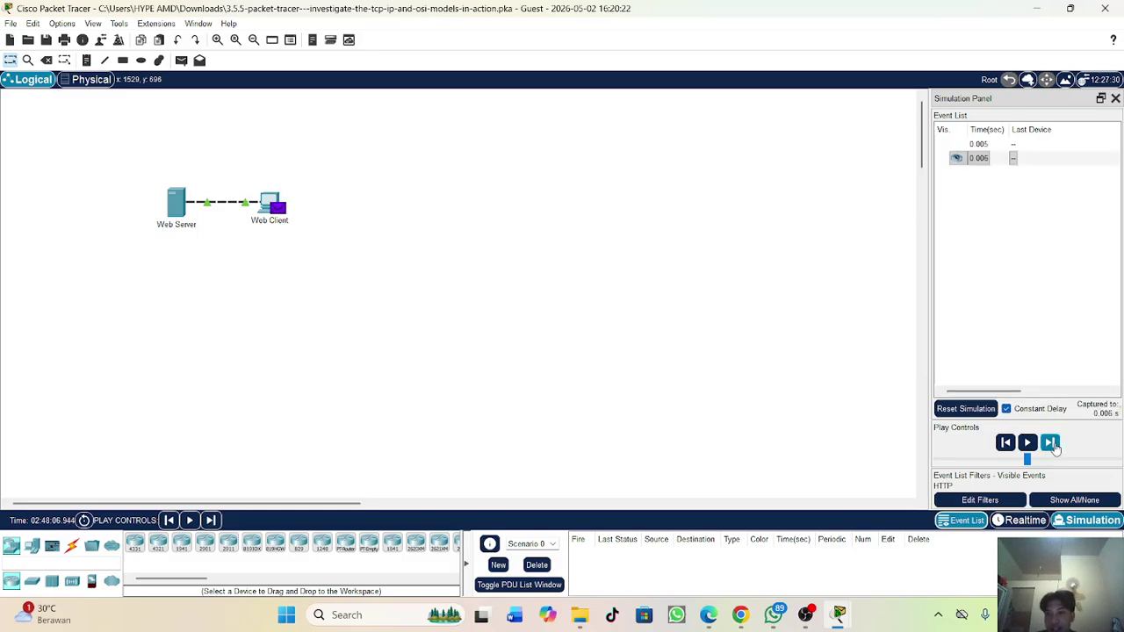
click(1050, 444)
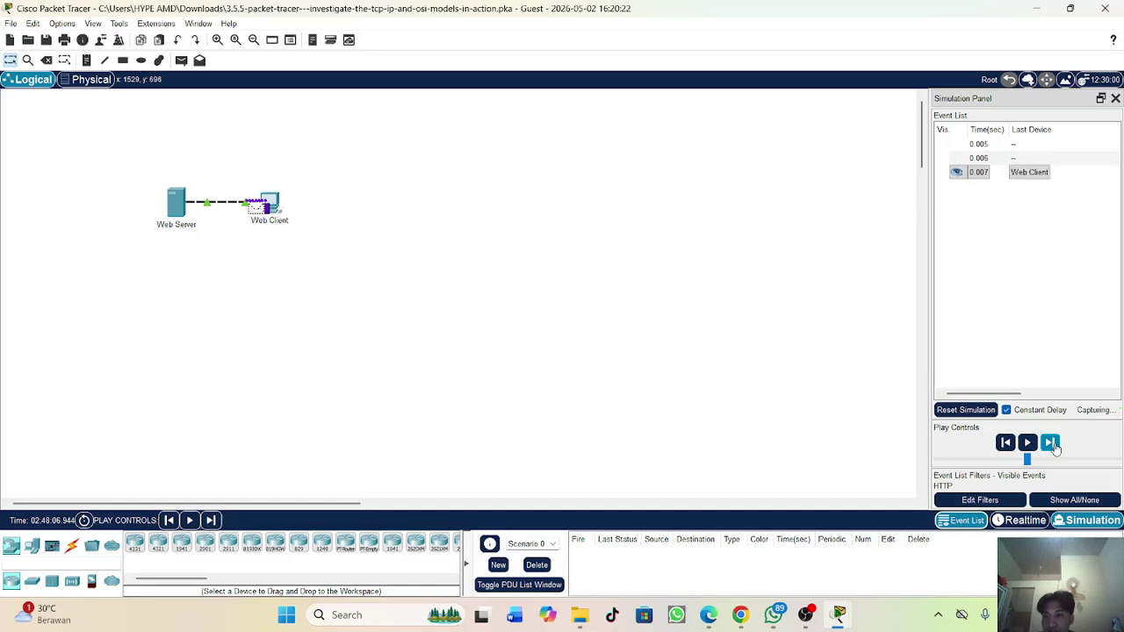
click(1050, 444)
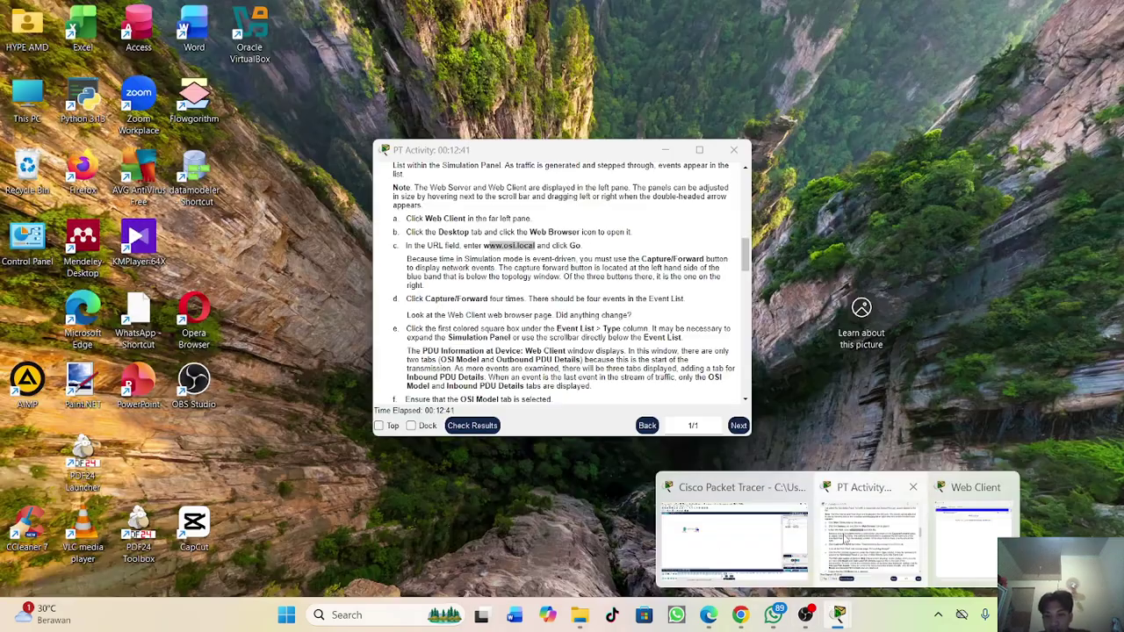
Step: Check steps d and e of the PT Activity instructions and open the PDU information of the first captured event
click(861, 531)
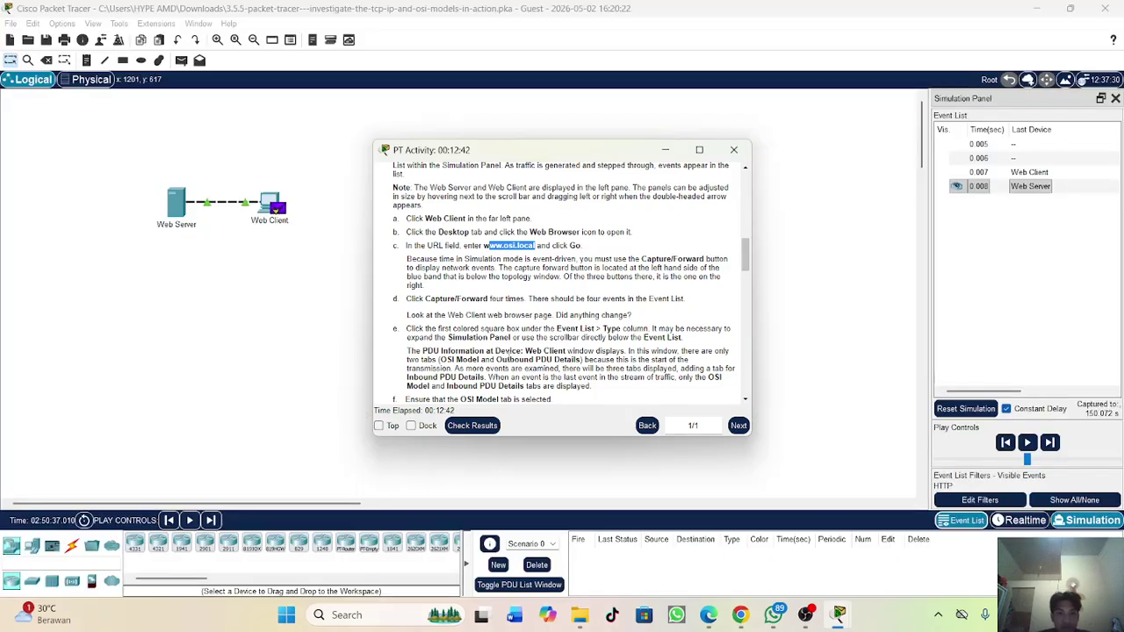
click(509, 351)
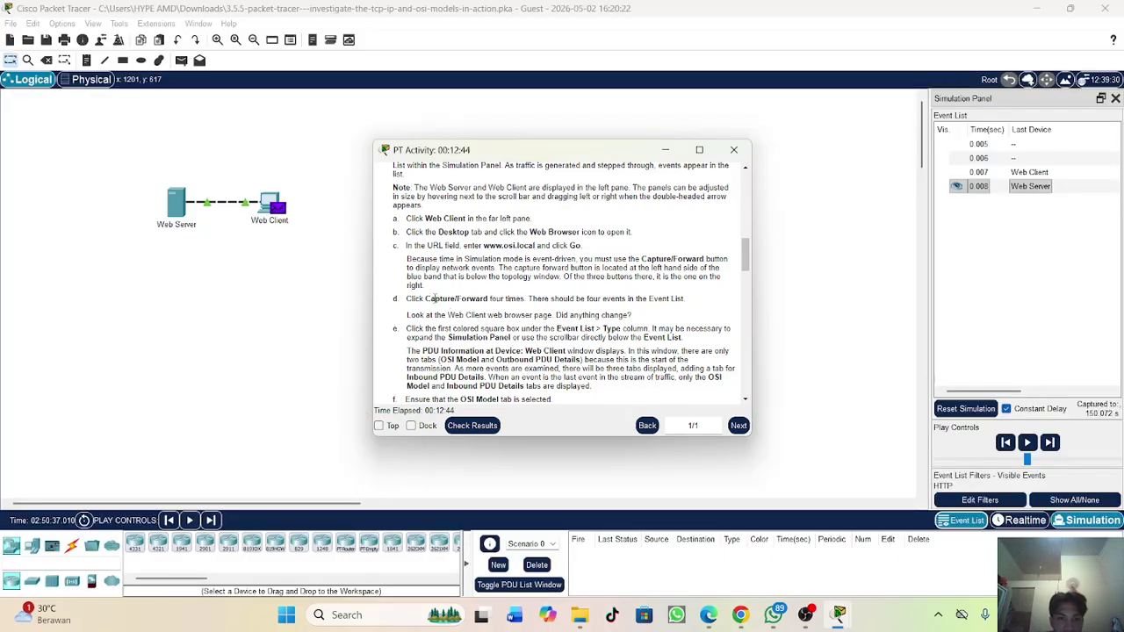
scroll(428, 299, down, 1)
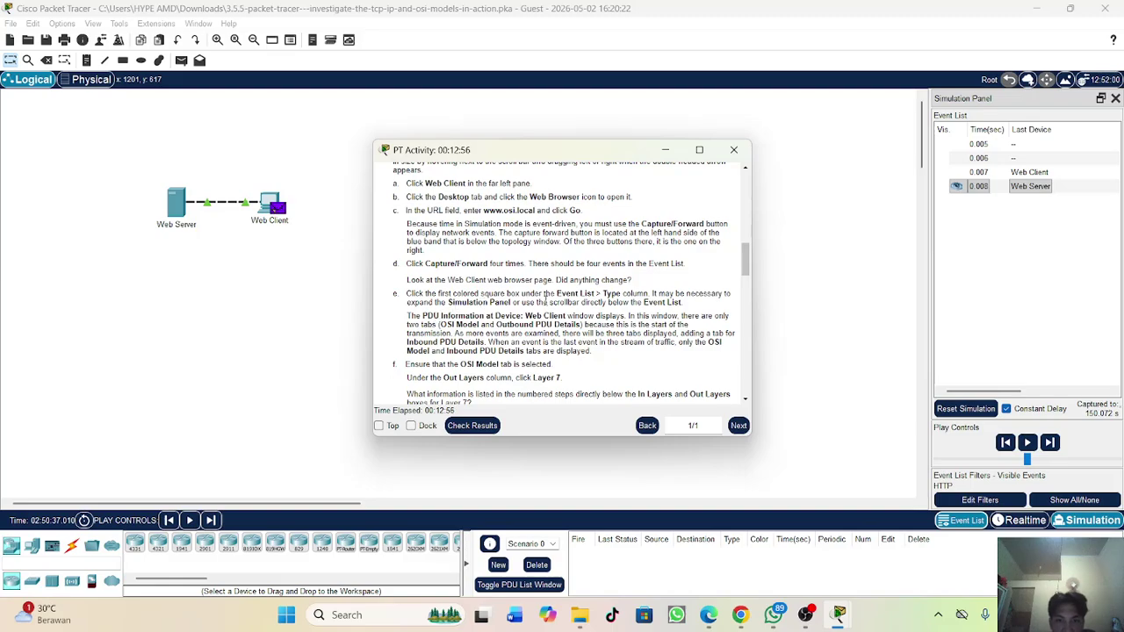
click(1036, 146)
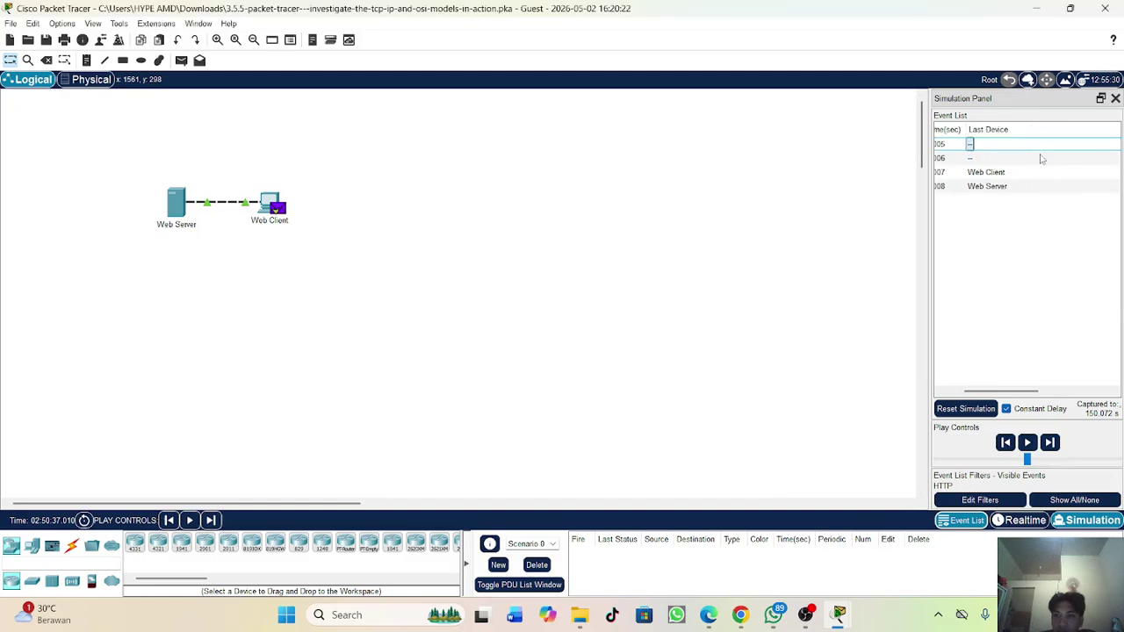
click(1041, 147)
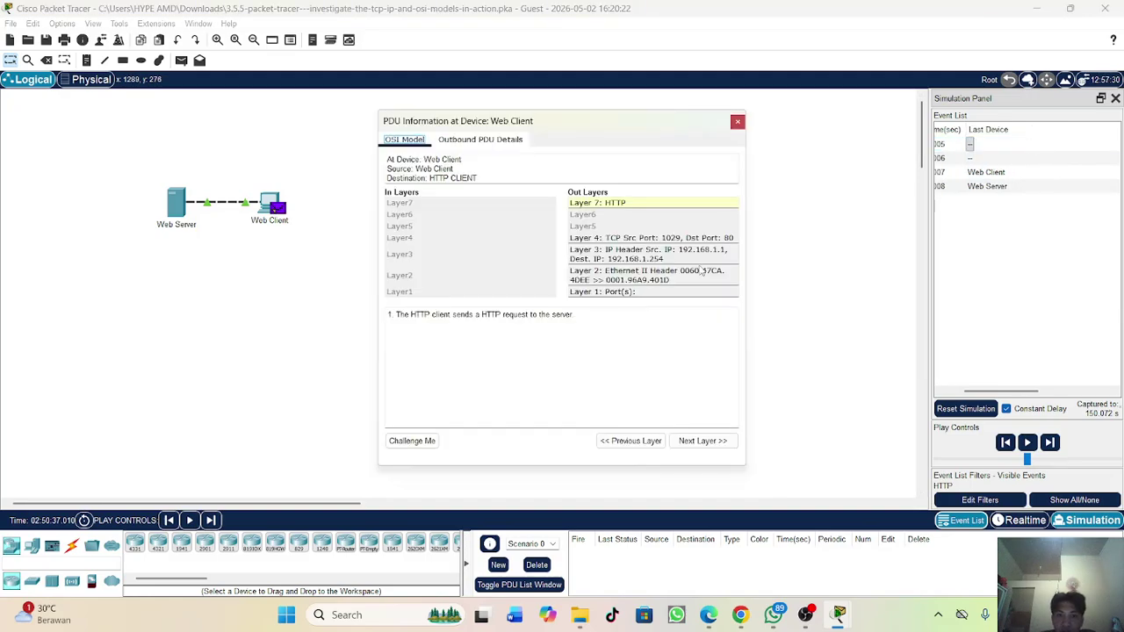
click(993, 145)
click(994, 147)
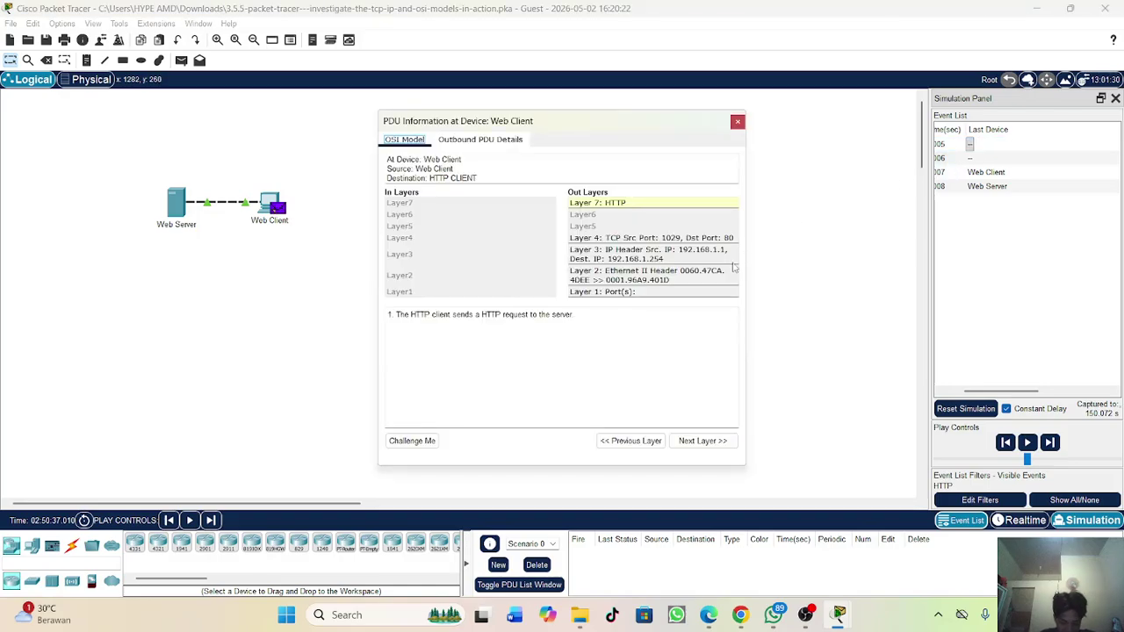
Step: Go through the Out Layers entries of the Web Client's PDU from Layer 7 down to Layer 1, finishing on Layer 2
click(619, 204)
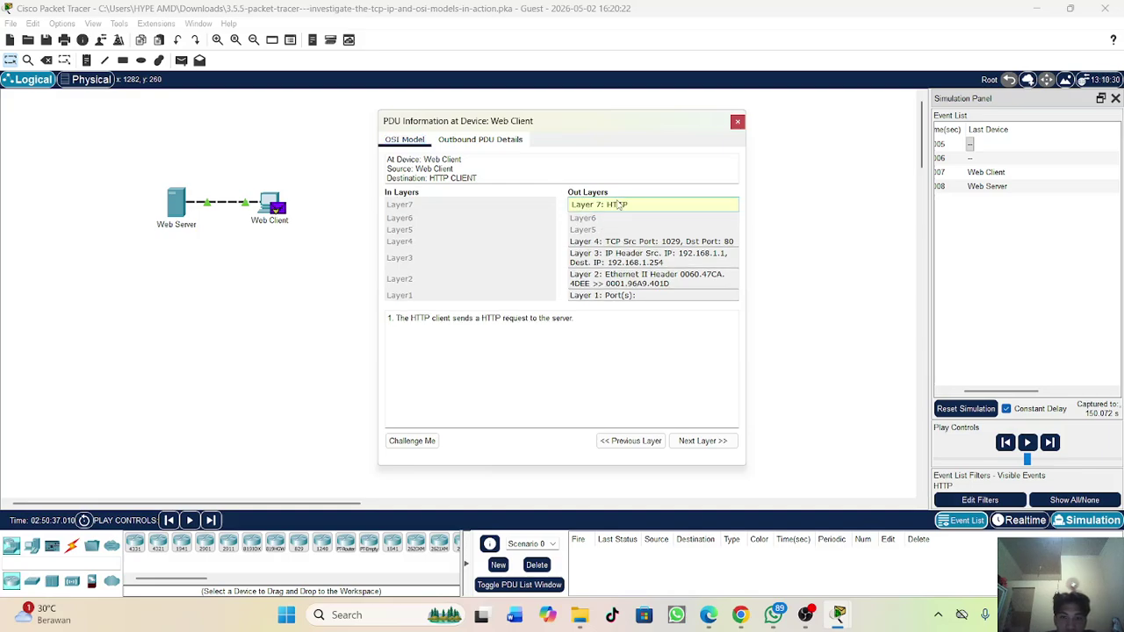
click(650, 245)
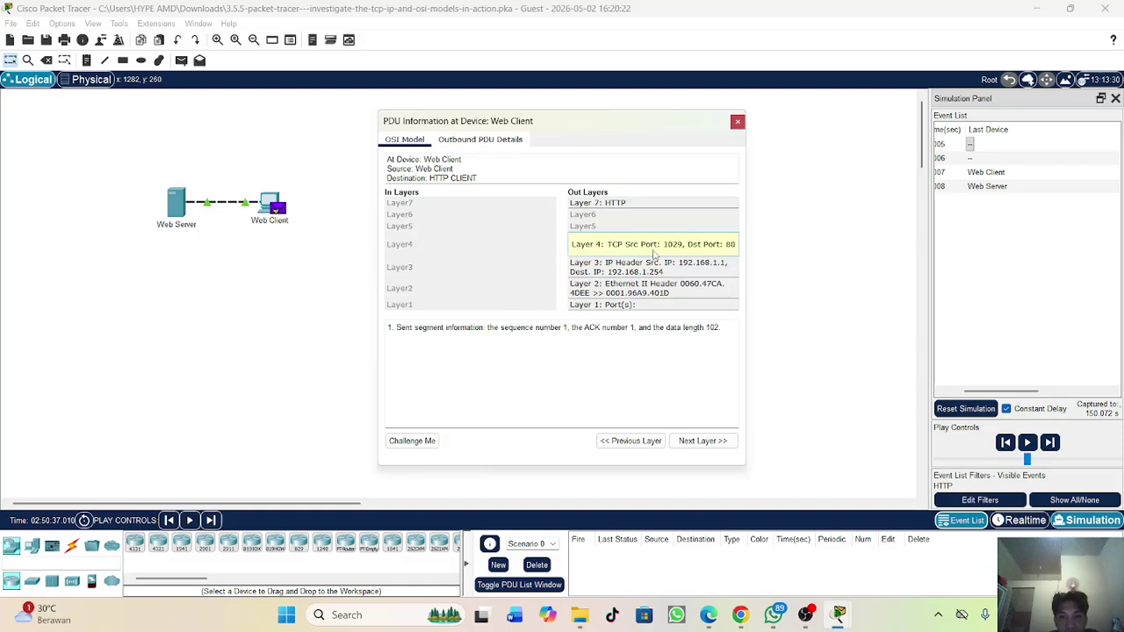
click(659, 264)
click(663, 277)
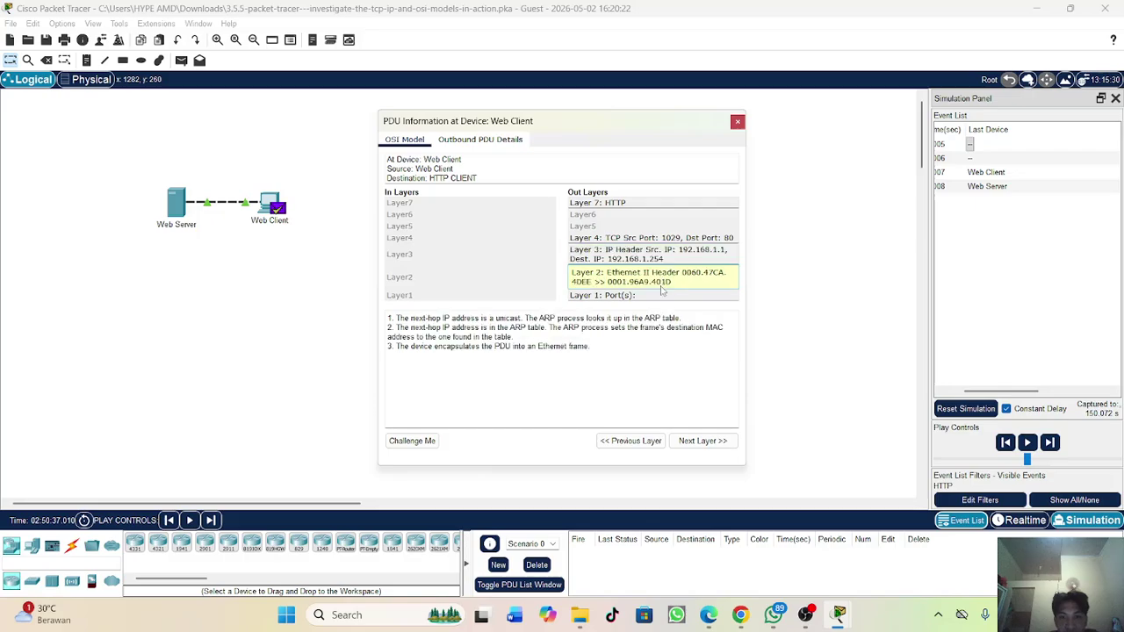
click(663, 296)
click(661, 279)
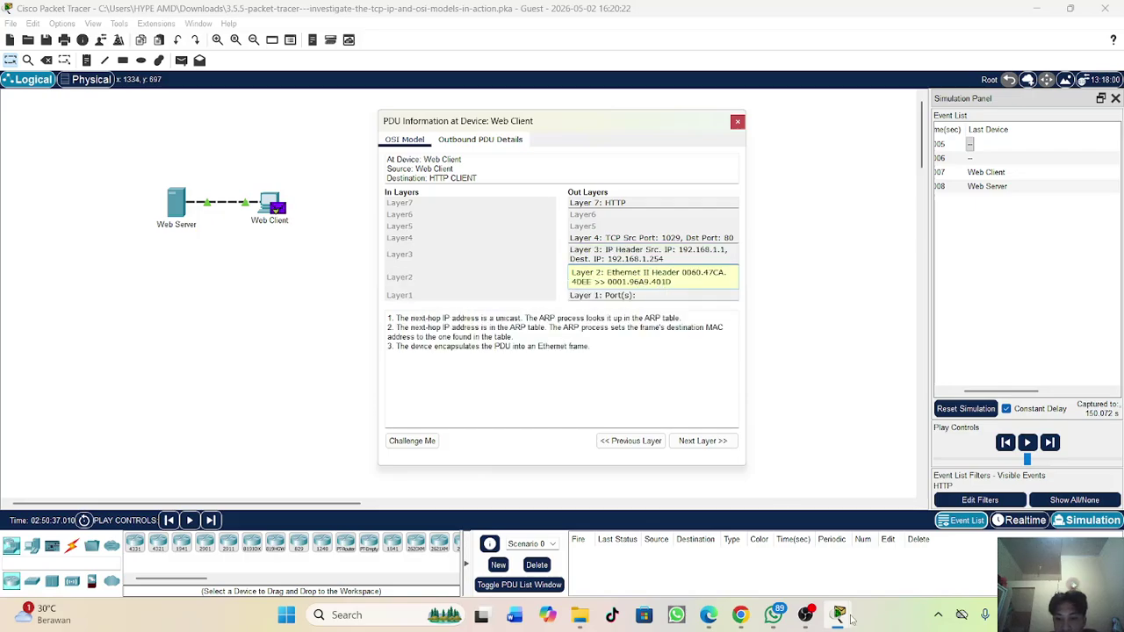
Step: Read the step f questions on Layers 7, 4, 3 and 2 in the PT Activity instructions
mouse_move(839, 618)
click(895, 466)
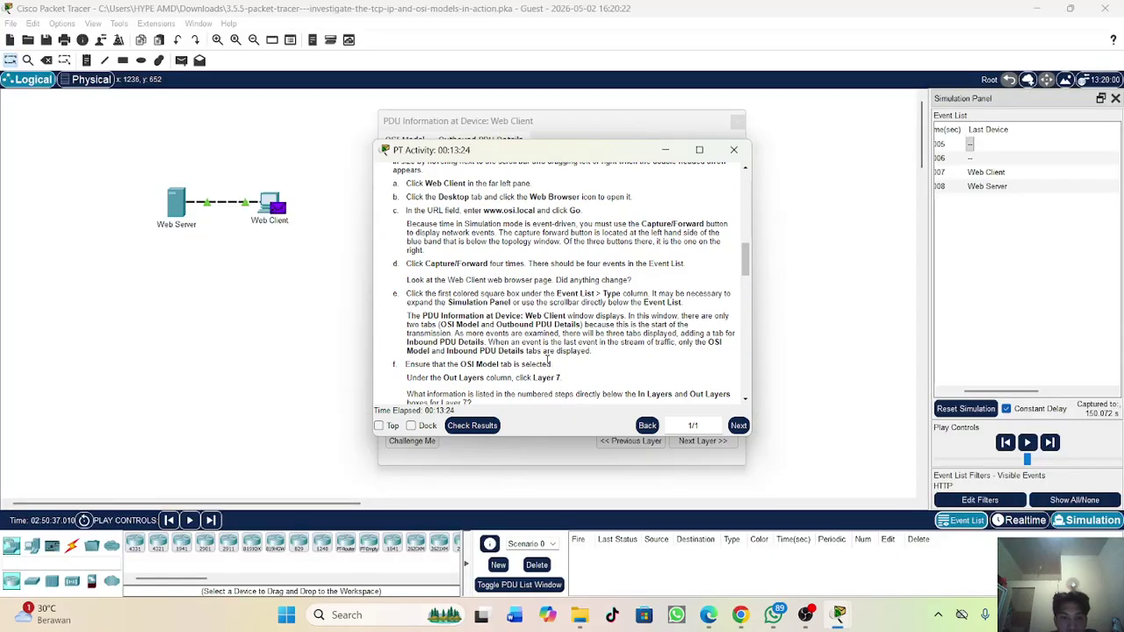
scroll(548, 360, down, 2)
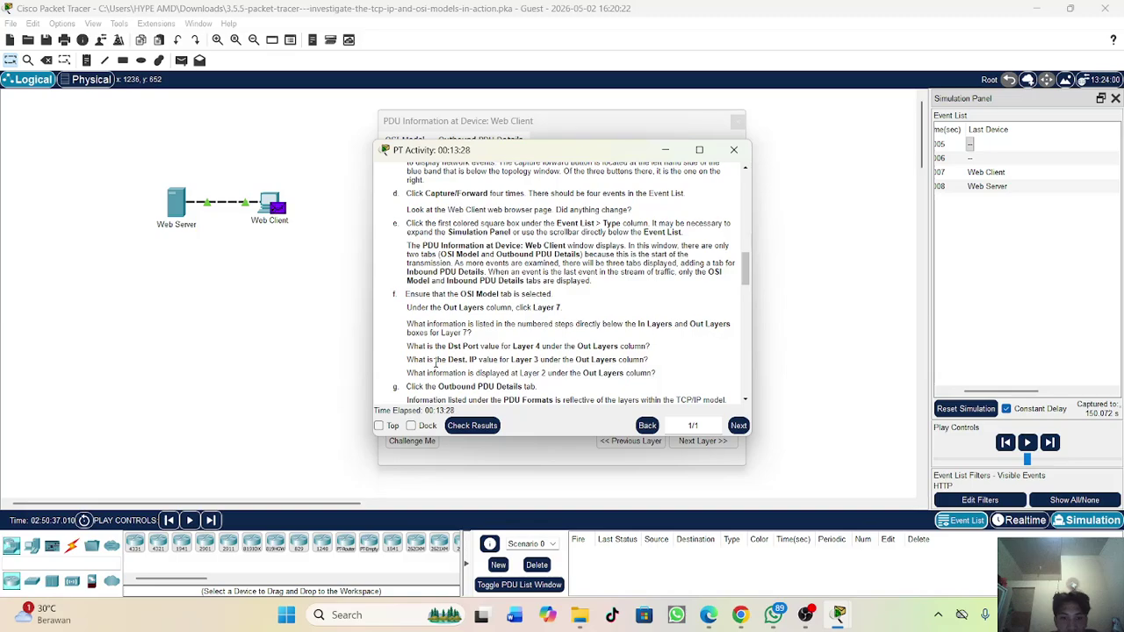
scroll(590, 376, down, 1)
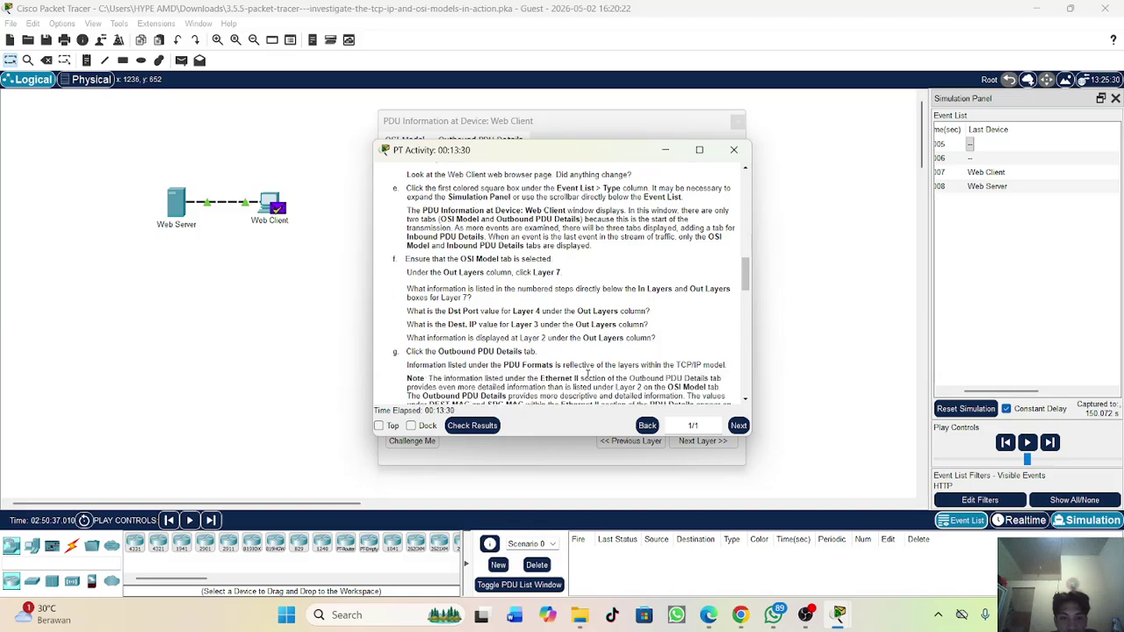
Step: Return to the PDU information and examine the Layer 7, Layer 4 and Layer 2 descriptions under Out Layers to answer step f
mouse_move(841, 619)
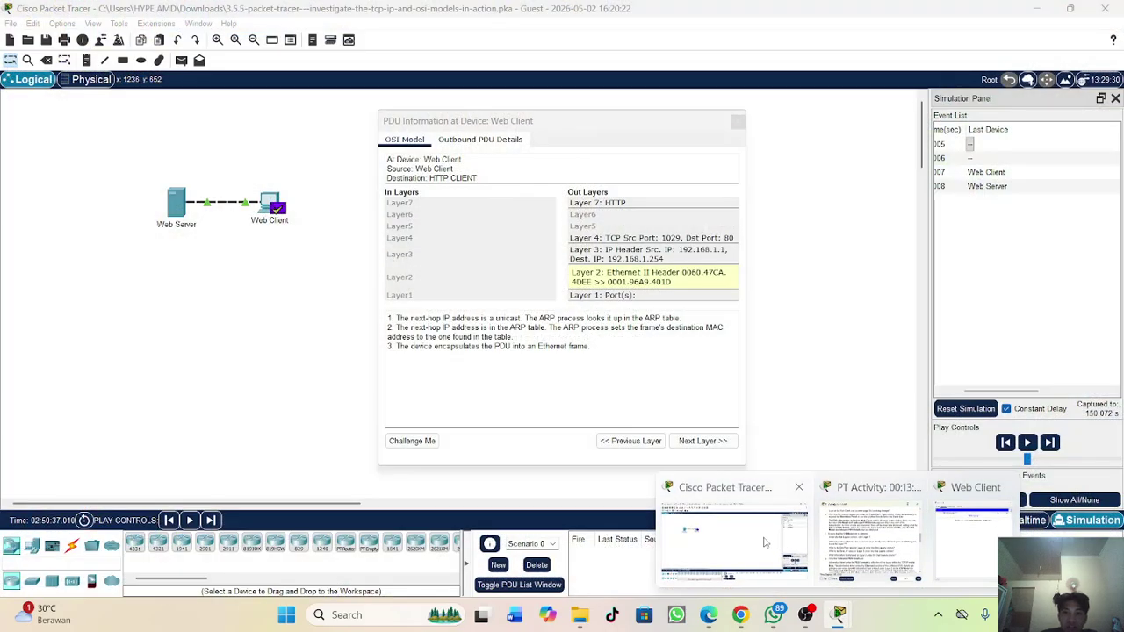
click(765, 544)
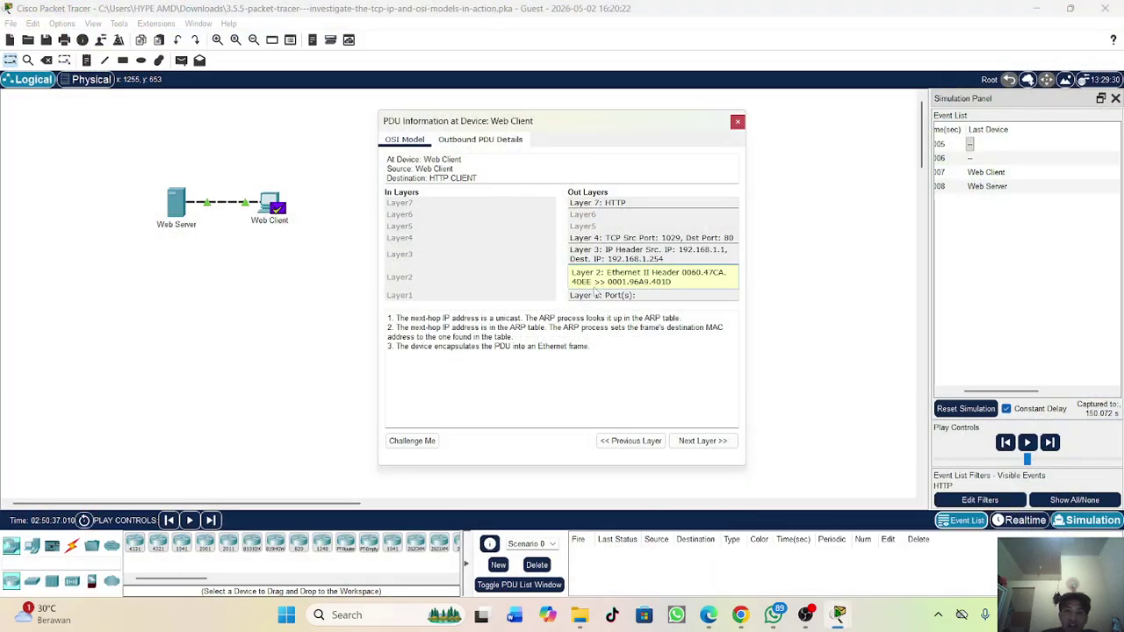
click(630, 204)
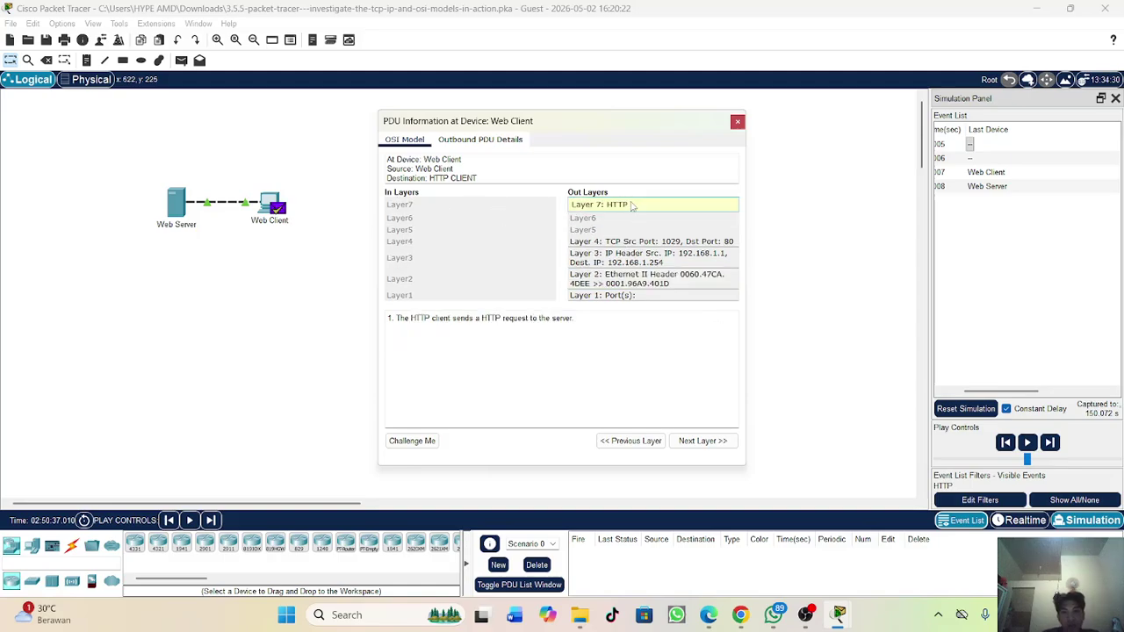
click(606, 323)
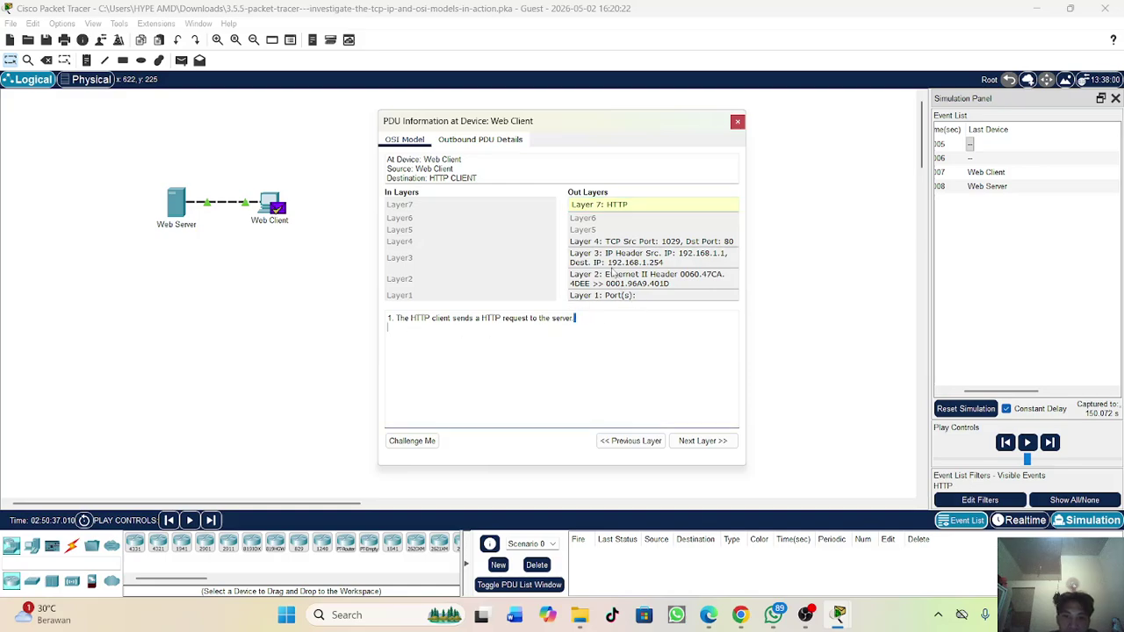
click(606, 244)
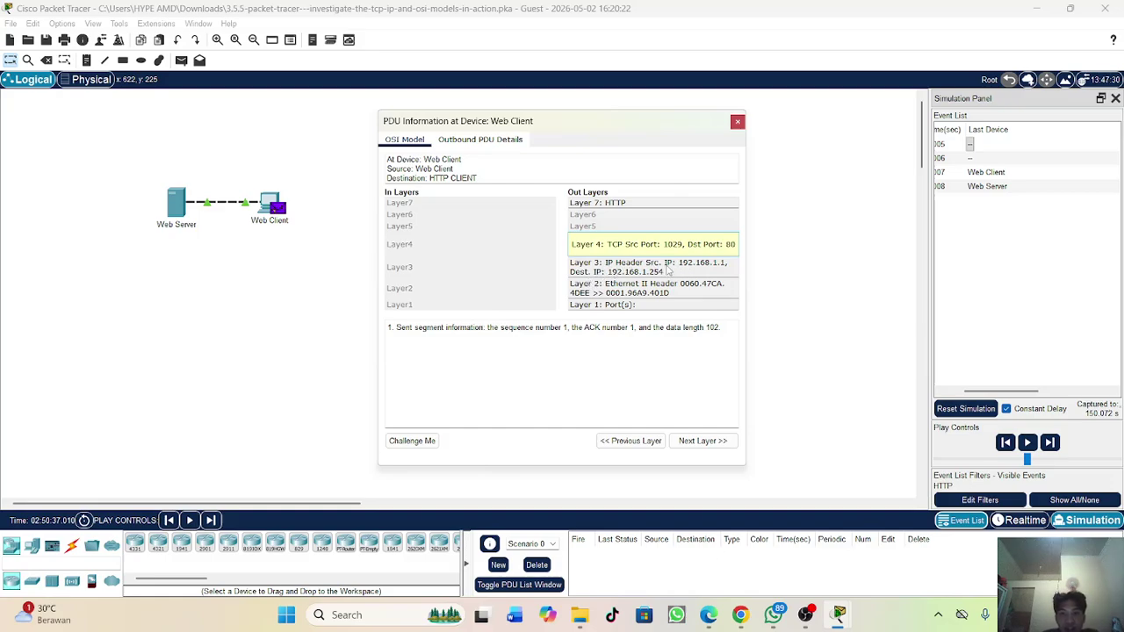
click(606, 286)
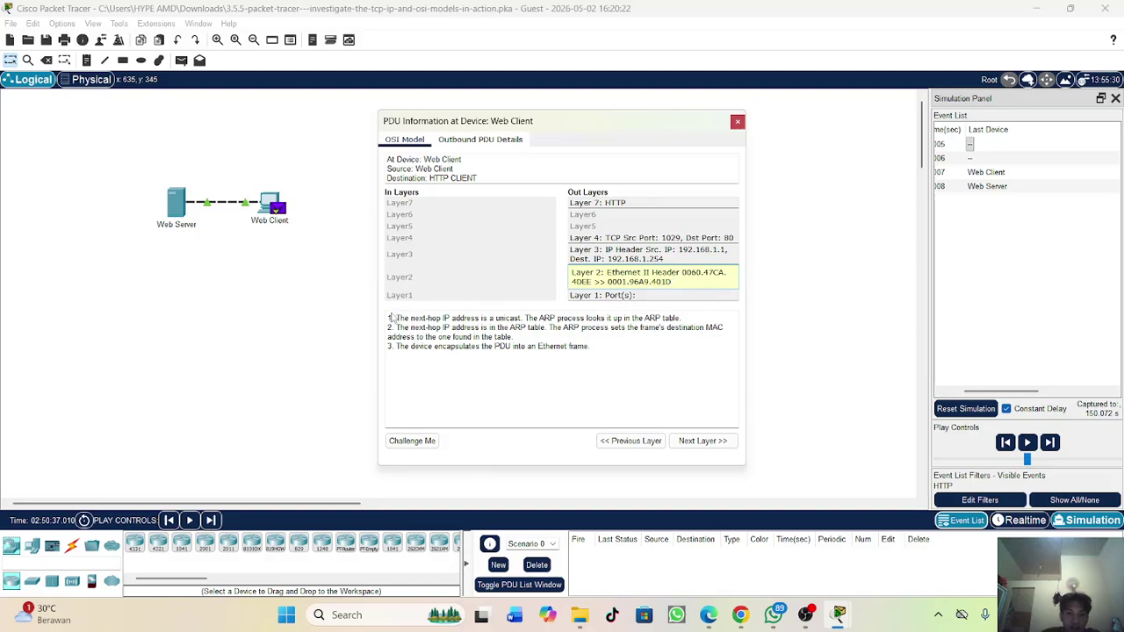
drag(388, 317, 646, 357)
click(643, 356)
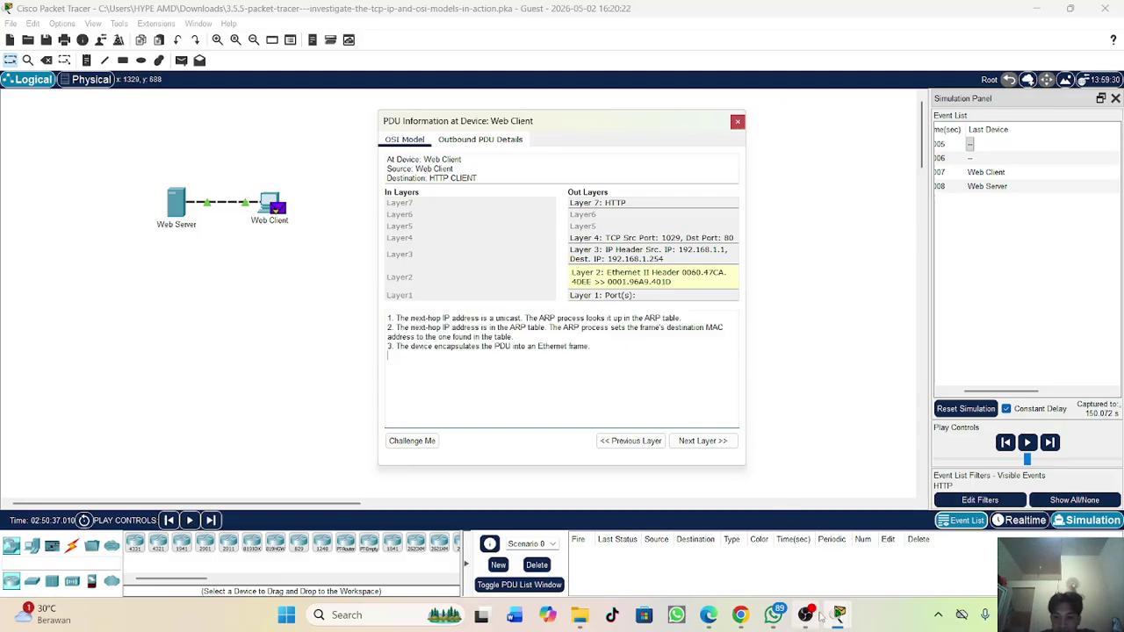
Step: Read step g of the PT Activity instructions and display the Outbound PDU Details of the first event
mouse_move(839, 618)
click(869, 536)
scroll(555, 329, down, 2)
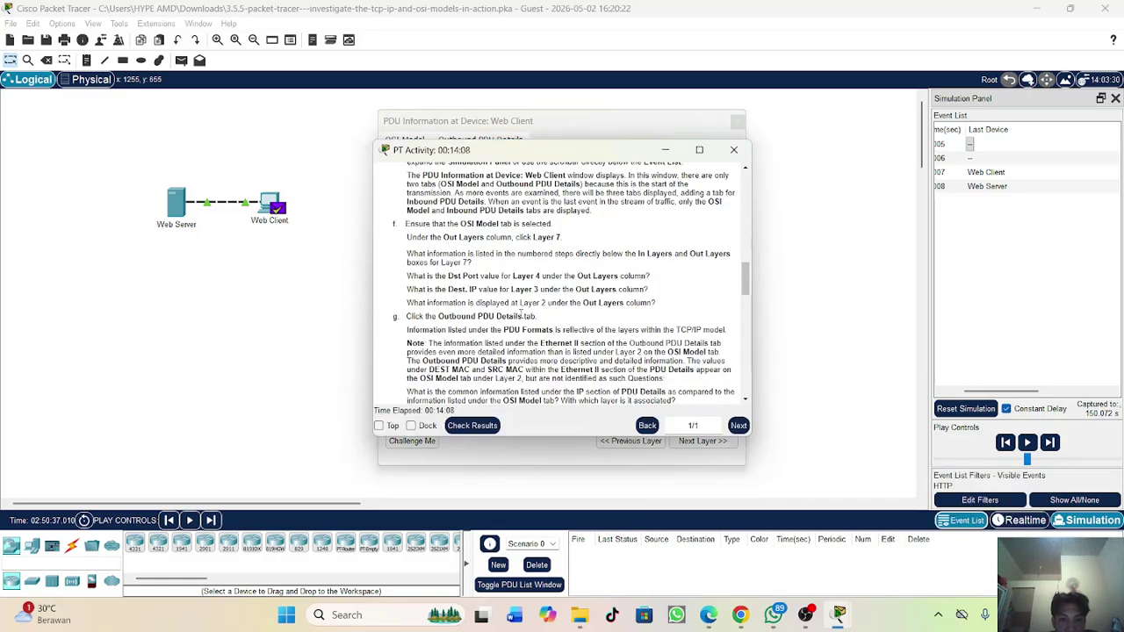
scroll(575, 329, down, 1)
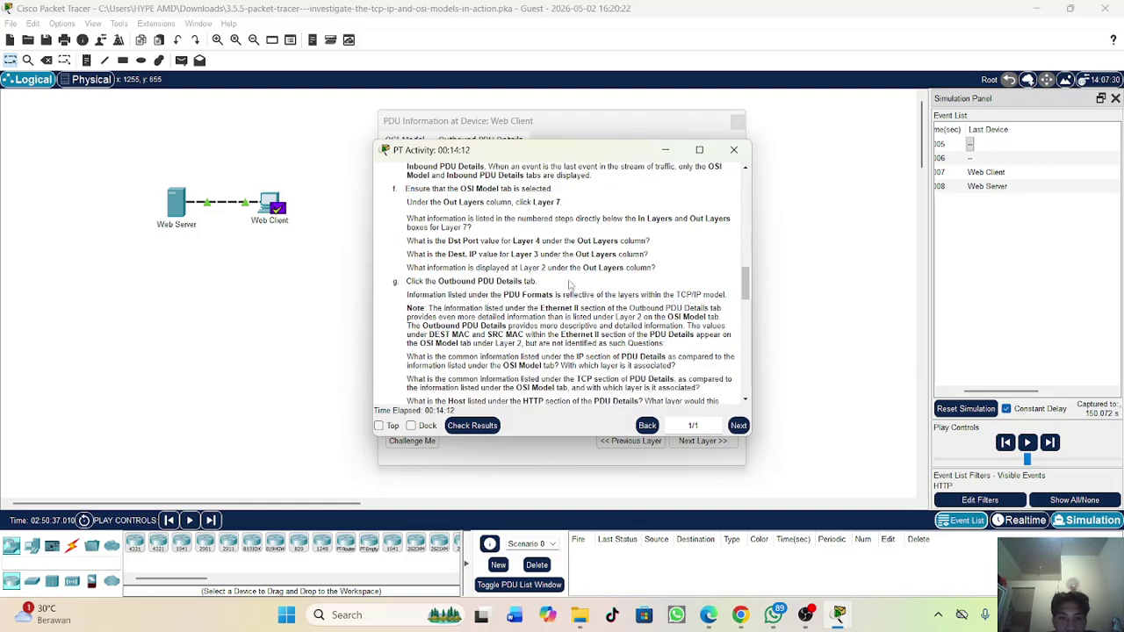
scroll(553, 279, down, 1)
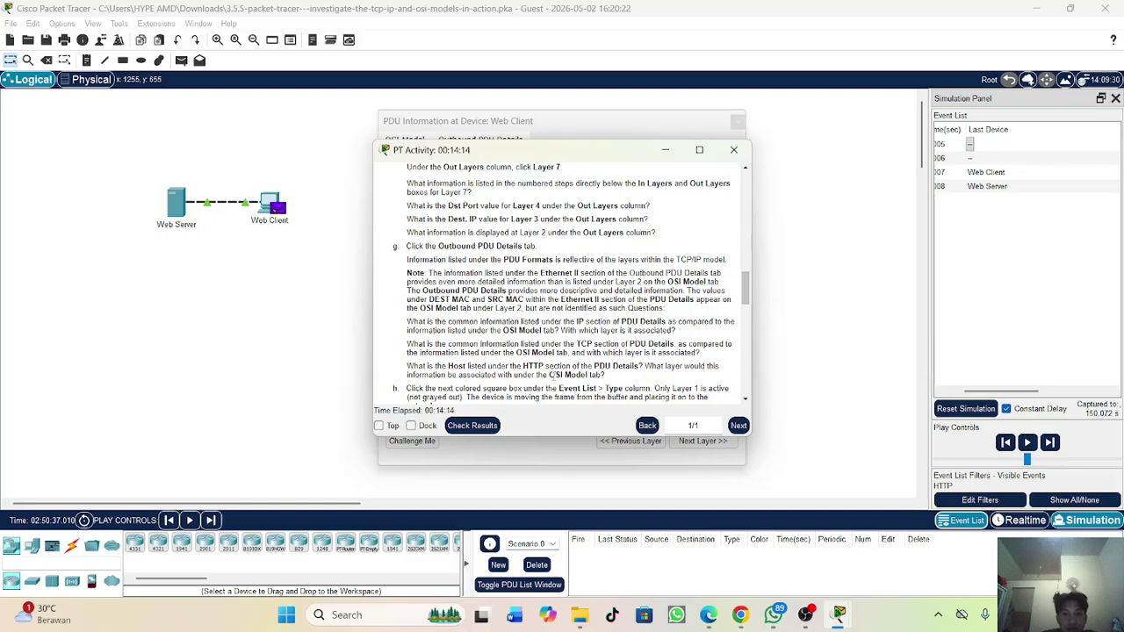
drag(554, 374, 540, 327)
click(598, 299)
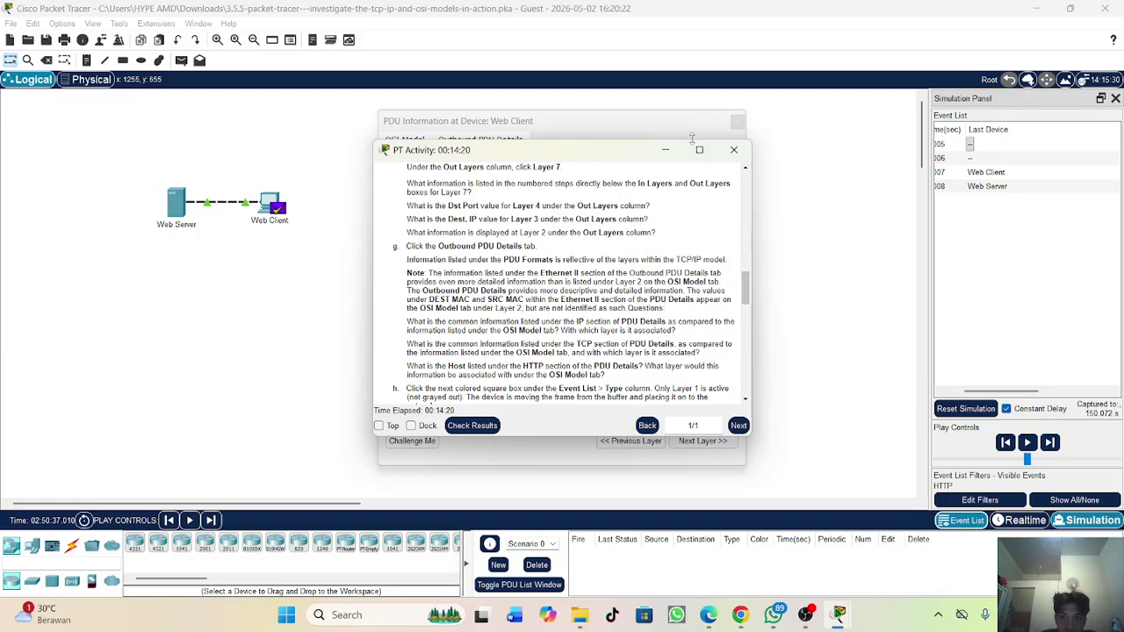
click(665, 150)
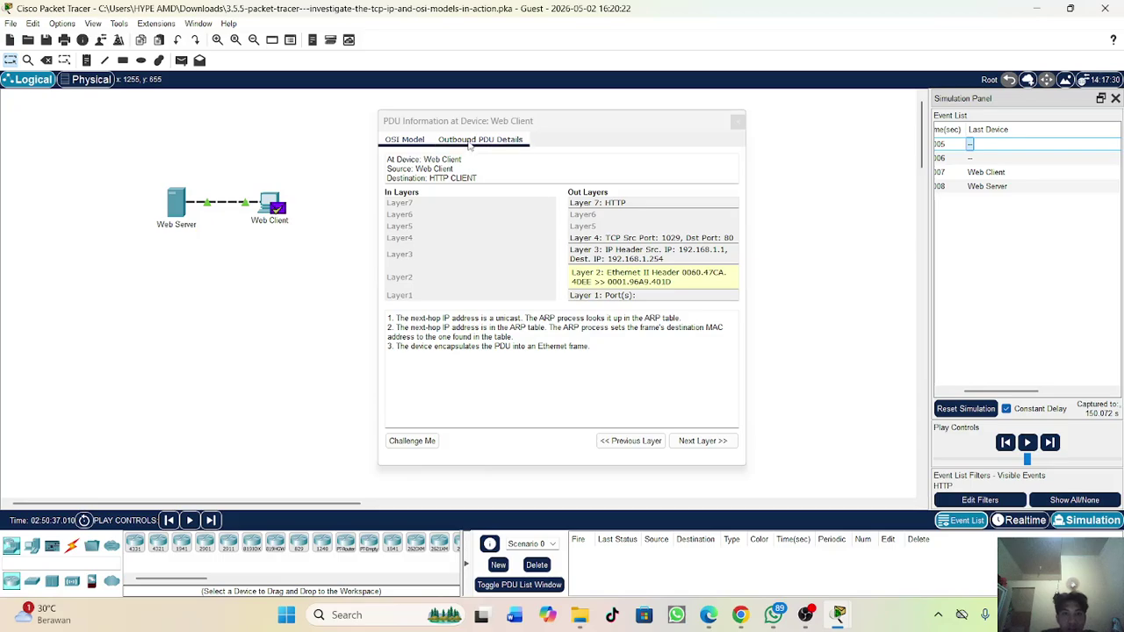
click(474, 140)
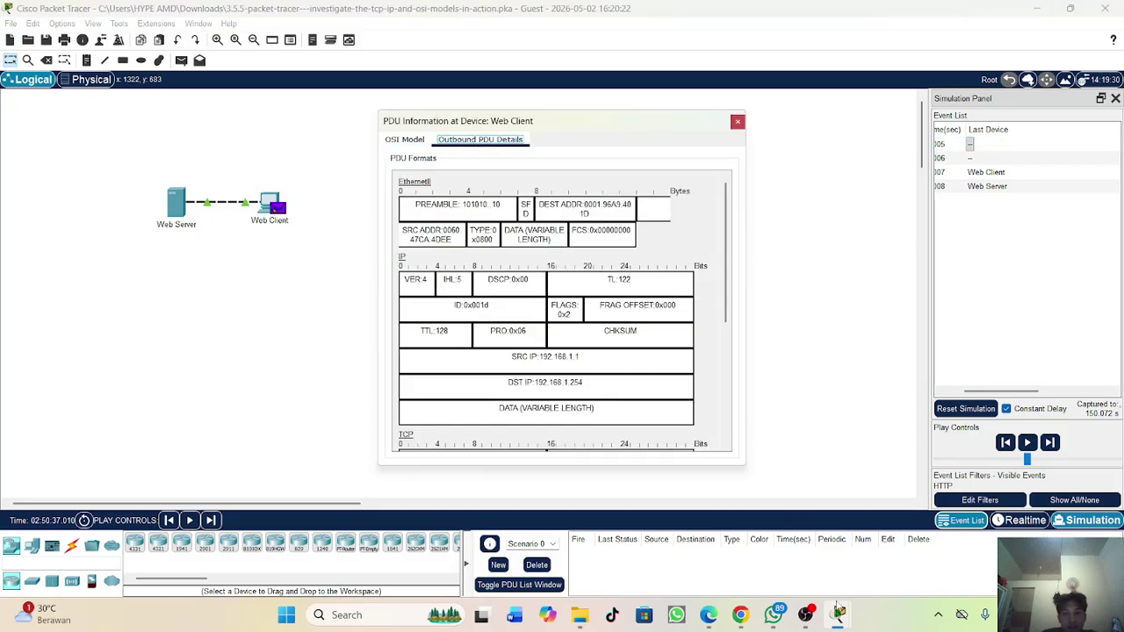
Step: Reread step g of the PT Activity instructions and return to the Web Client's Outbound PDU Details
mouse_move(838, 612)
click(865, 519)
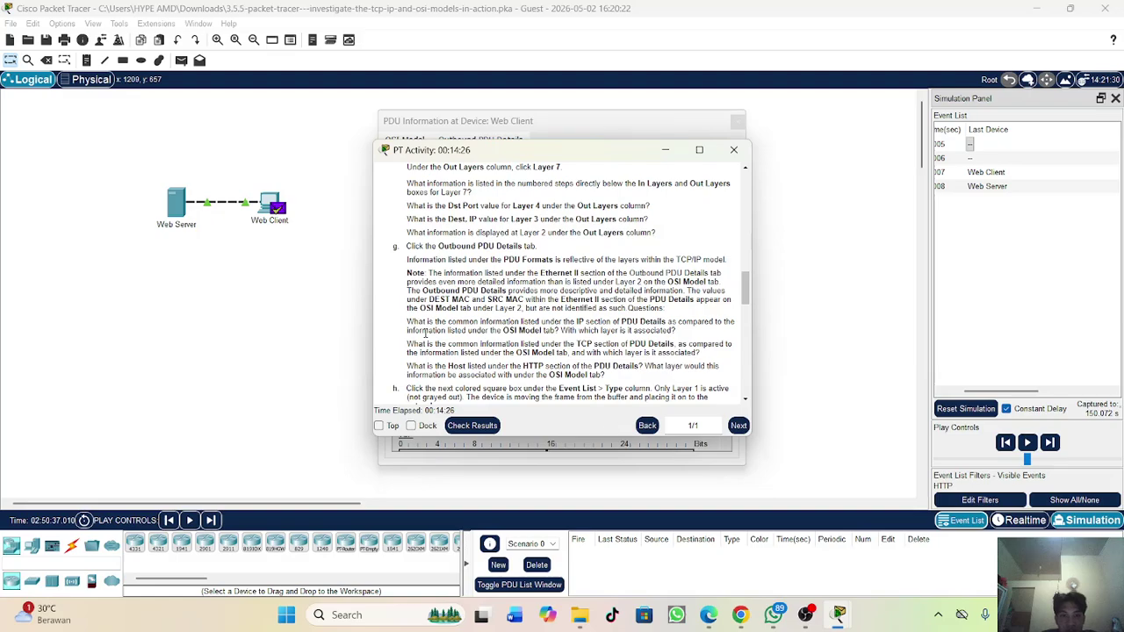
drag(406, 245, 558, 248)
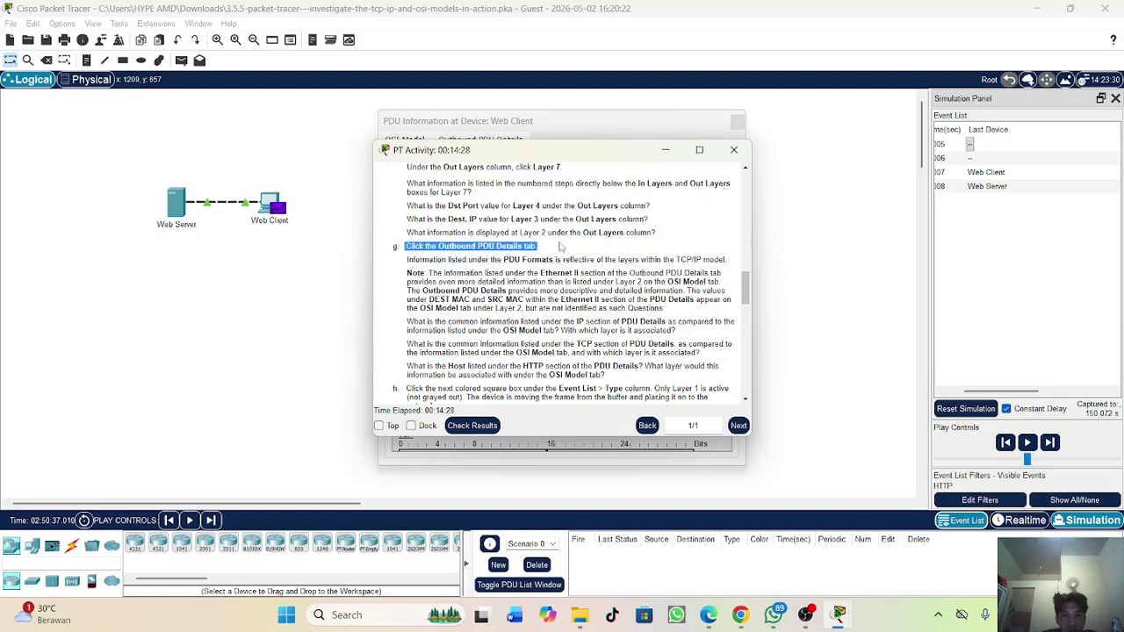
click(587, 246)
click(777, 211)
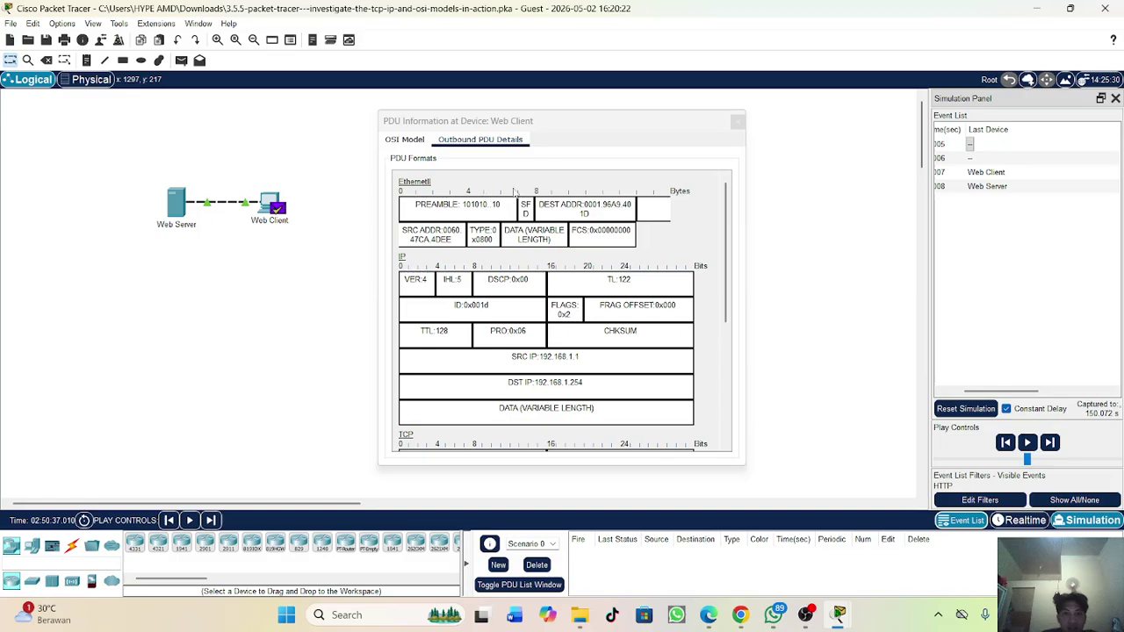
Step: Examine the IP section of the Outbound PDU Details, marking the source IP, destination IP and data fields
scroll(497, 263, down, 1)
scroll(489, 316, up, 1)
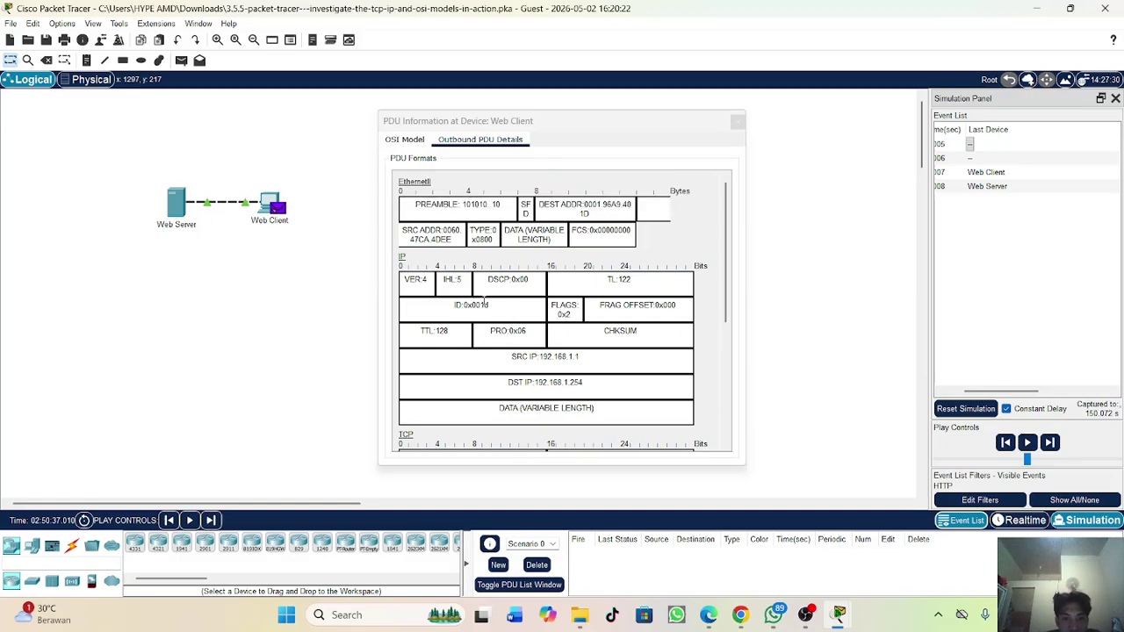
scroll(533, 325, down, 1)
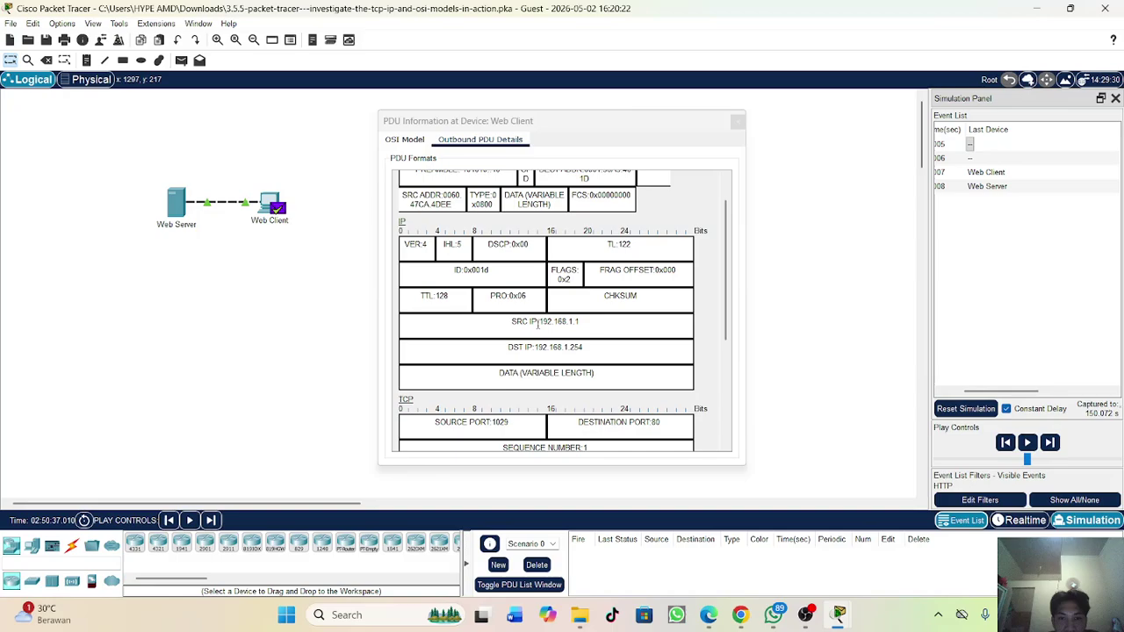
drag(538, 324, 641, 330)
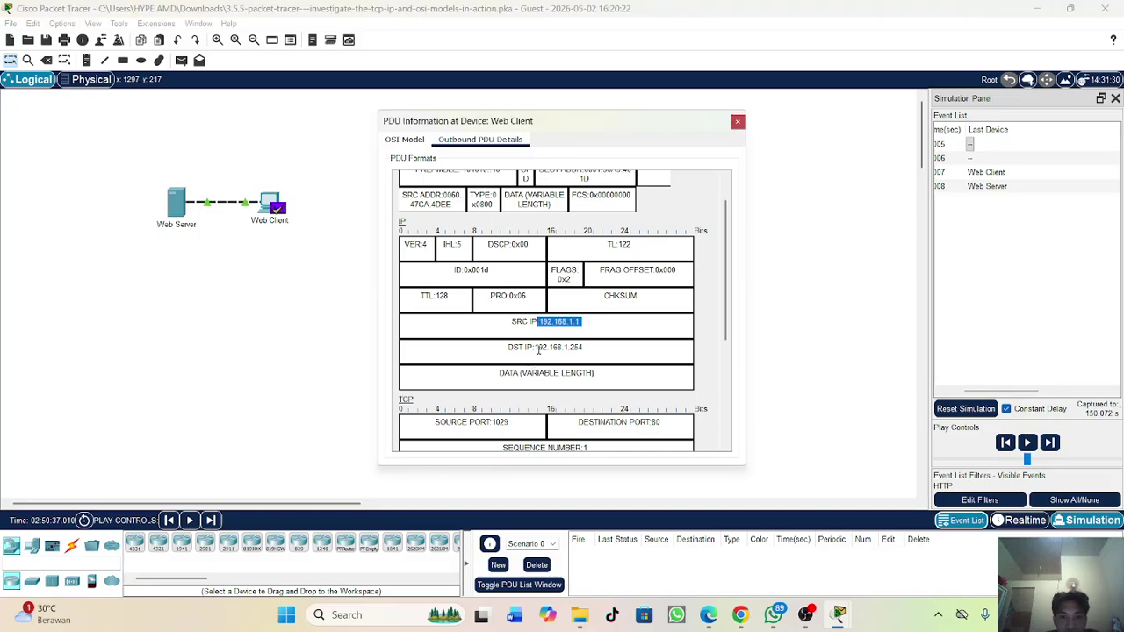
drag(538, 344, 508, 347)
triple_click(518, 376)
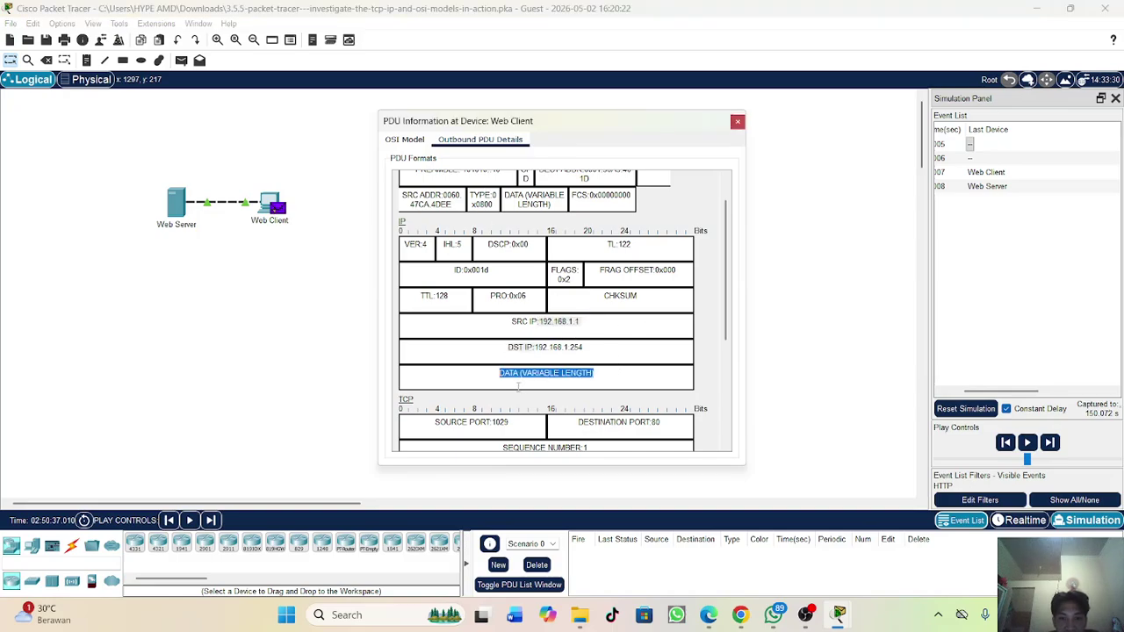
click(571, 384)
Step: Examine the HTTP REQUEST section at the end of the Outbound PDU Details
scroll(603, 377, down, 1)
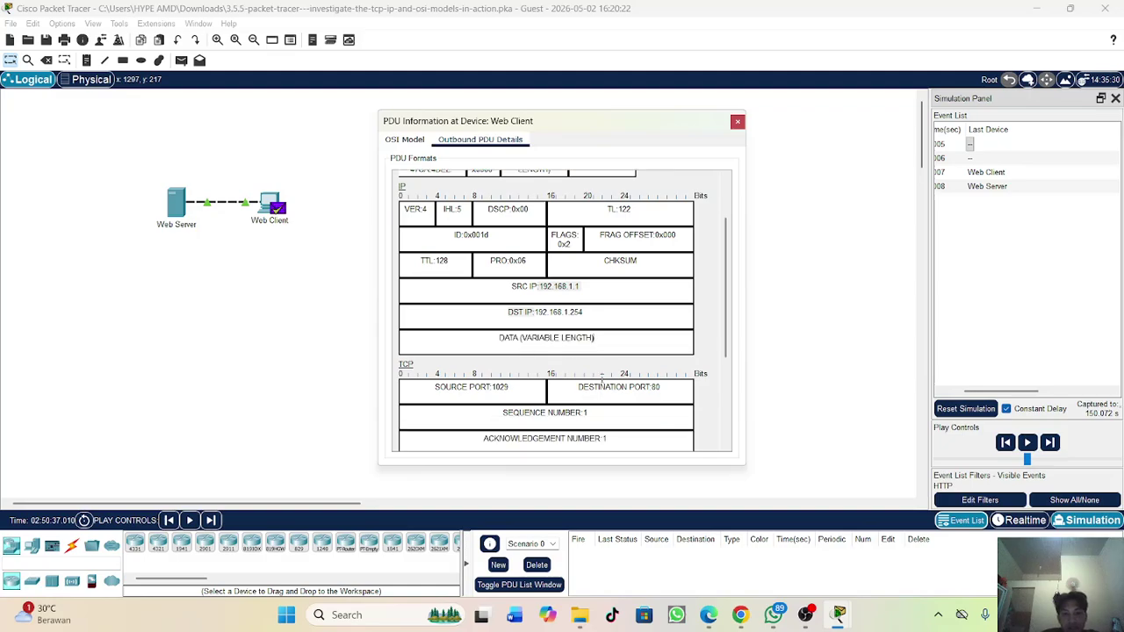
scroll(601, 375, down, 4)
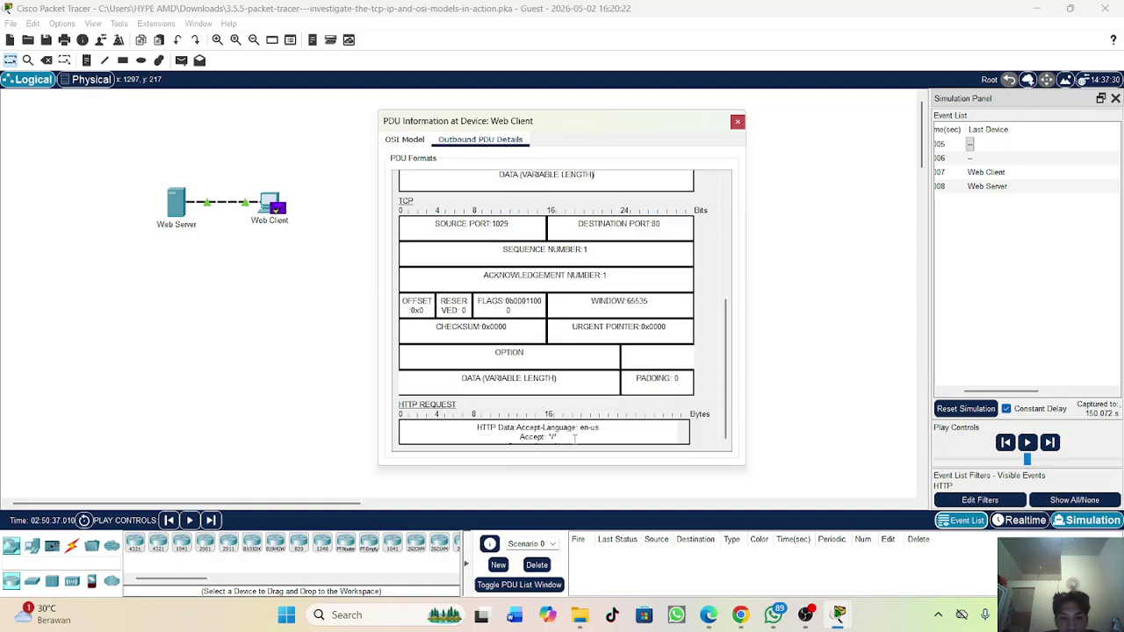
drag(577, 433, 484, 428)
click(566, 403)
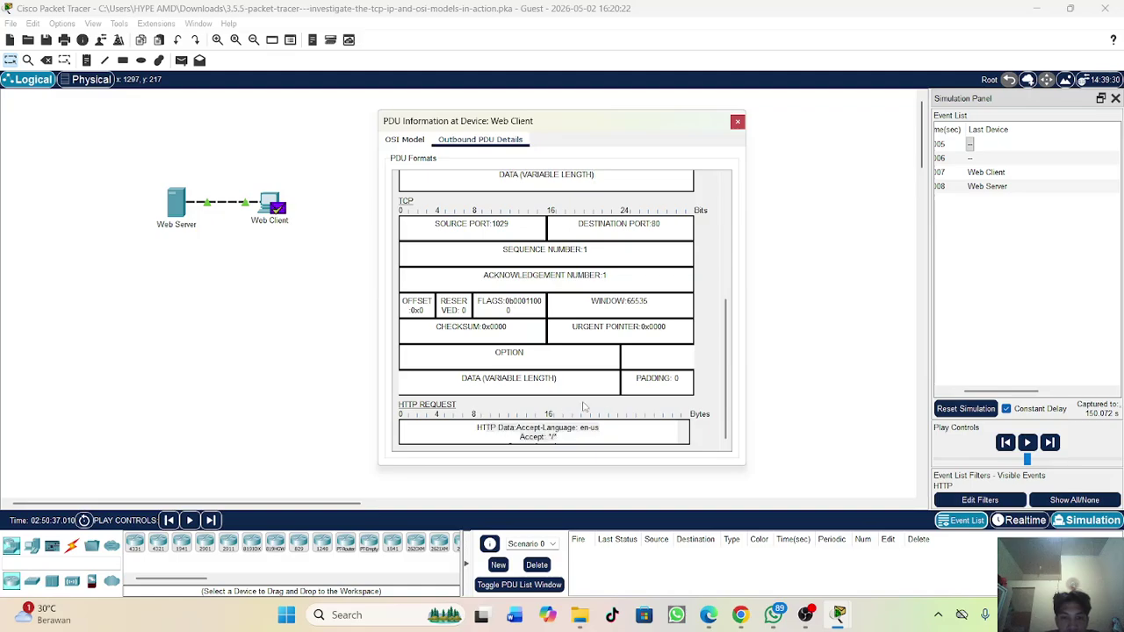
Step: Examine the TCP section's source port, destination port and sequence fields, finishing back at the Ethernet II section
scroll(606, 415, up, 1)
scroll(606, 416, up, 1)
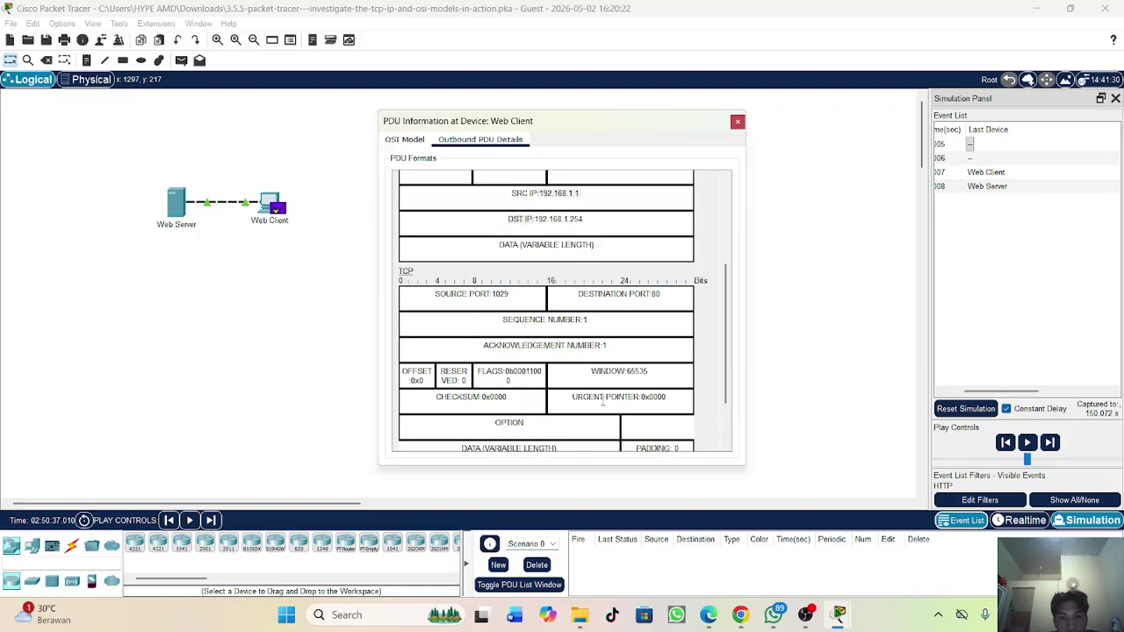
scroll(603, 401, up, 1)
drag(435, 332, 689, 328)
click(435, 332)
click(595, 379)
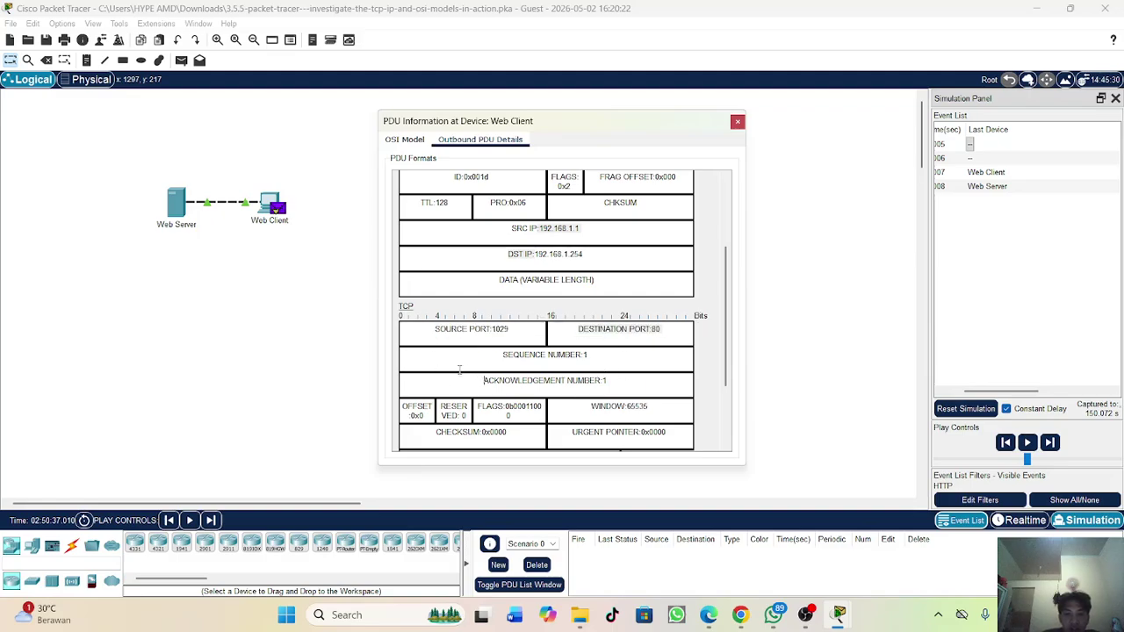
scroll(530, 411, up, 2)
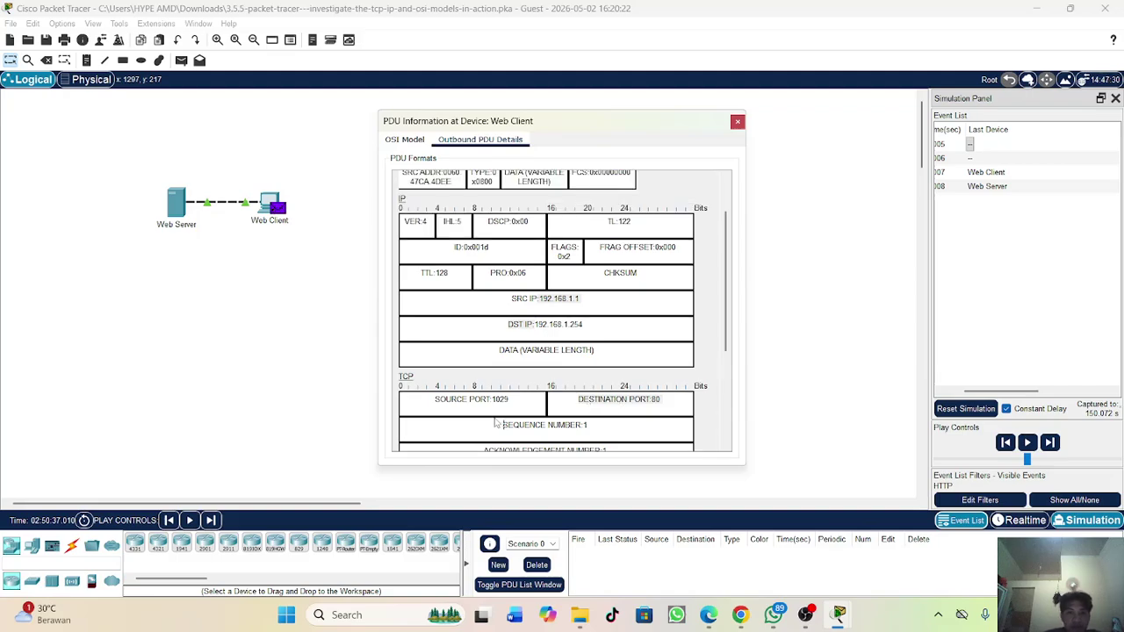
scroll(489, 421, up, 2)
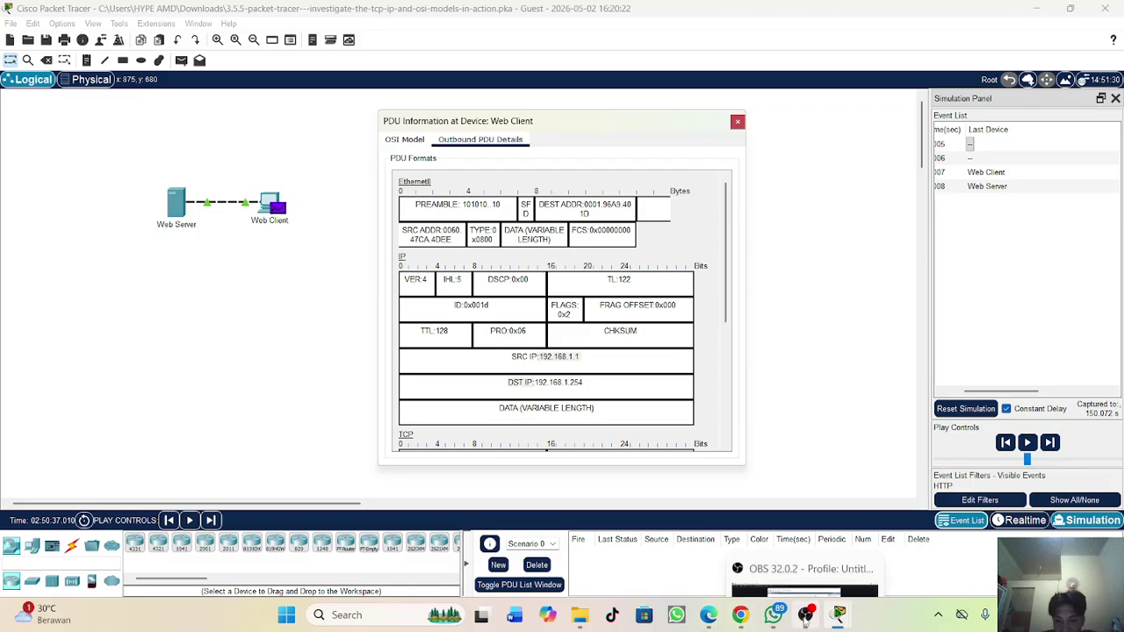
Step: Read the step g questions and the instructions for steps h to k in the PT Activity window
mouse_move(838, 615)
click(892, 552)
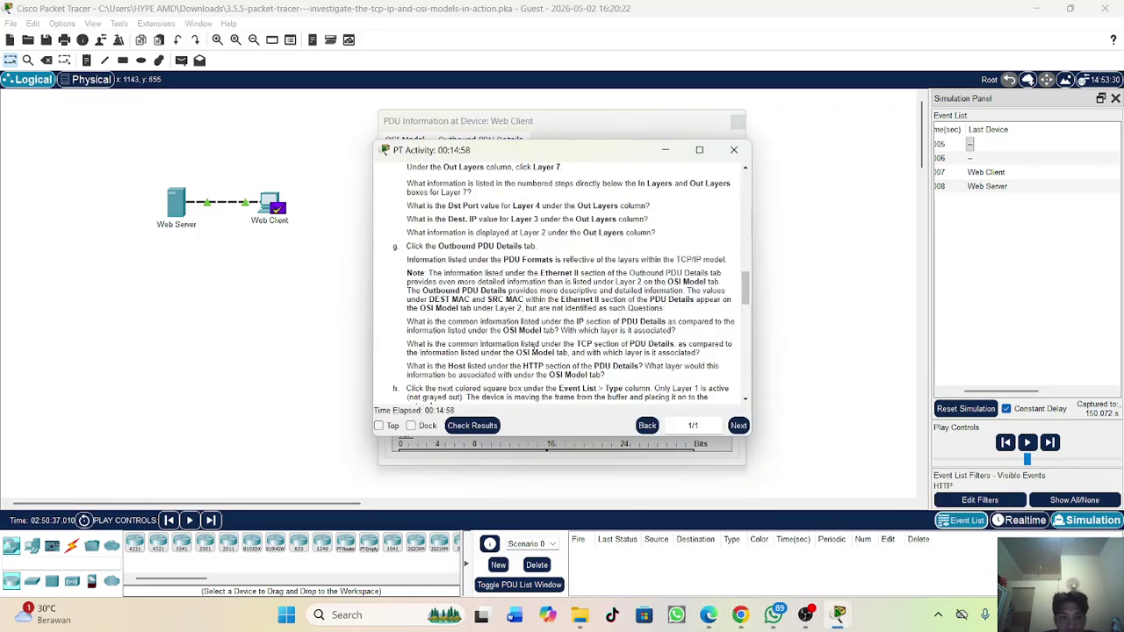
scroll(534, 344, down, 1)
scroll(533, 344, down, 2)
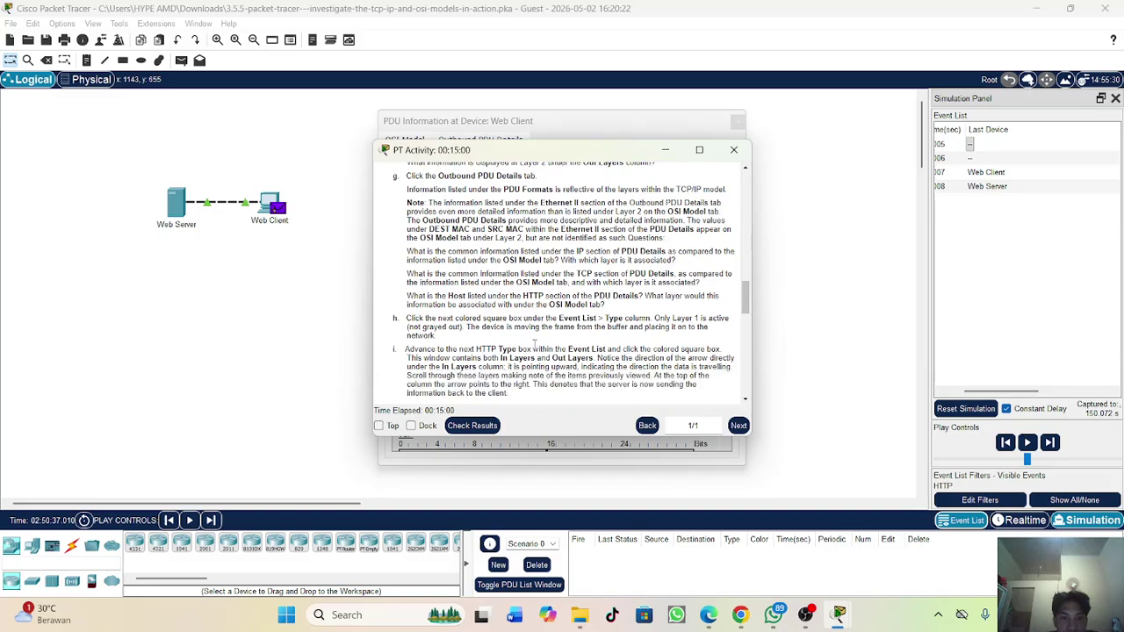
scroll(534, 347, down, 2)
scroll(534, 345, up, 1)
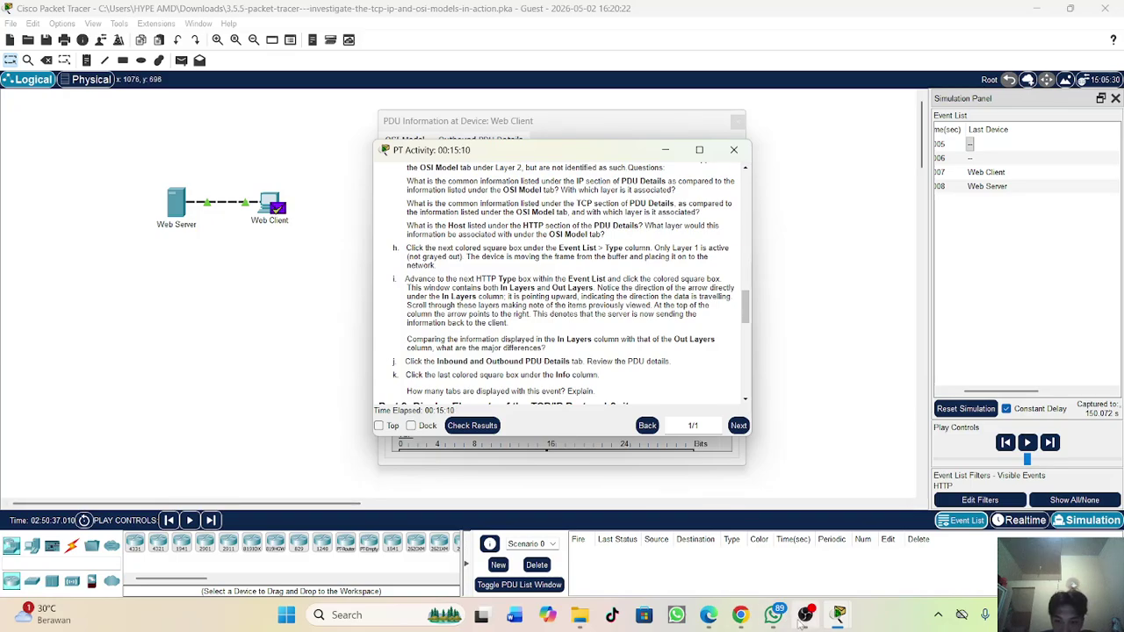
click(839, 613)
click(839, 613)
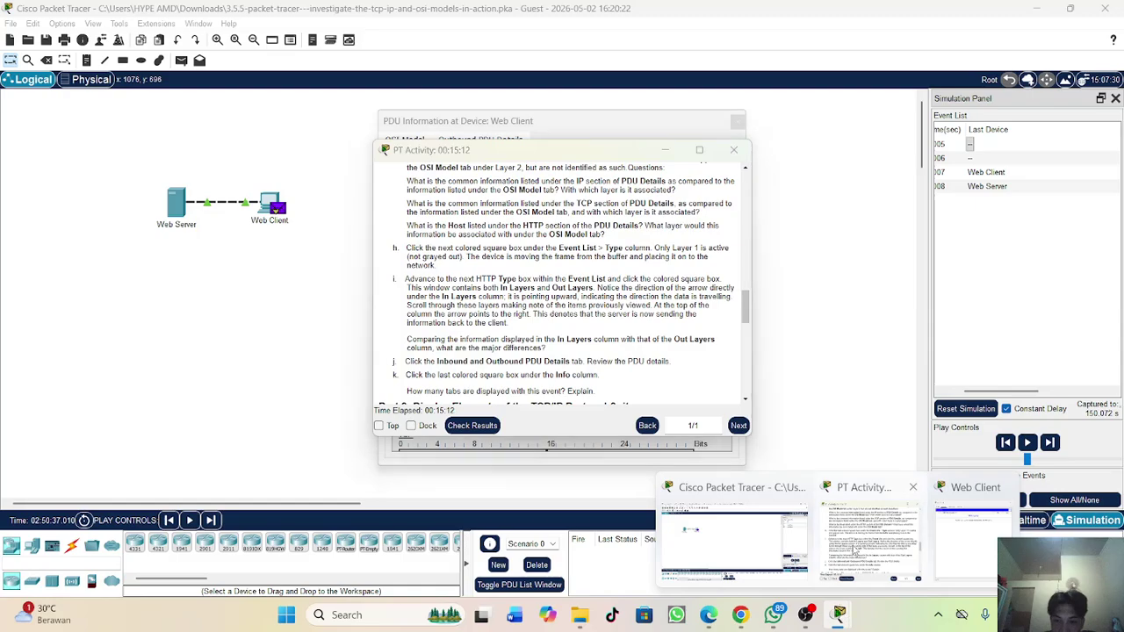
scroll(497, 361, up, 3)
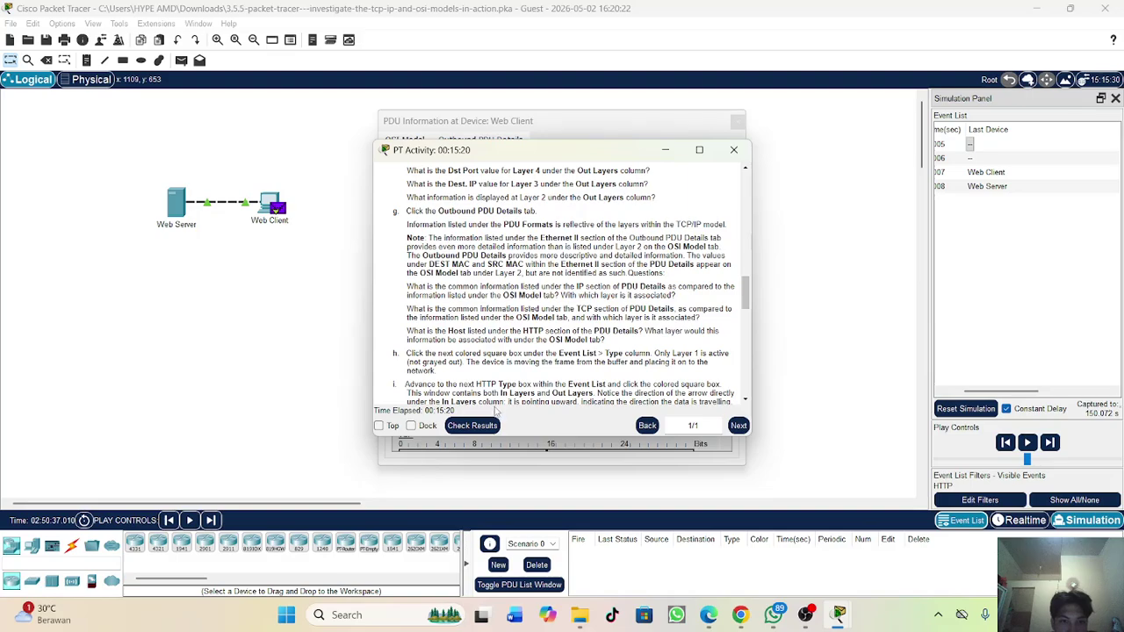
scroll(432, 334, down, 1)
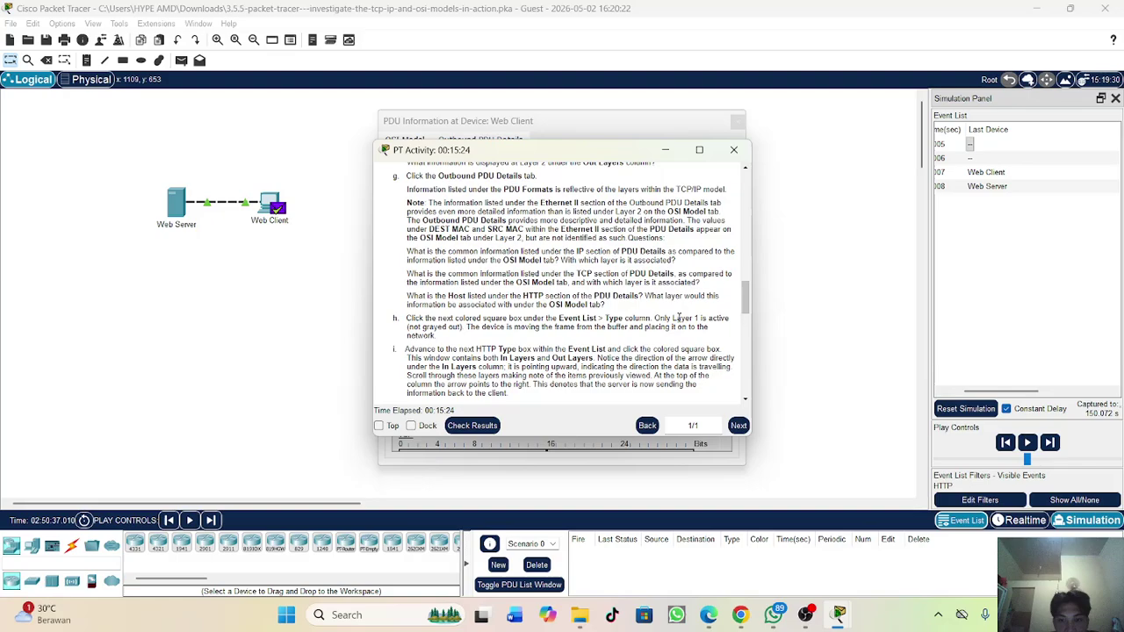
Step: Open the PDU information of the second HTTP event in the Event List, as step h asks
click(858, 277)
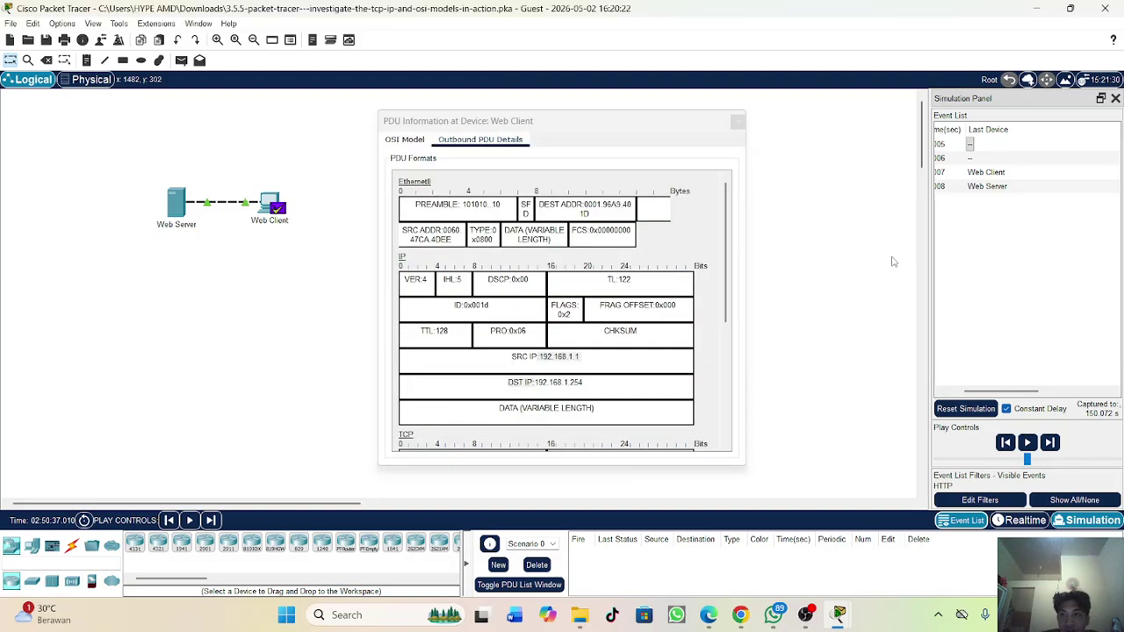
click(980, 159)
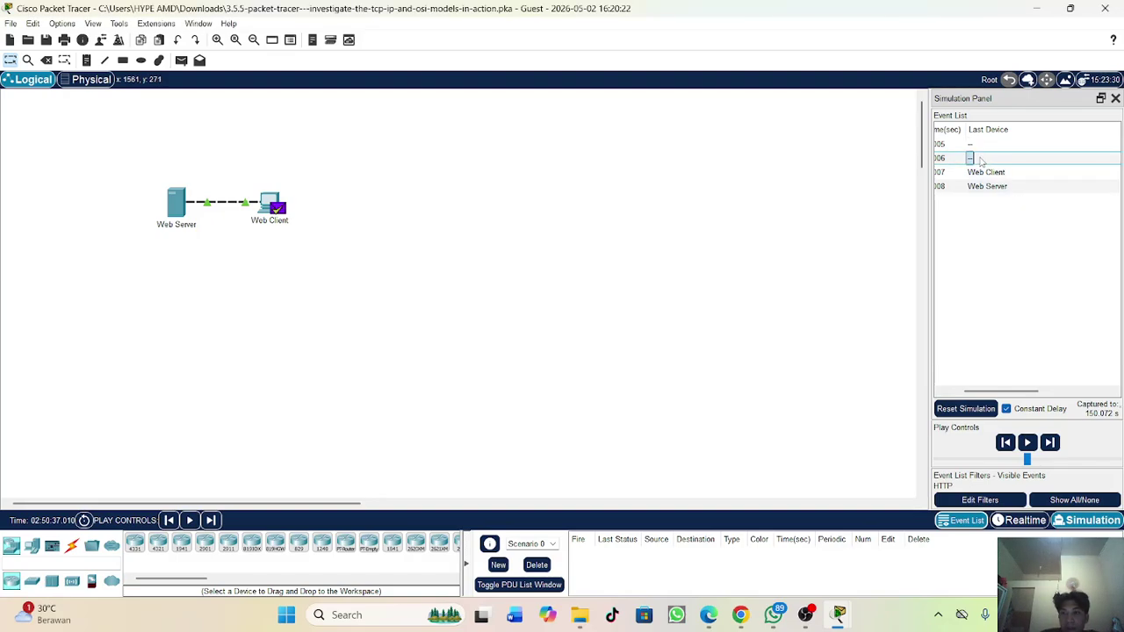
click(970, 158)
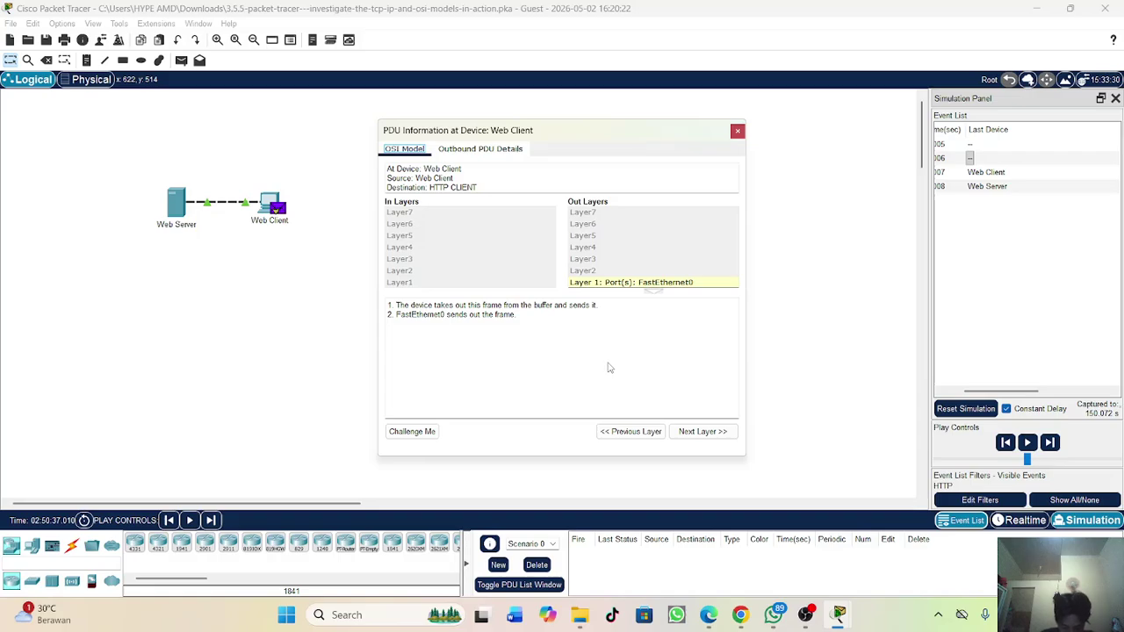
Step: Read step i of the PT Activity instructions and open the PDU information of the third HTTP event, at the Web Server
mouse_move(839, 617)
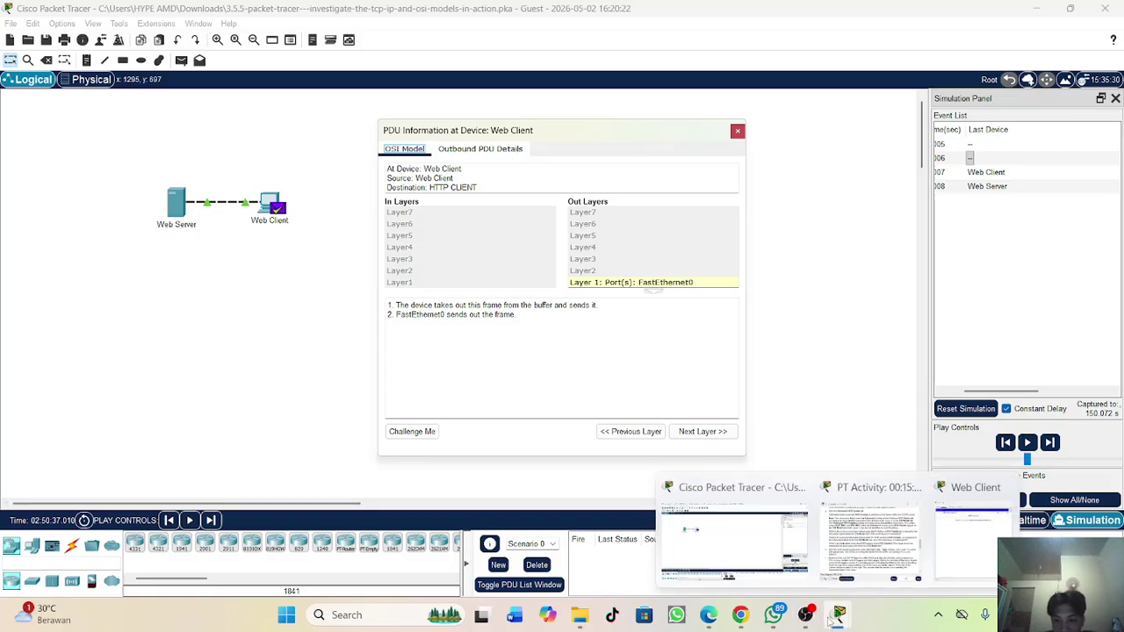
click(839, 567)
scroll(506, 344, down, 3)
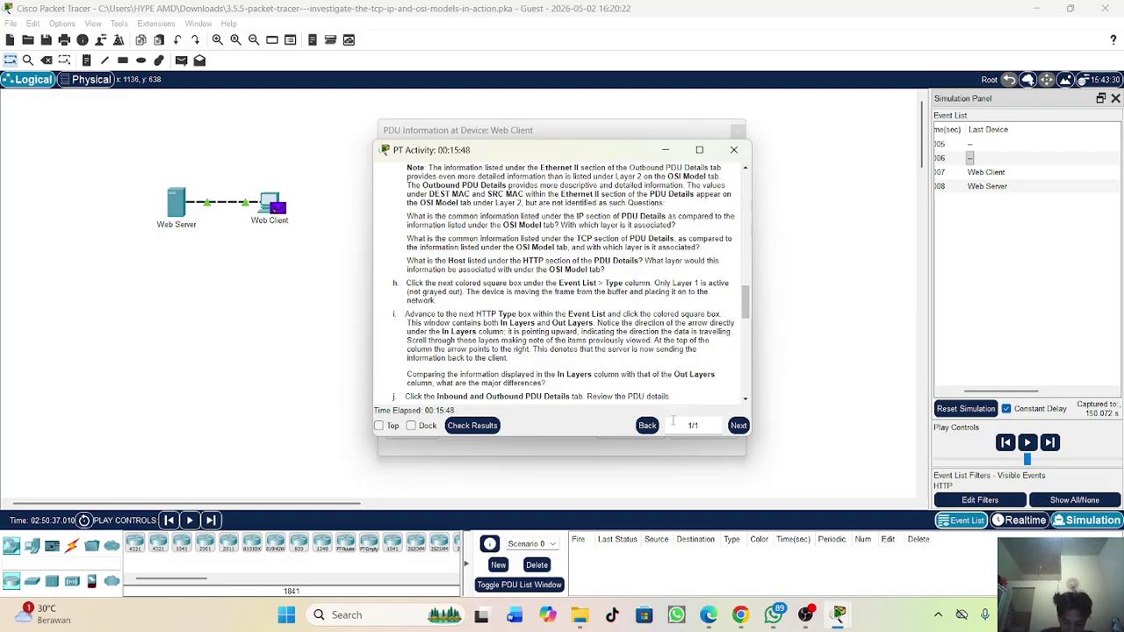
click(1001, 173)
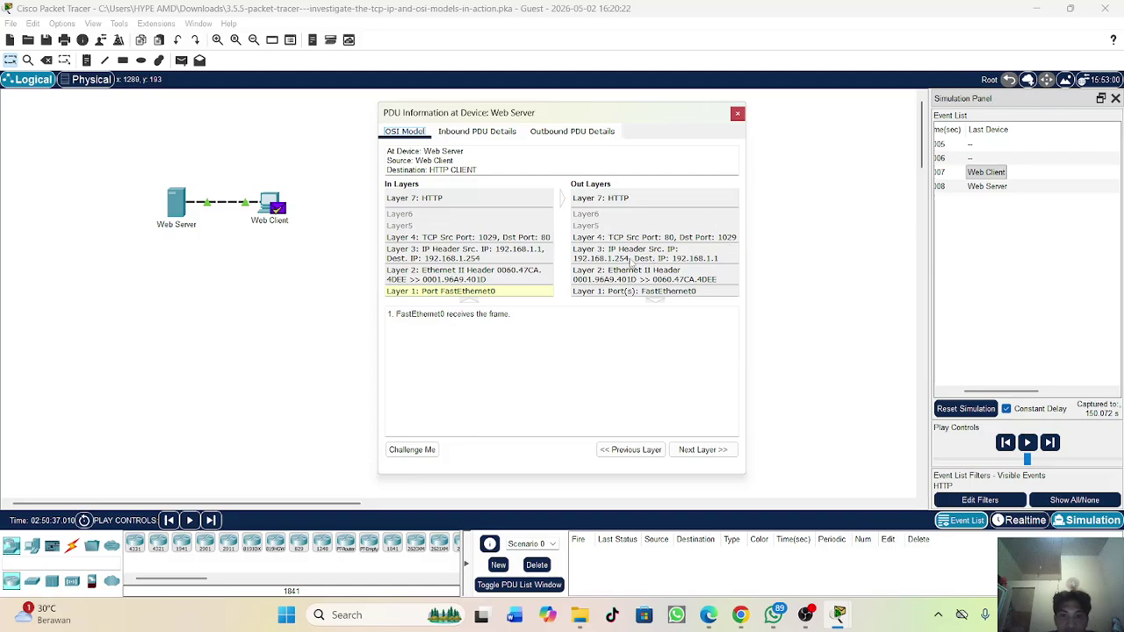
Step: Go through the Web Server PDU's Out Layers descriptions for Layers 7, 4, 3, 2 and 1
click(597, 199)
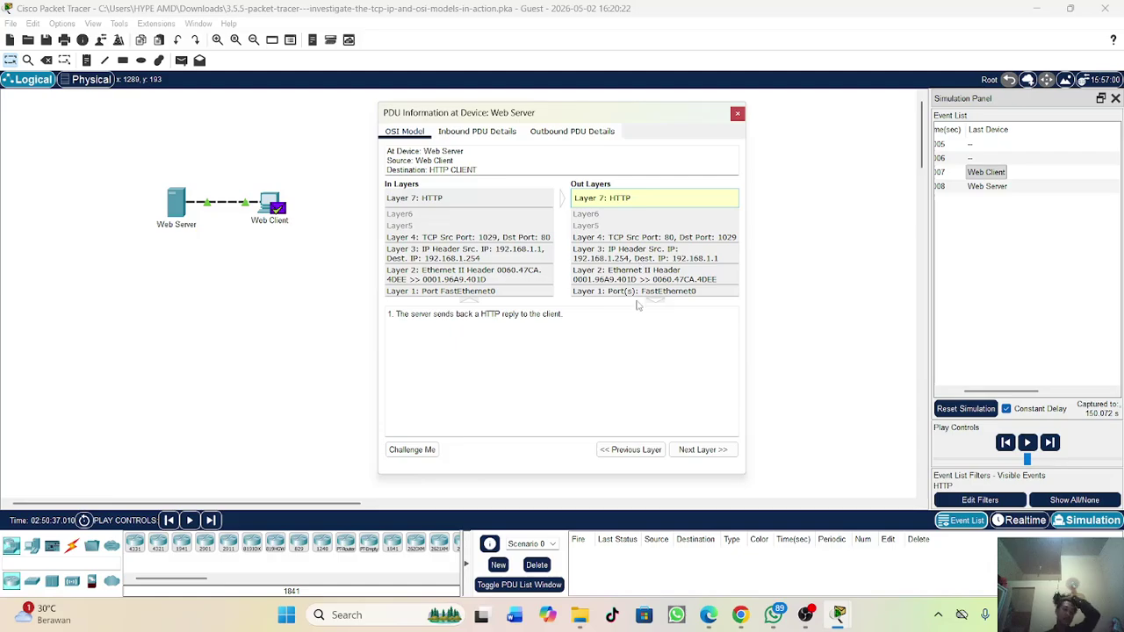
click(384, 342)
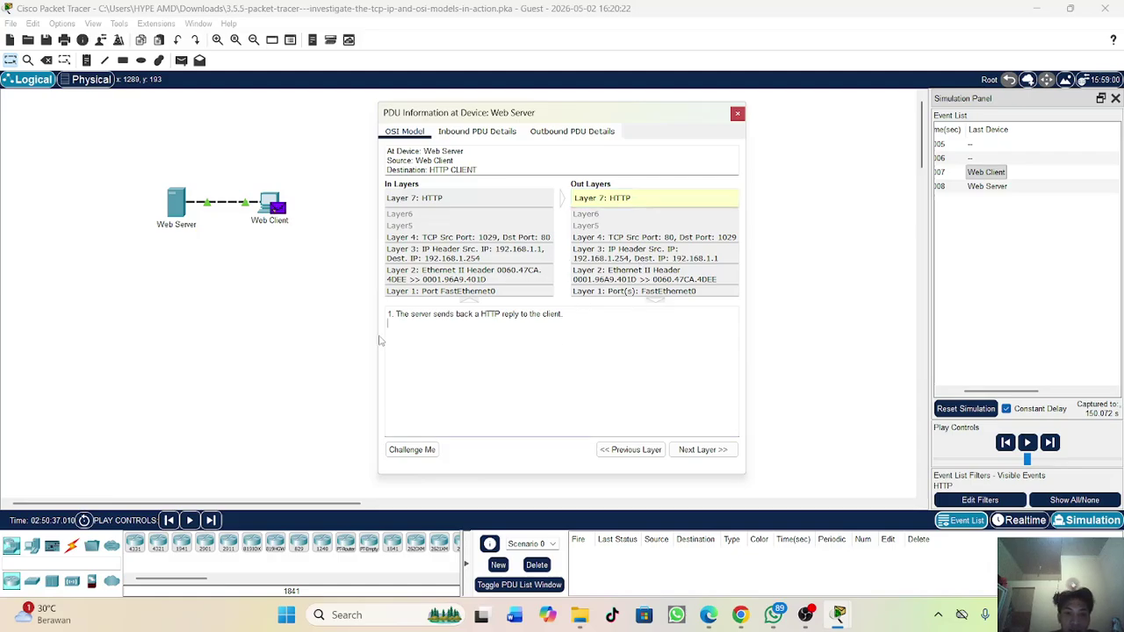
click(607, 238)
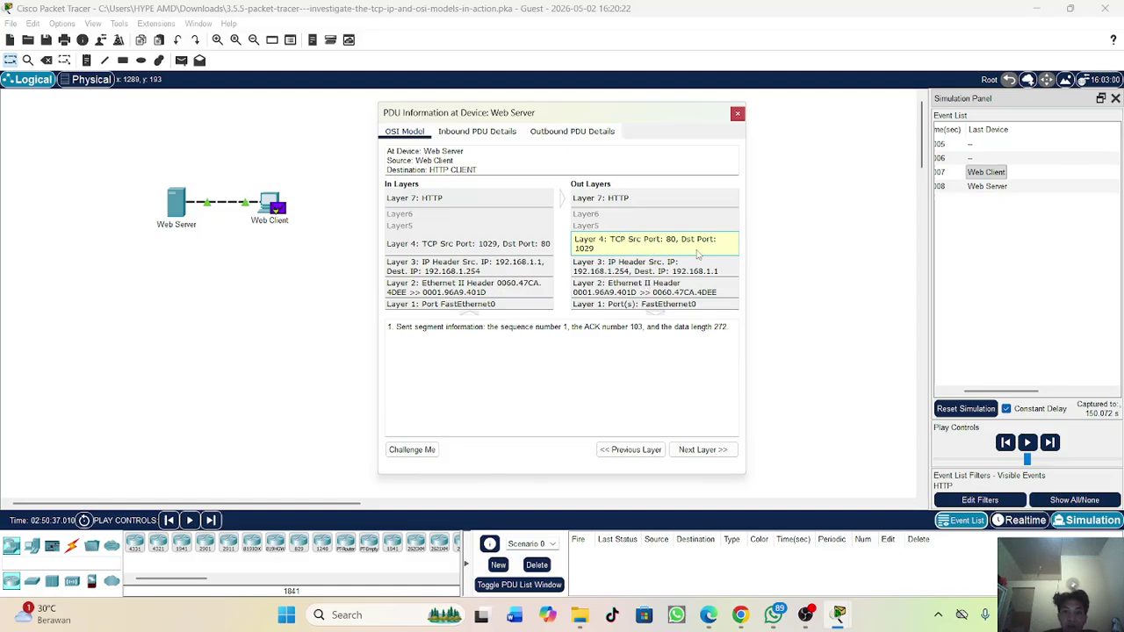
click(589, 268)
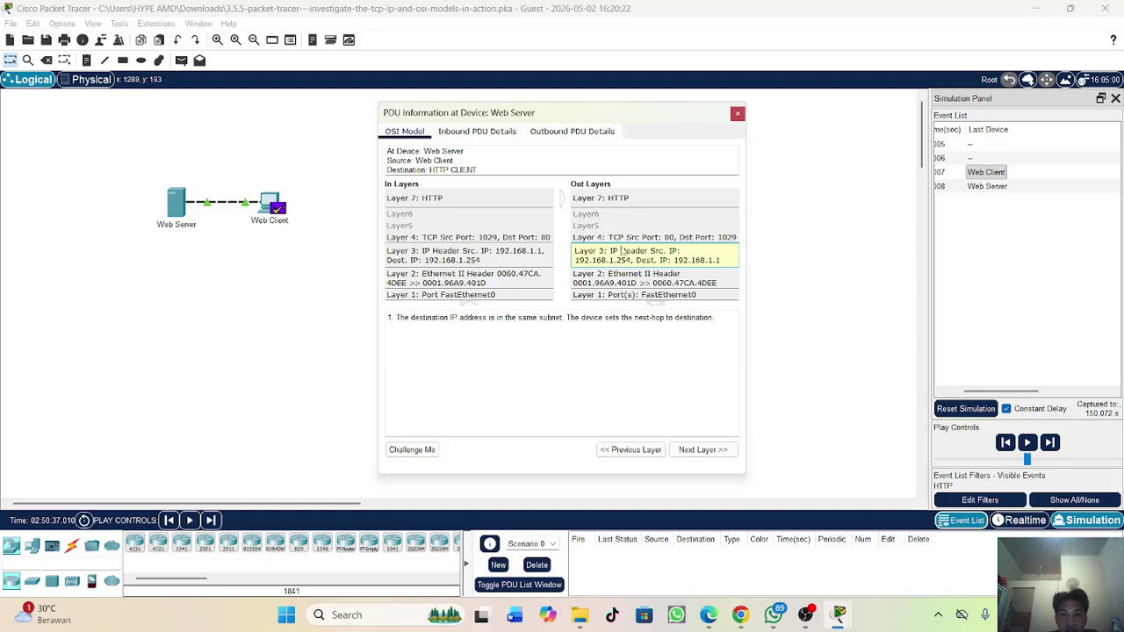
click(653, 275)
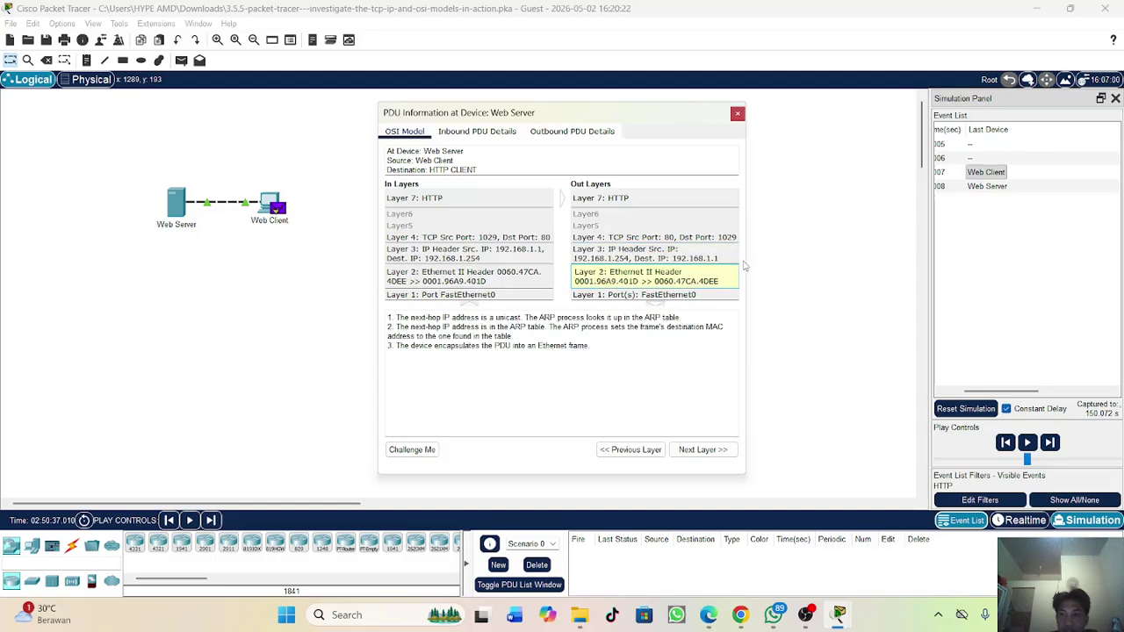
click(631, 295)
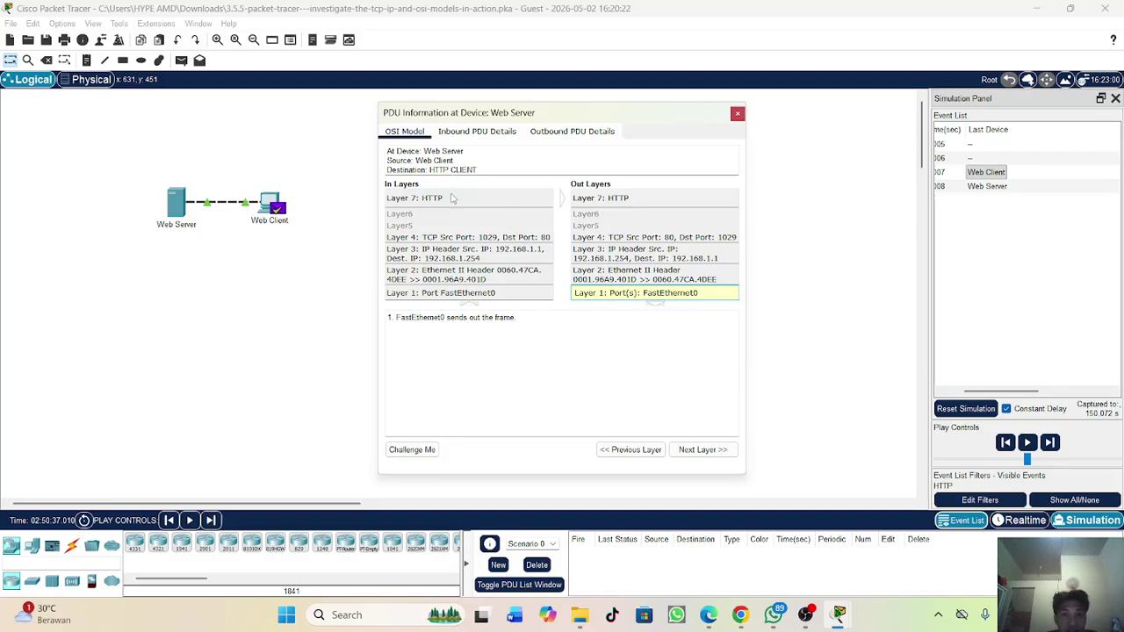
Step: Compare the In Layers and Out Layers descriptions for Layers 7, 4 and 3 of the Web Server PDU
click(622, 198)
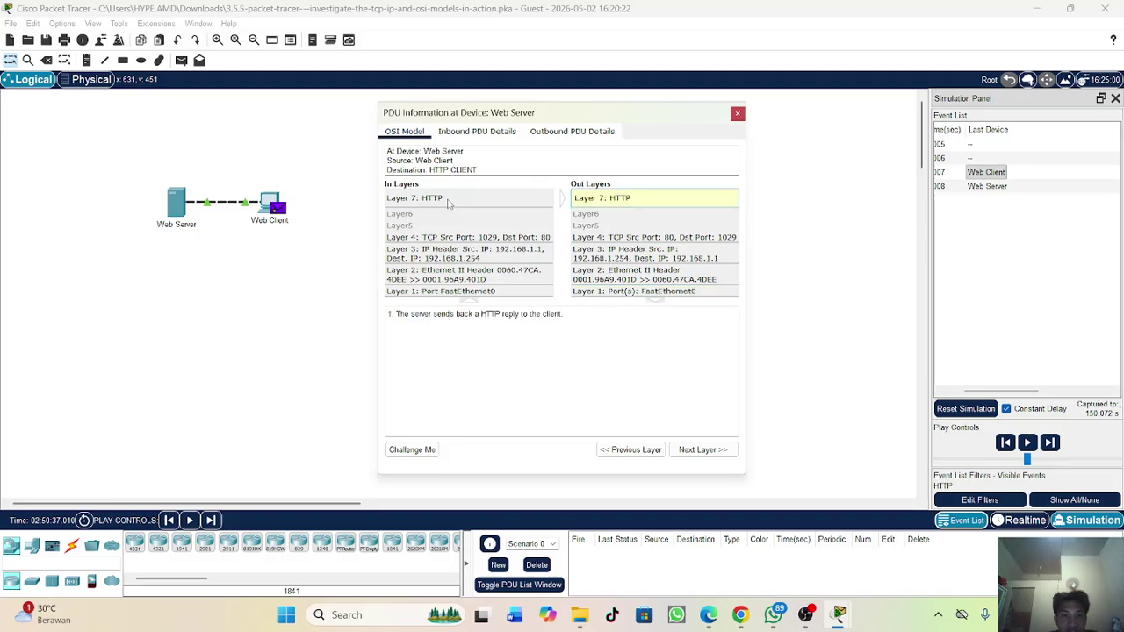
click(451, 204)
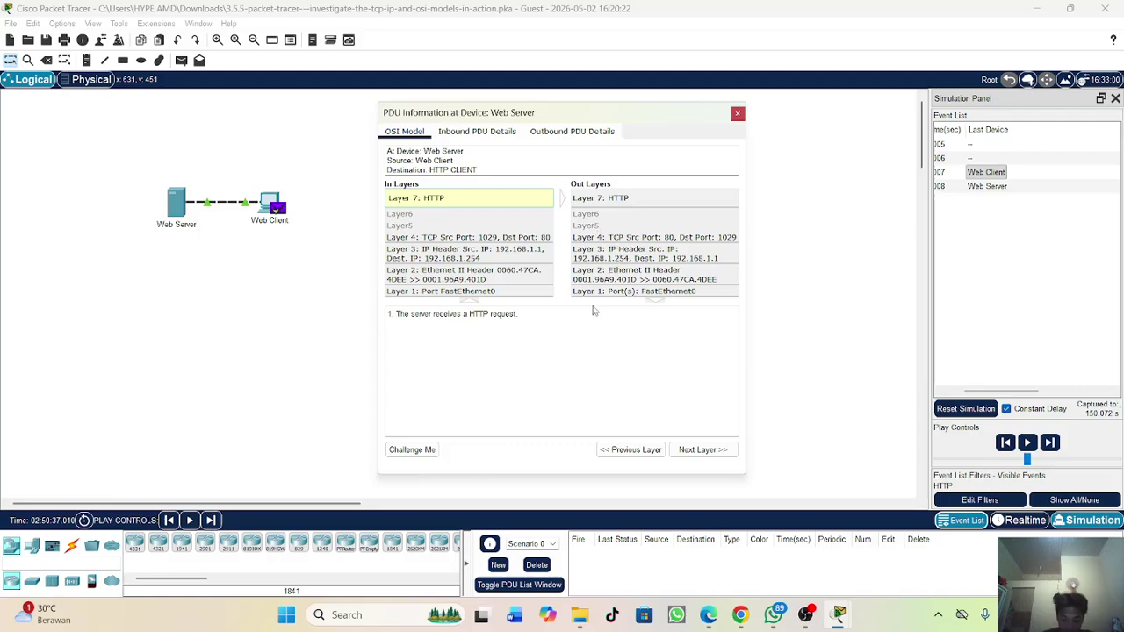
click(576, 197)
click(504, 240)
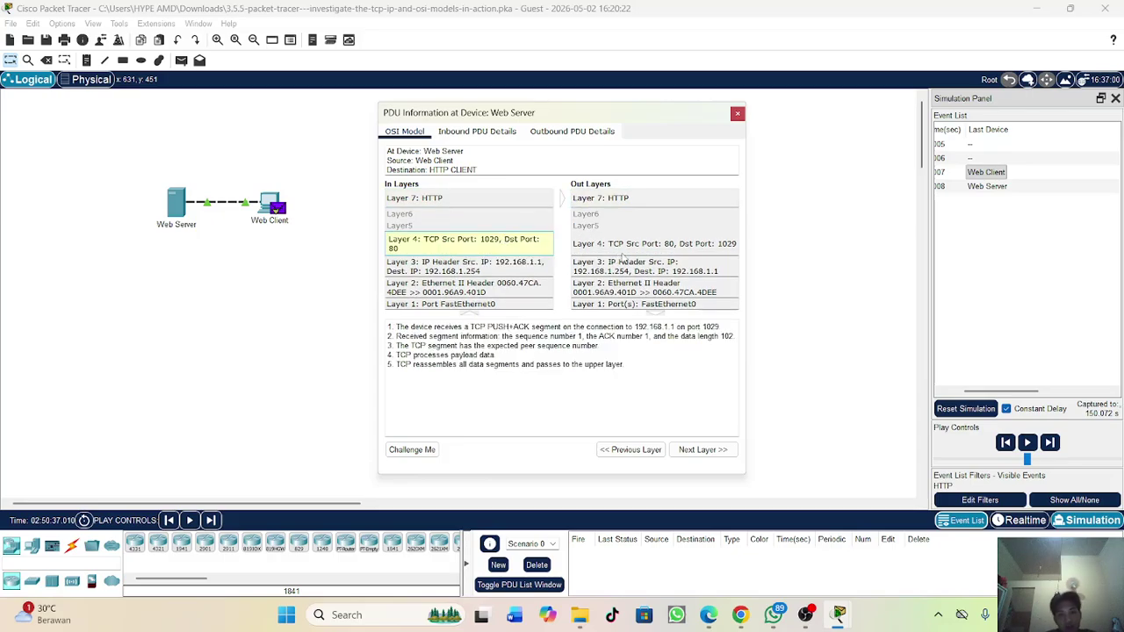
click(619, 240)
click(505, 264)
click(637, 249)
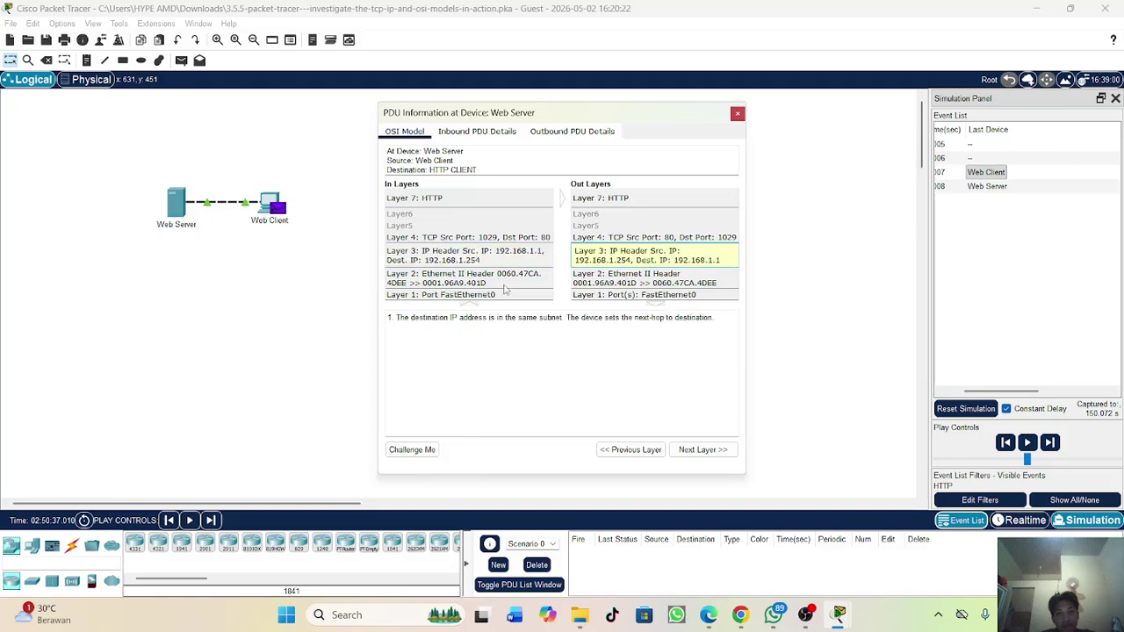
Step: Compare the Web Server PDU's In and Out descriptions for Layers 2 and 1, and recheck the inbound Layer 3 description
click(501, 281)
click(628, 283)
click(525, 295)
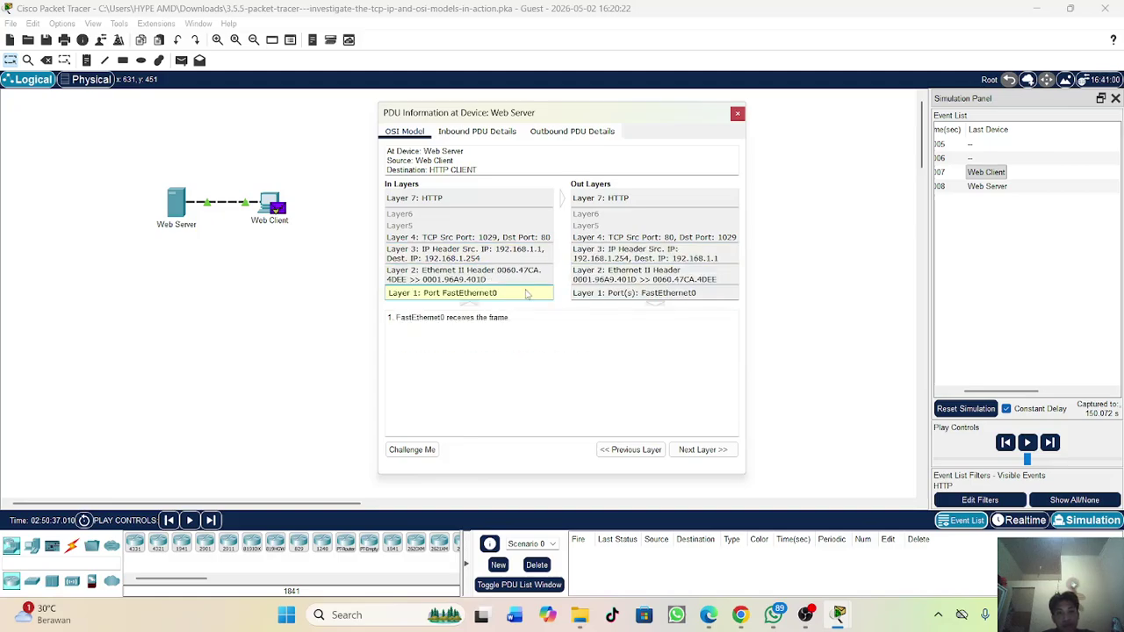
click(641, 297)
click(518, 295)
click(627, 290)
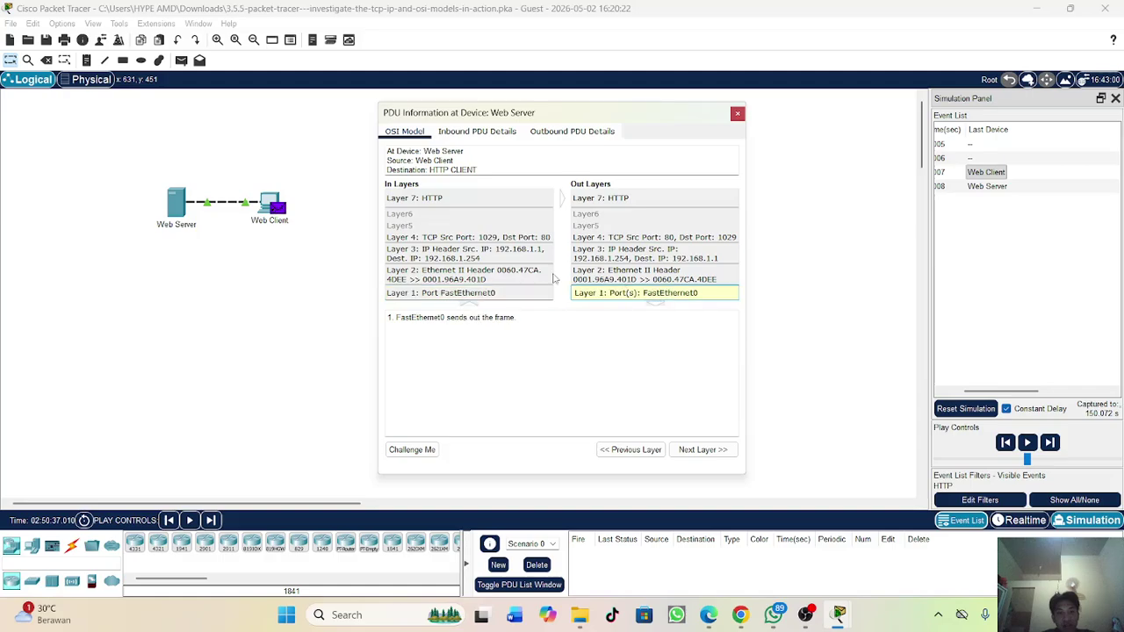
click(493, 263)
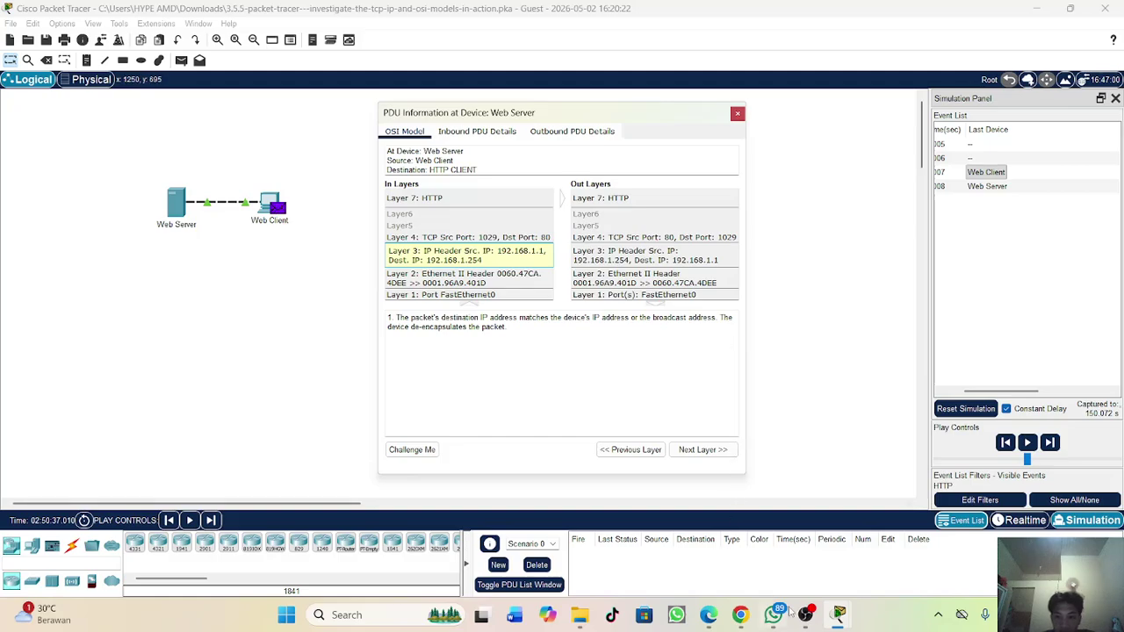
Step: Read steps i and j of the PT Activity instructions and display the Web Server PDU's inbound details
mouse_move(837, 592)
click(870, 537)
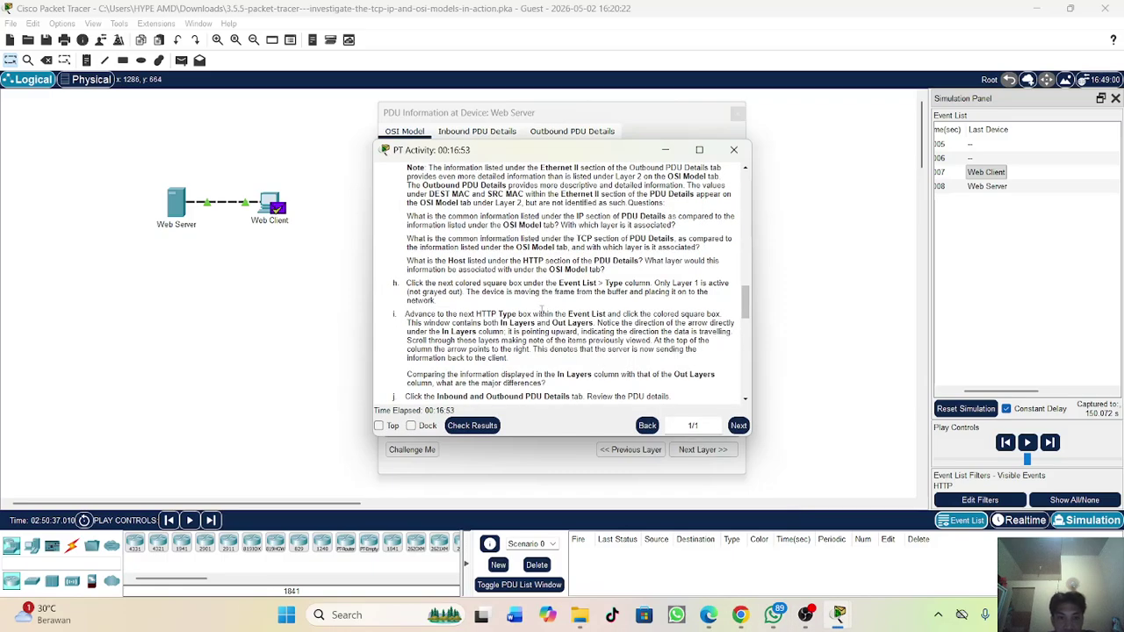
scroll(562, 351, down, 3)
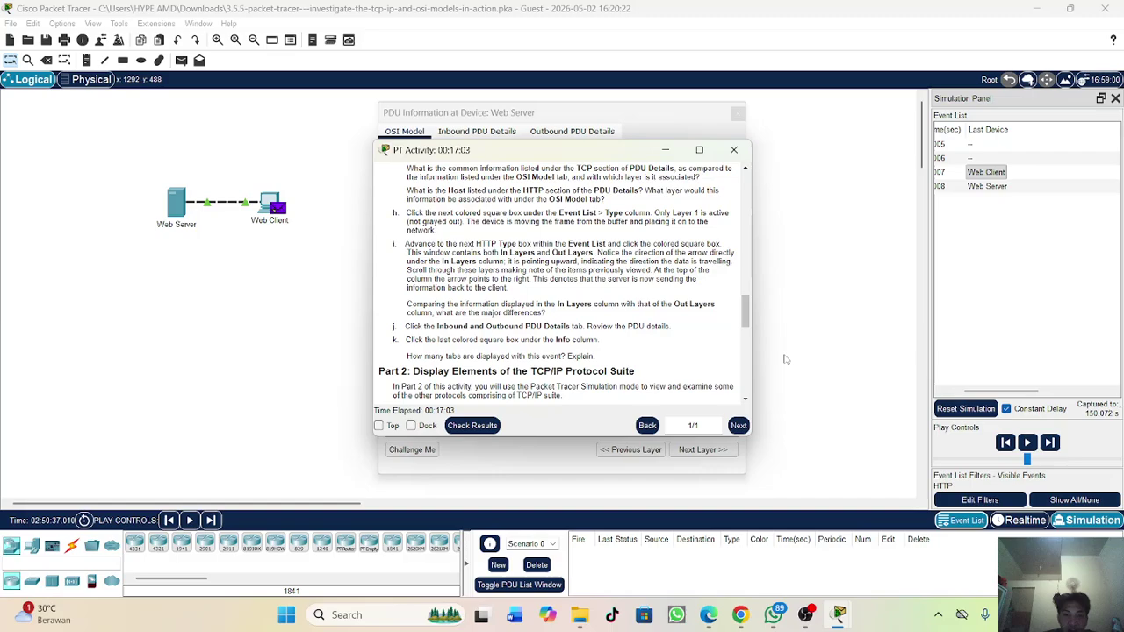
click(562, 113)
click(493, 137)
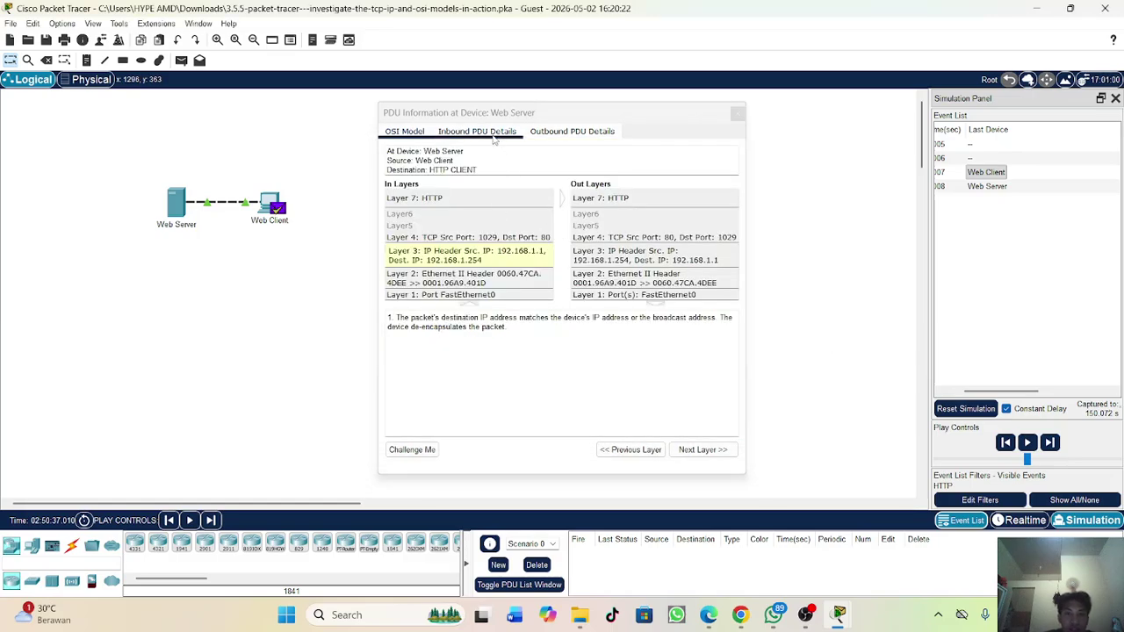
click(483, 136)
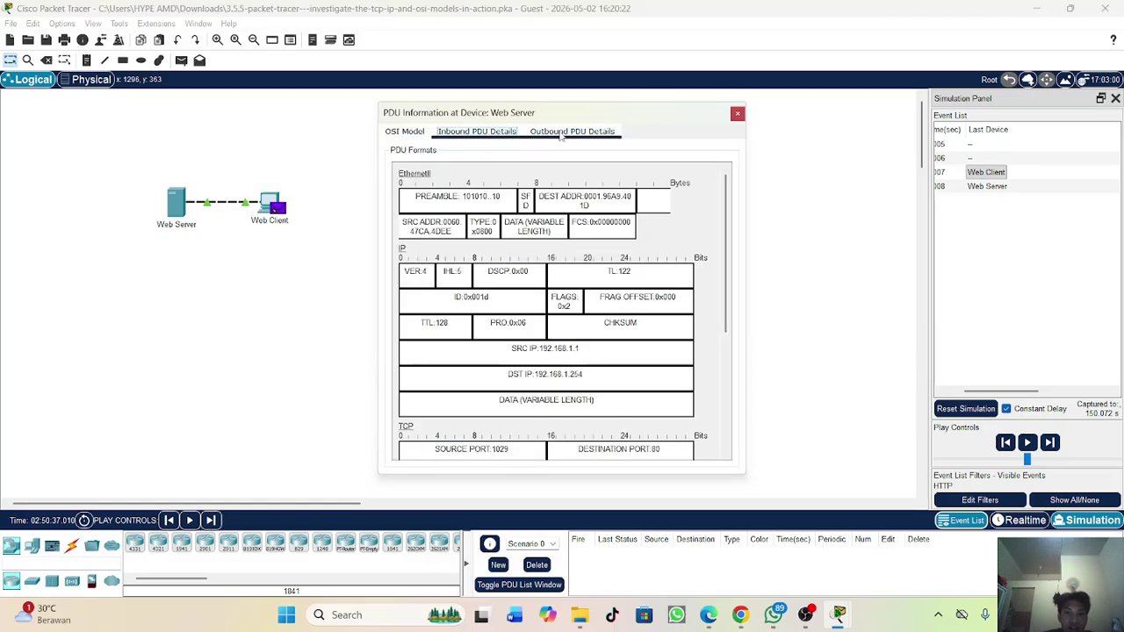
Step: Review the Web Server's inbound and outbound PDU formats, checking the inbound source and destination IP fields
click(562, 136)
click(498, 134)
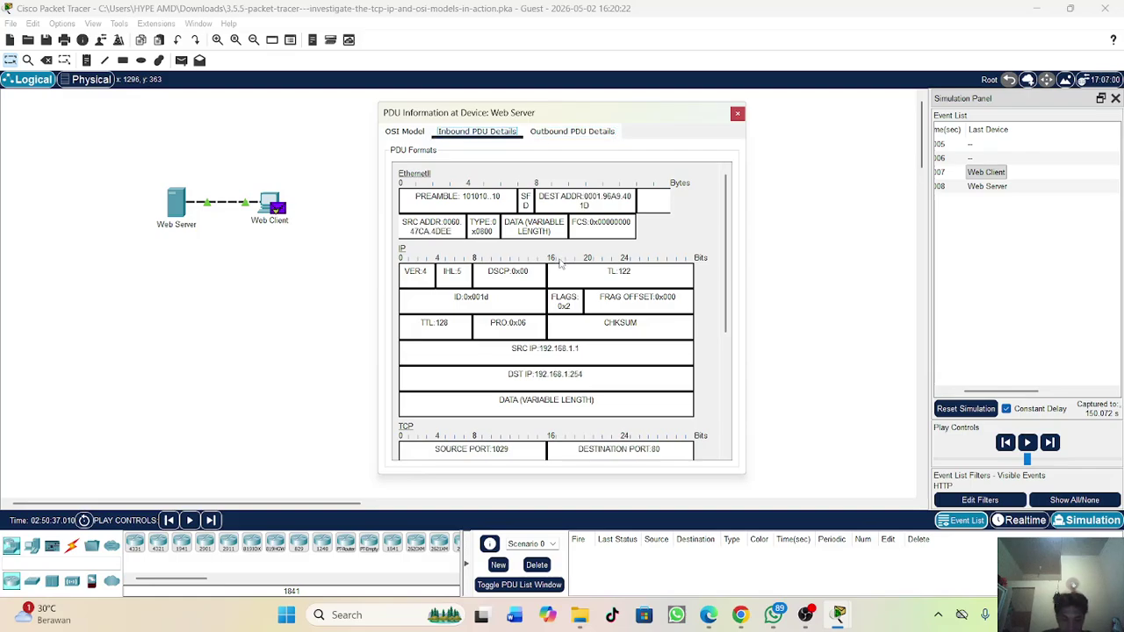
scroll(559, 267, down, 5)
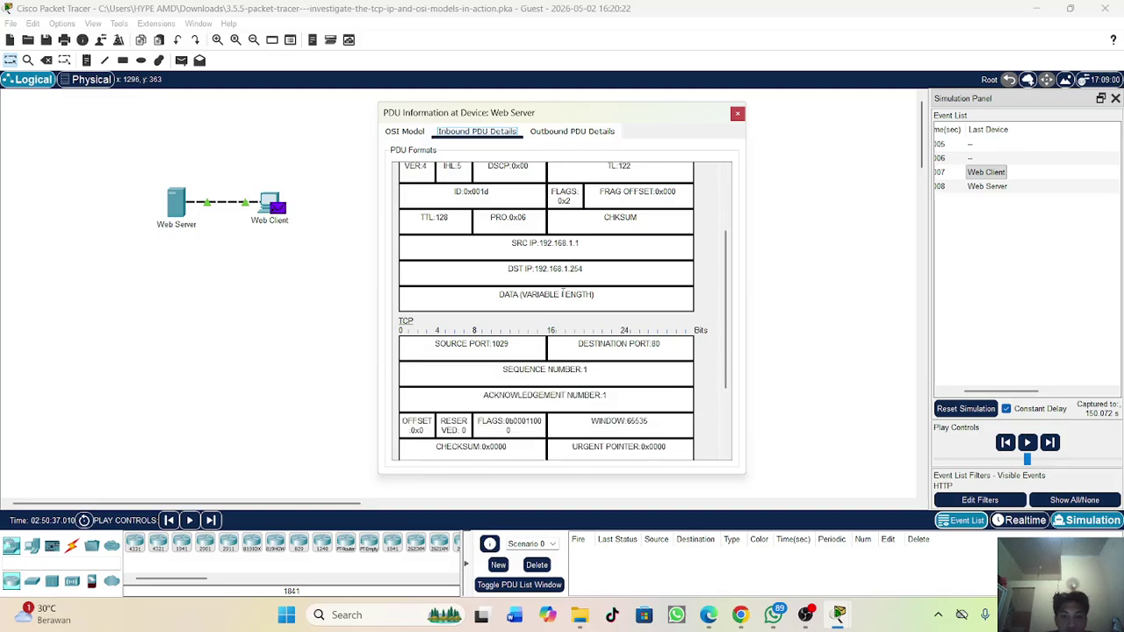
click(575, 132)
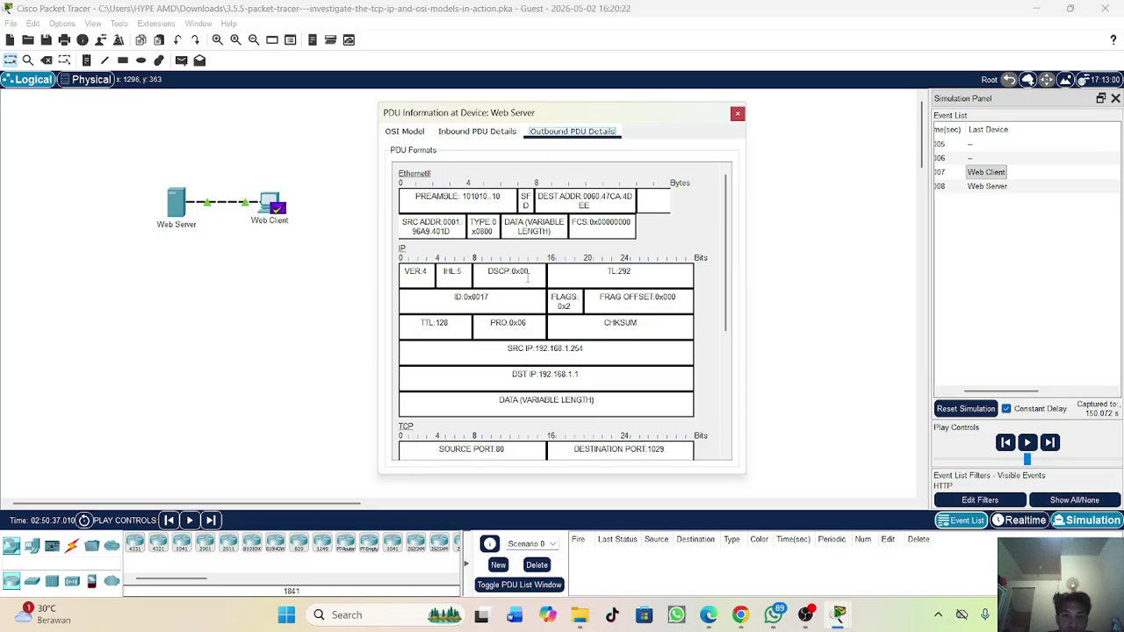
scroll(528, 275, down, 2)
click(477, 131)
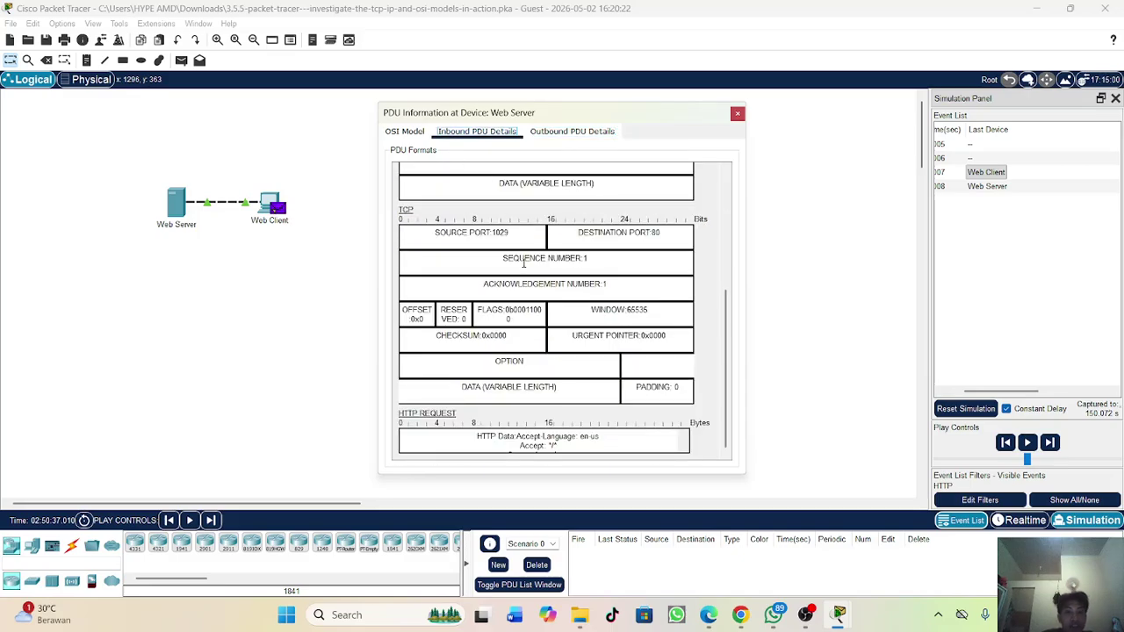
scroll(524, 262, up, 5)
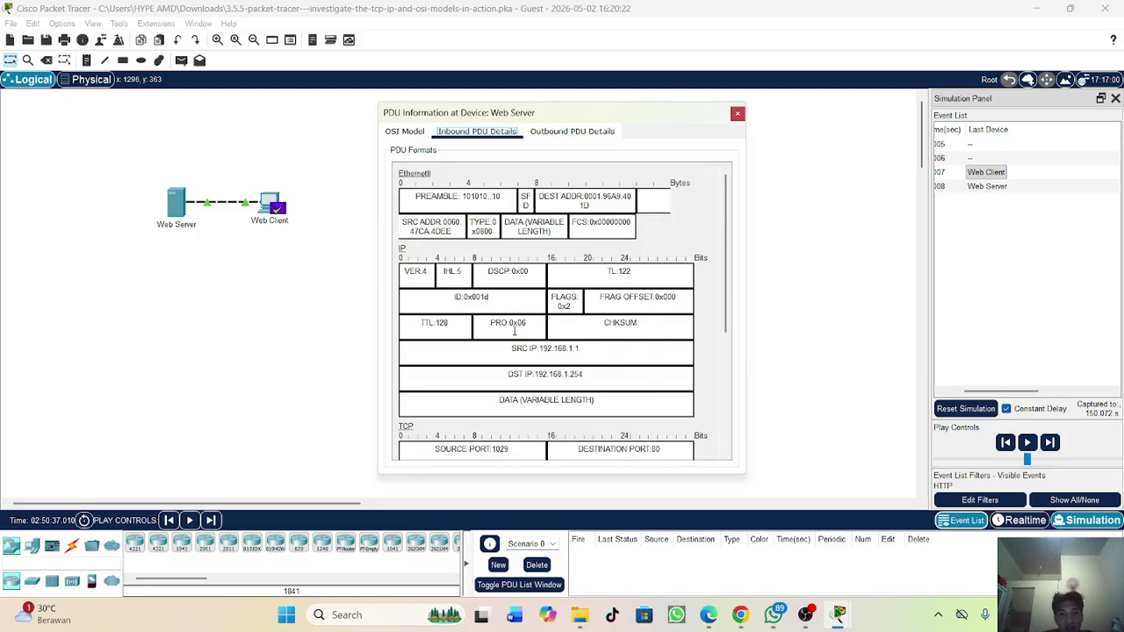
drag(528, 349, 581, 349)
click(514, 378)
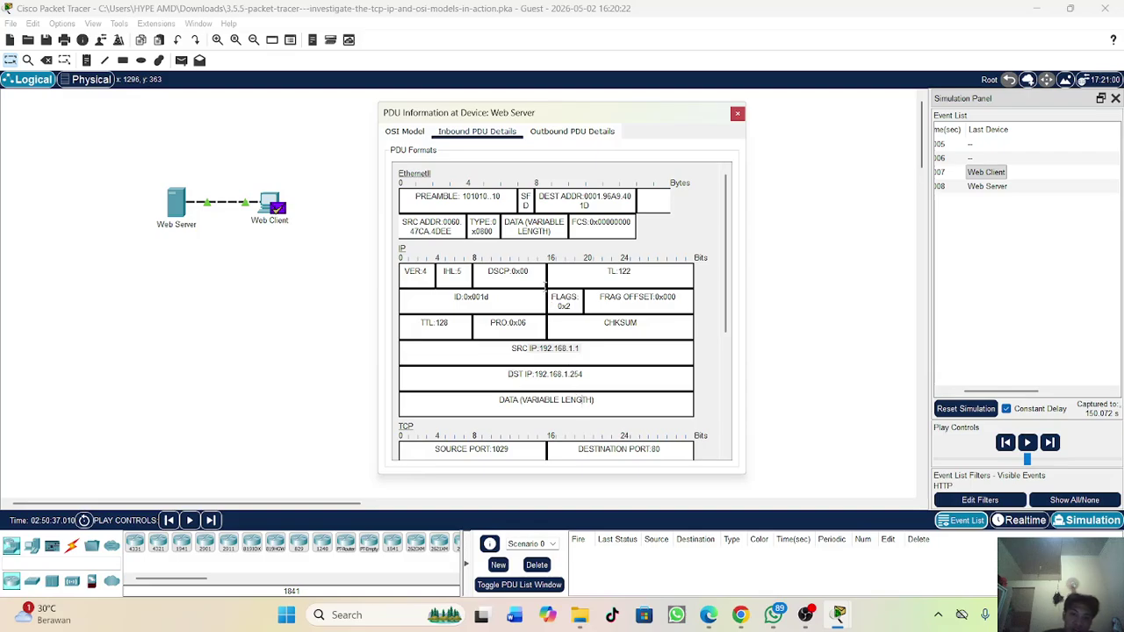
Step: Examine the IP and TCP fields of the Web Server's outbound PDU against its OSI Model view and inbound details
click(593, 137)
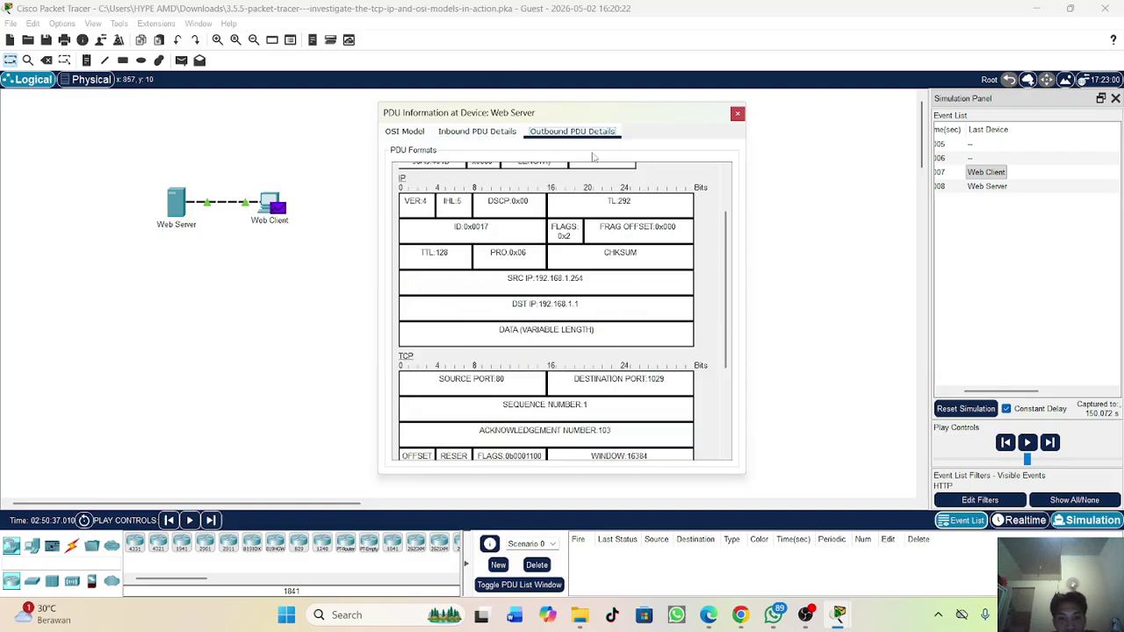
scroll(589, 278, down, 4)
scroll(589, 275, up, 3)
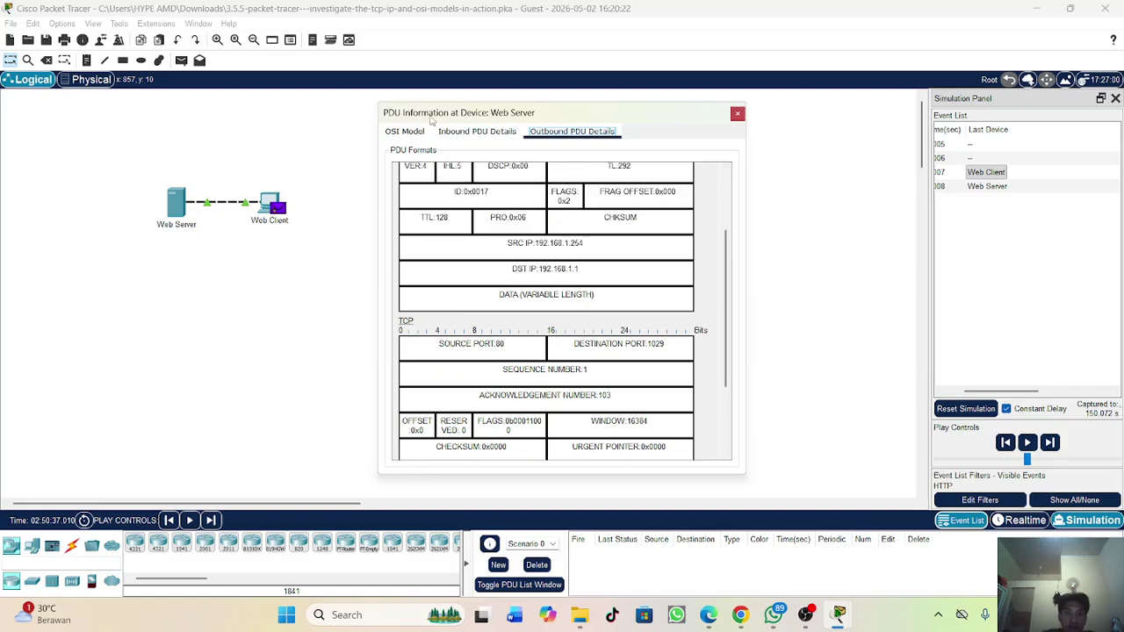
click(407, 133)
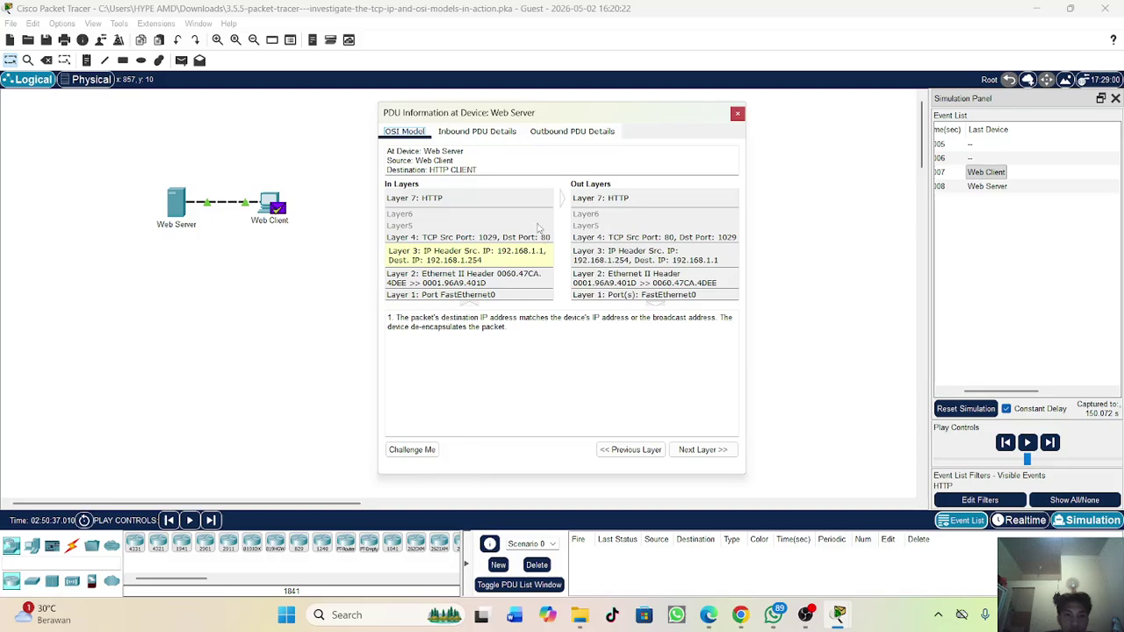
click(471, 134)
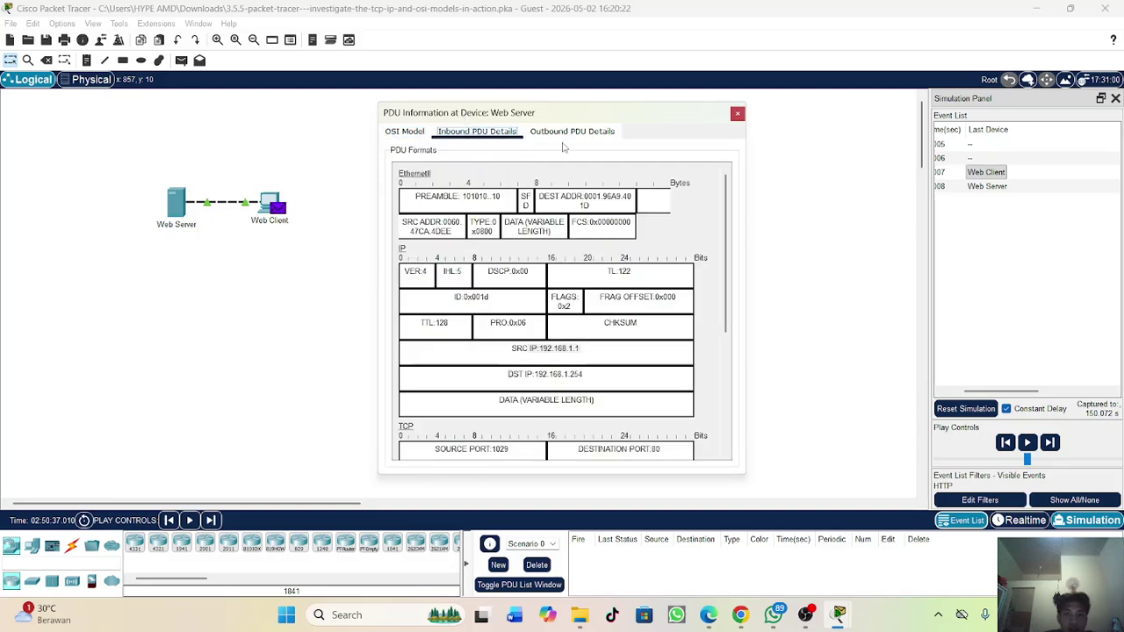
click(572, 130)
scroll(563, 300, down, 5)
scroll(588, 356, up, 5)
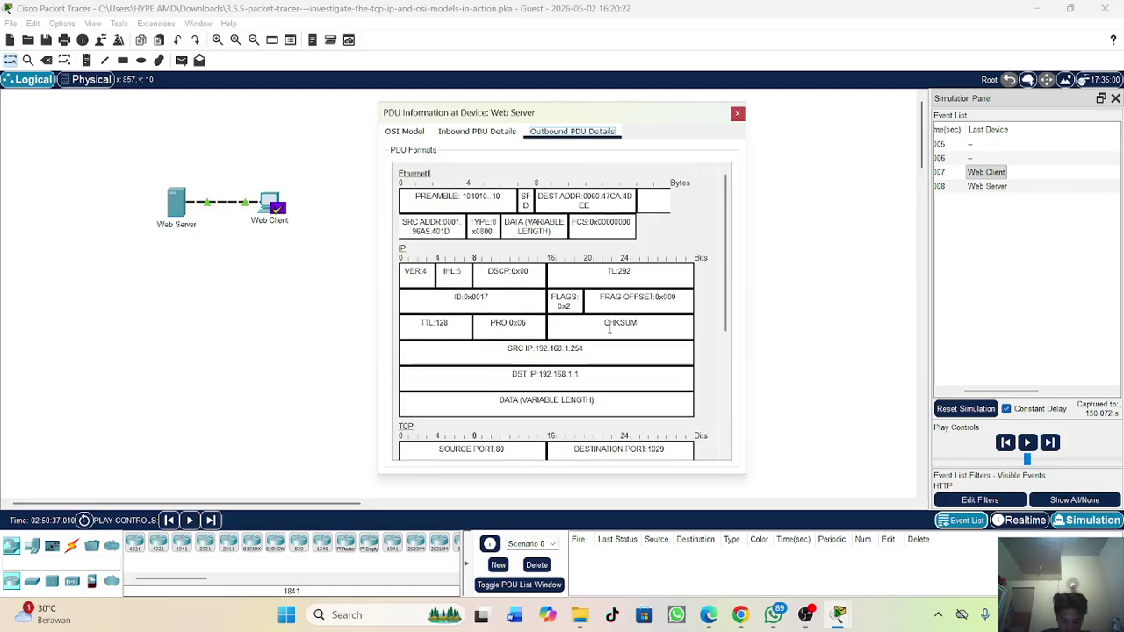
Step: Read step k of the PT Activity instructions and open the PDU information of the last HTTP event in the Event List
mouse_move(841, 615)
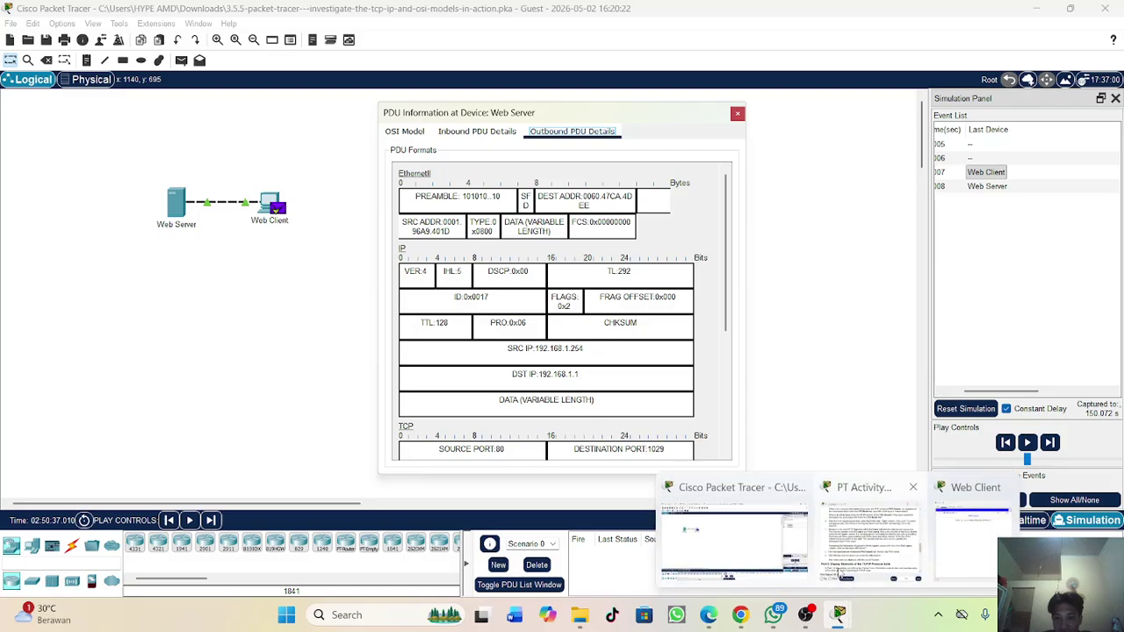
click(874, 535)
scroll(557, 373, down, 1)
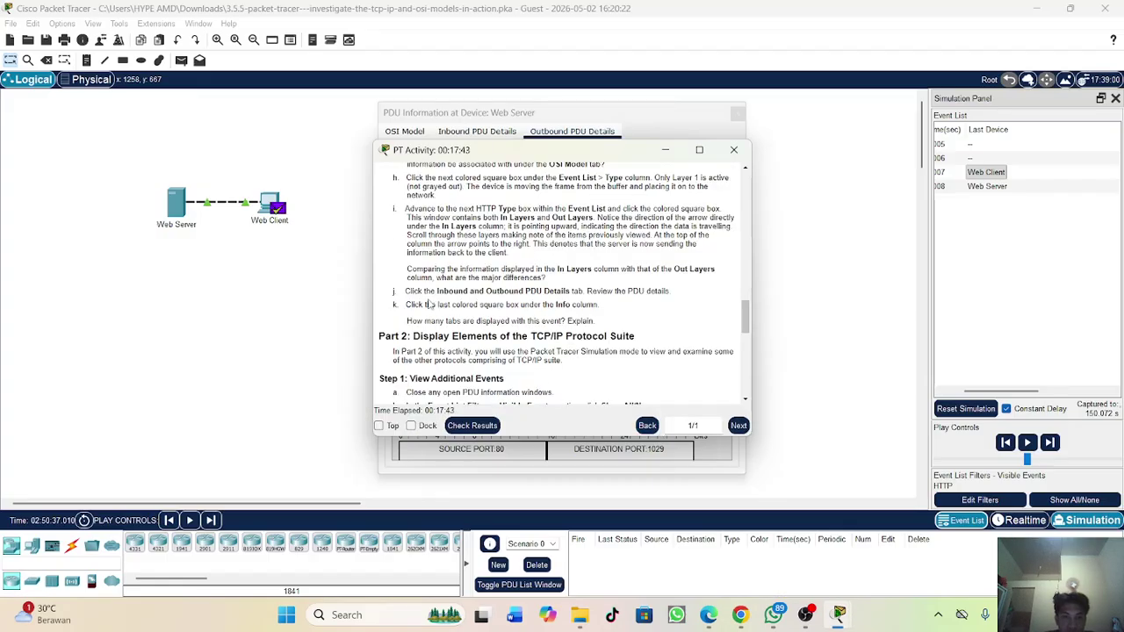
drag(424, 305, 605, 305)
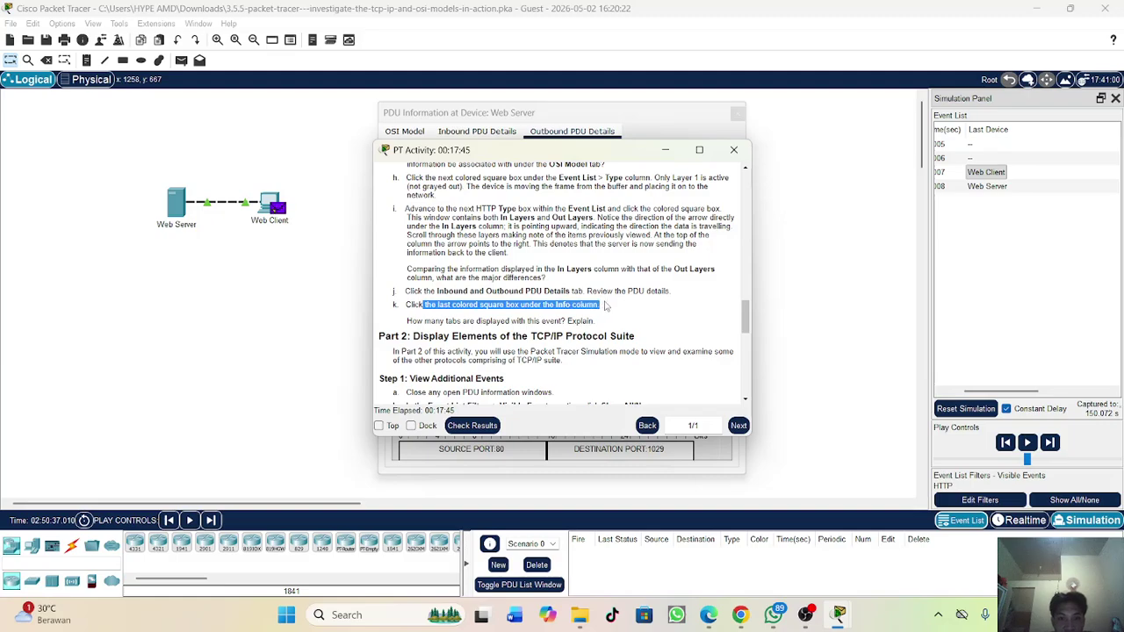
click(617, 320)
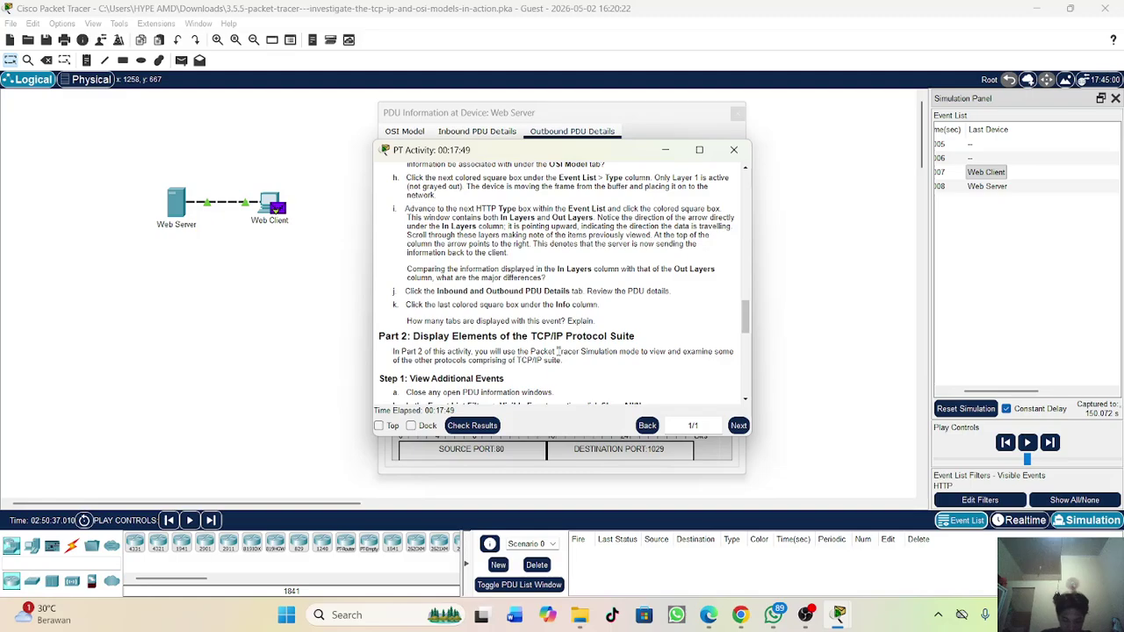
click(995, 195)
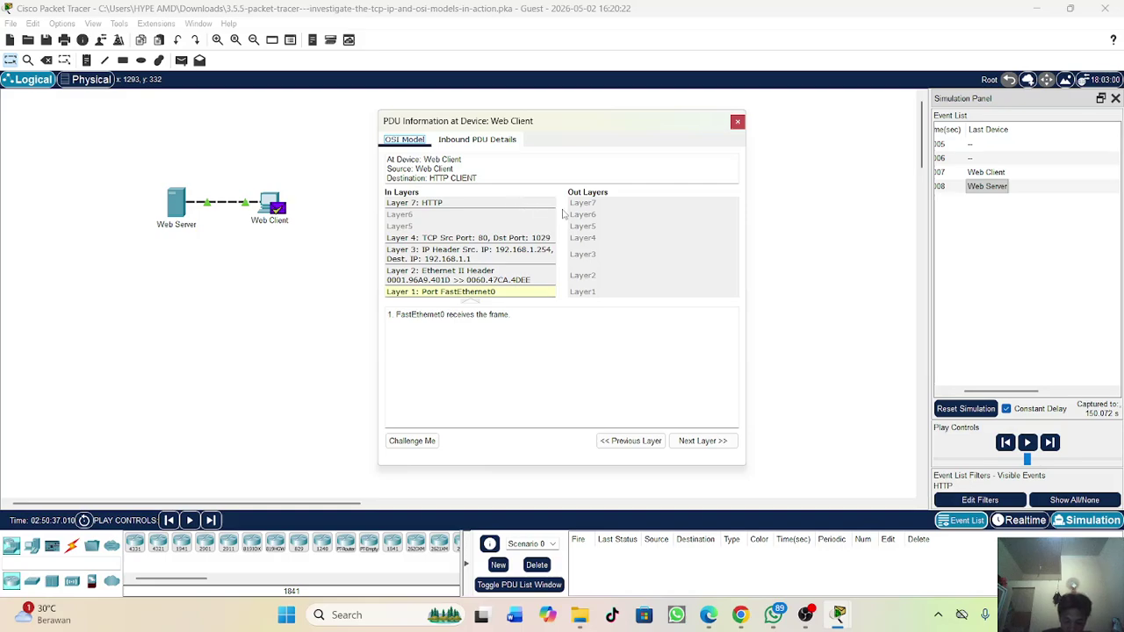
Step: Check the Inbound PDU Details and OSI Model views available for the Web Client PDU
click(460, 141)
click(421, 142)
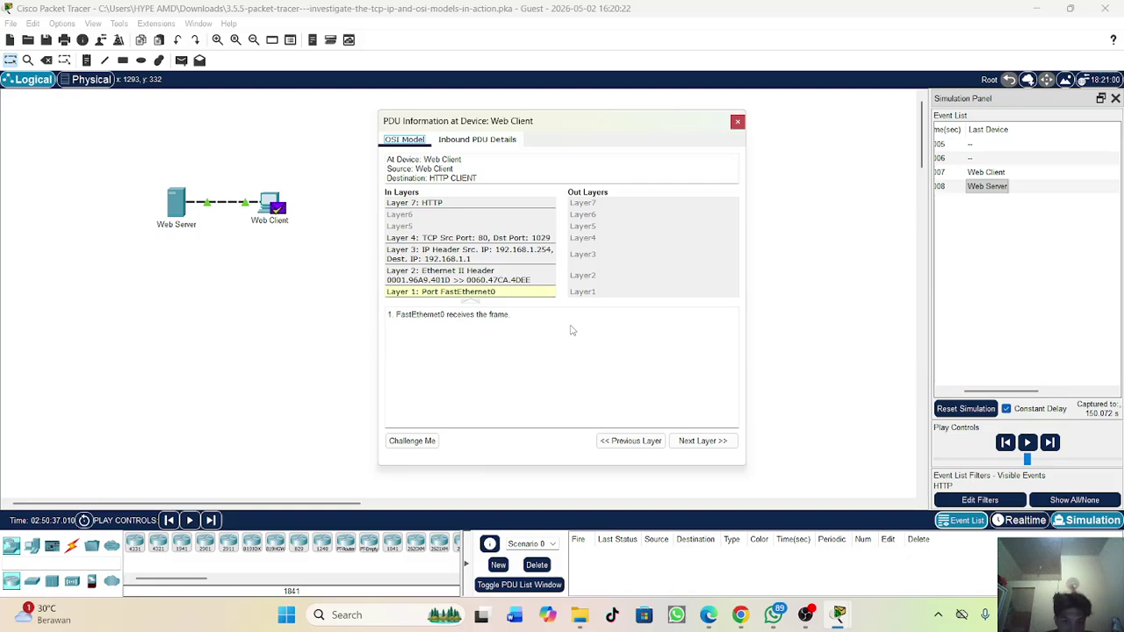
click(561, 366)
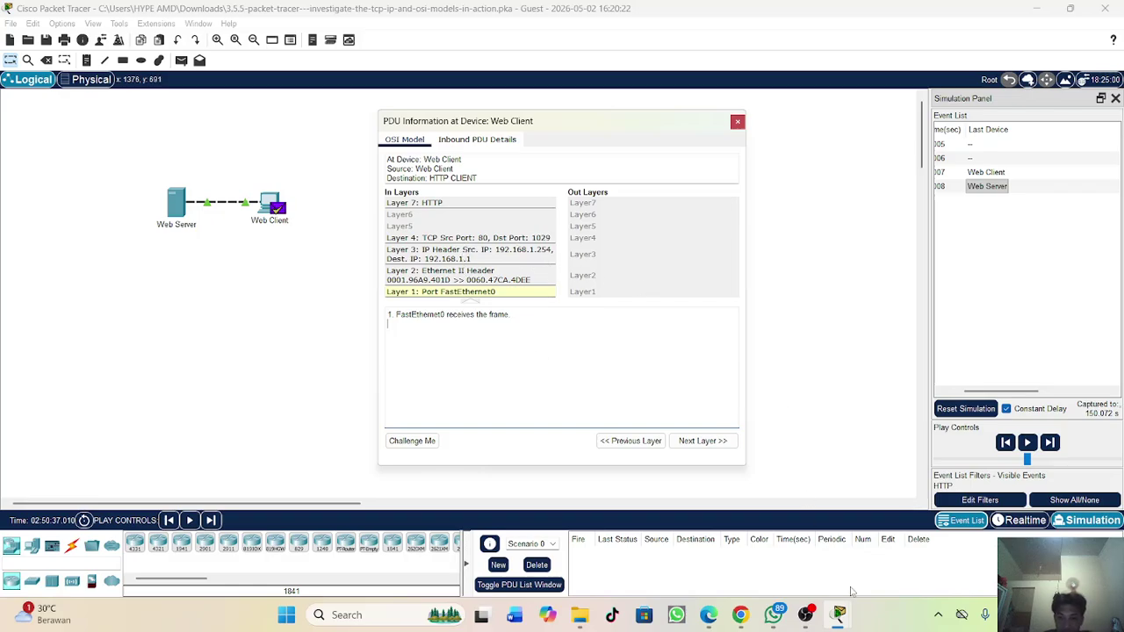
Step: Read the Part 2 introduction and the Step 1 instructions on viewing additional events in the PT Activity window
mouse_move(843, 619)
click(853, 518)
scroll(562, 290, down, 5)
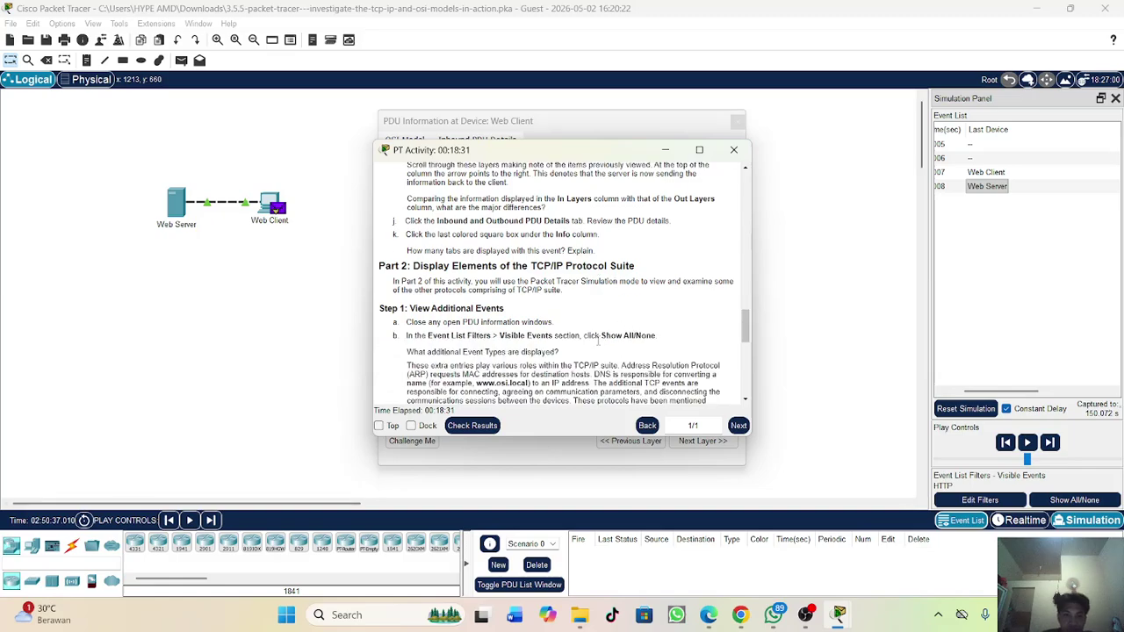
scroll(479, 241, up, 1)
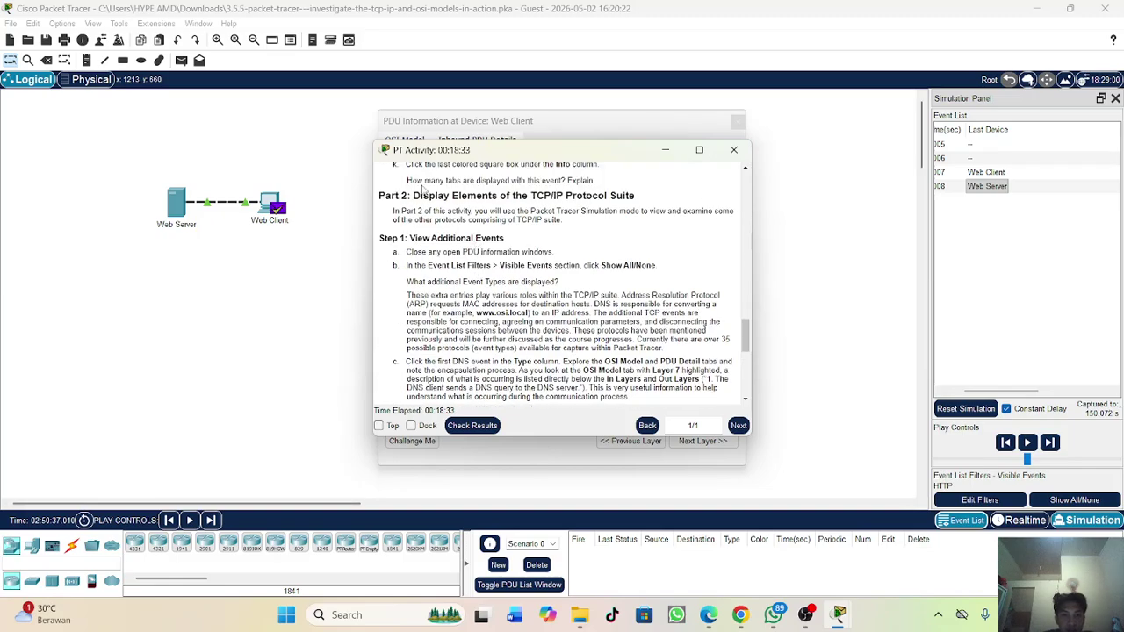
drag(424, 191, 670, 211)
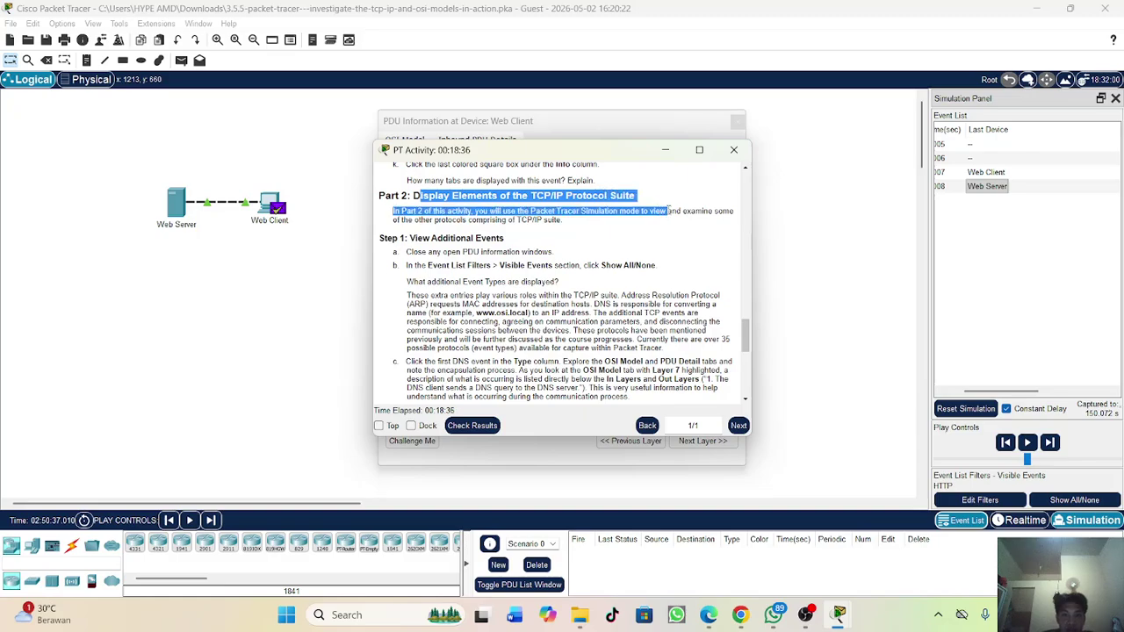
click(686, 255)
click(835, 346)
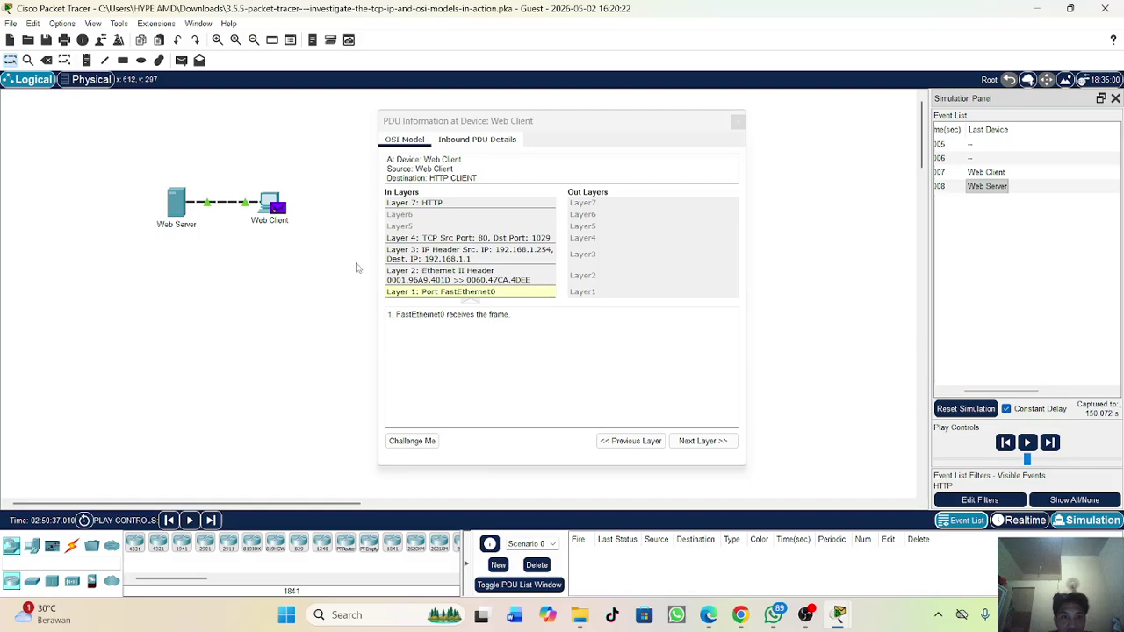
Step: Close the Web Client's PDU information window and reopen it from the envelope on the Web Client in the topology
click(737, 121)
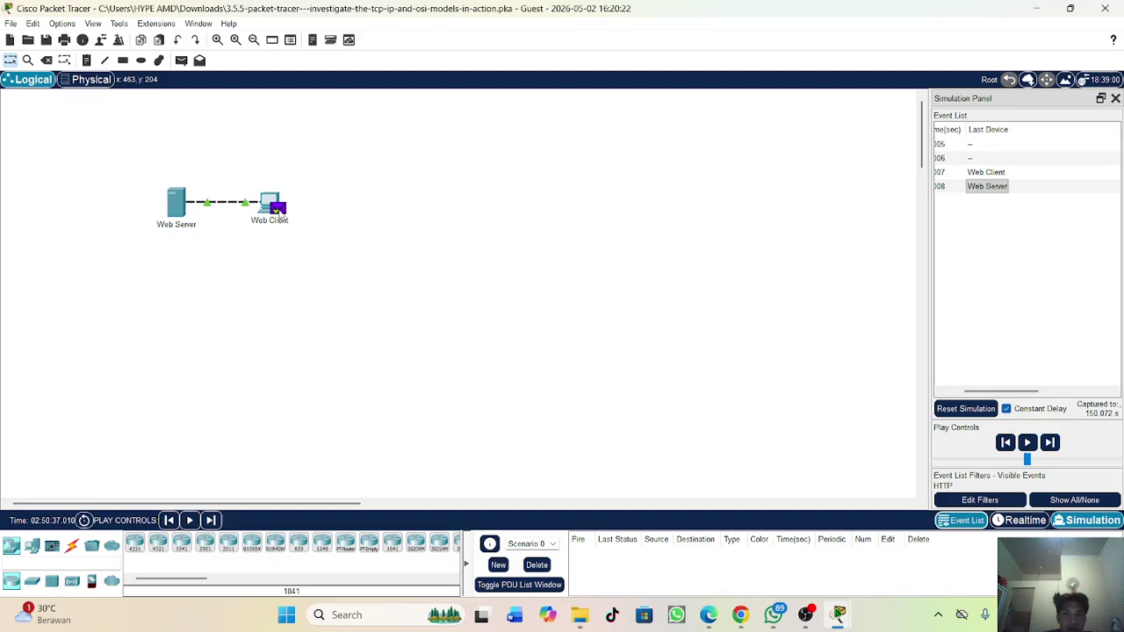
click(277, 211)
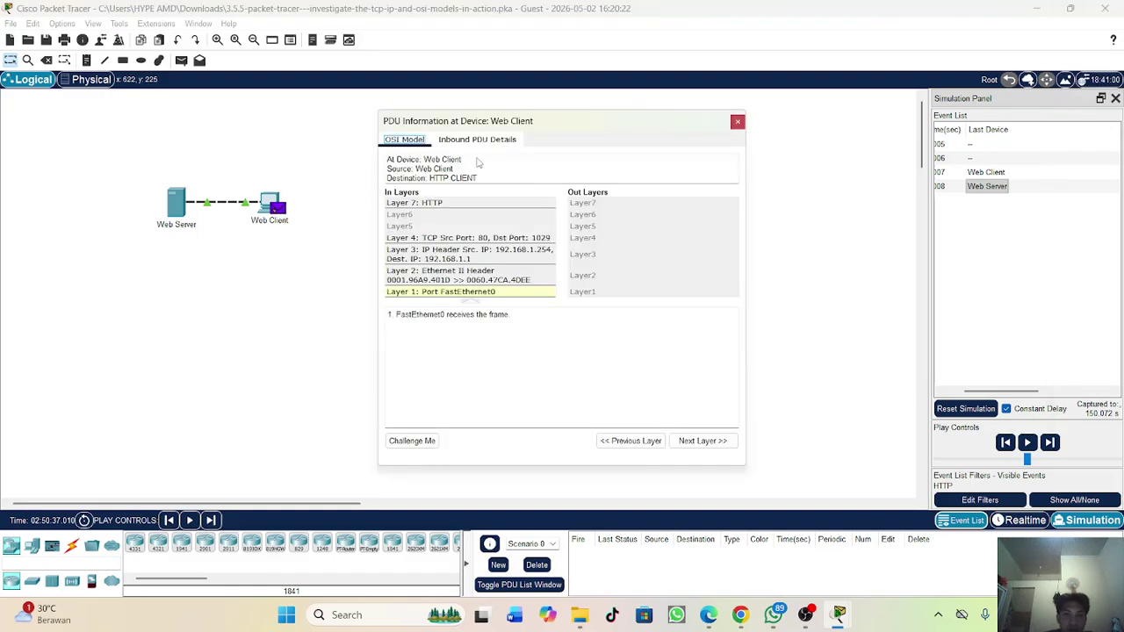
click(270, 220)
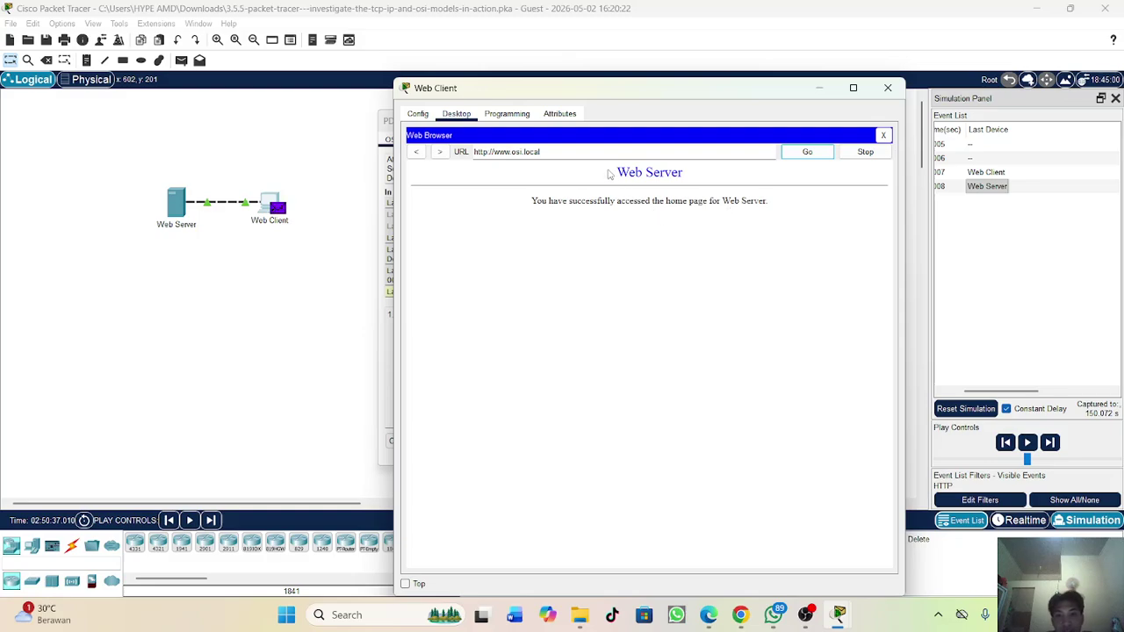
drag(613, 174, 747, 289)
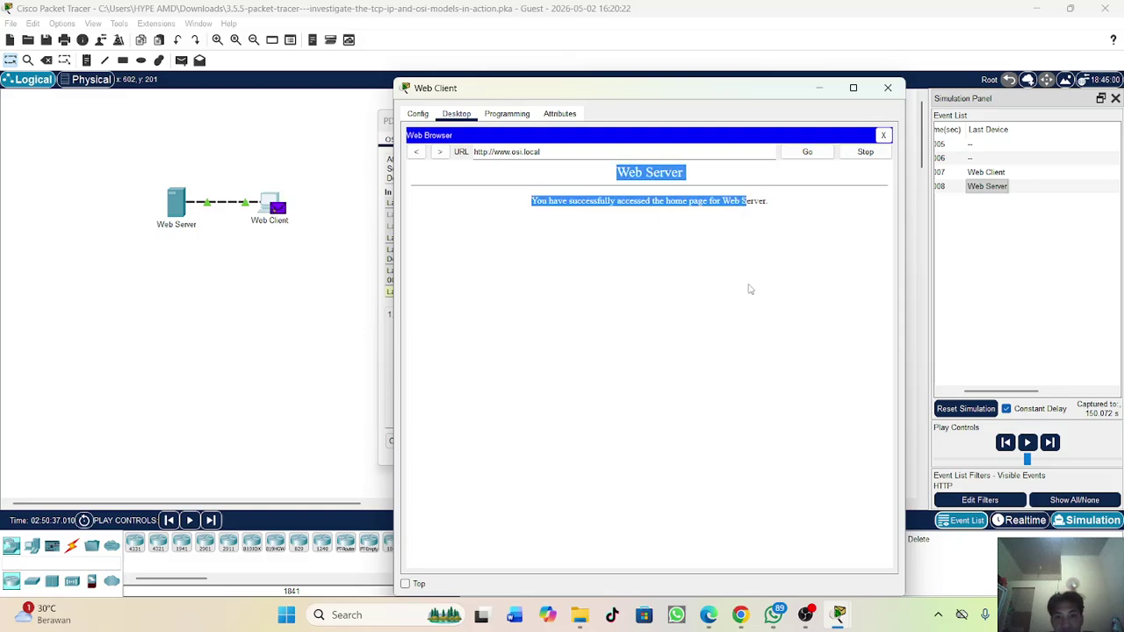
click(575, 226)
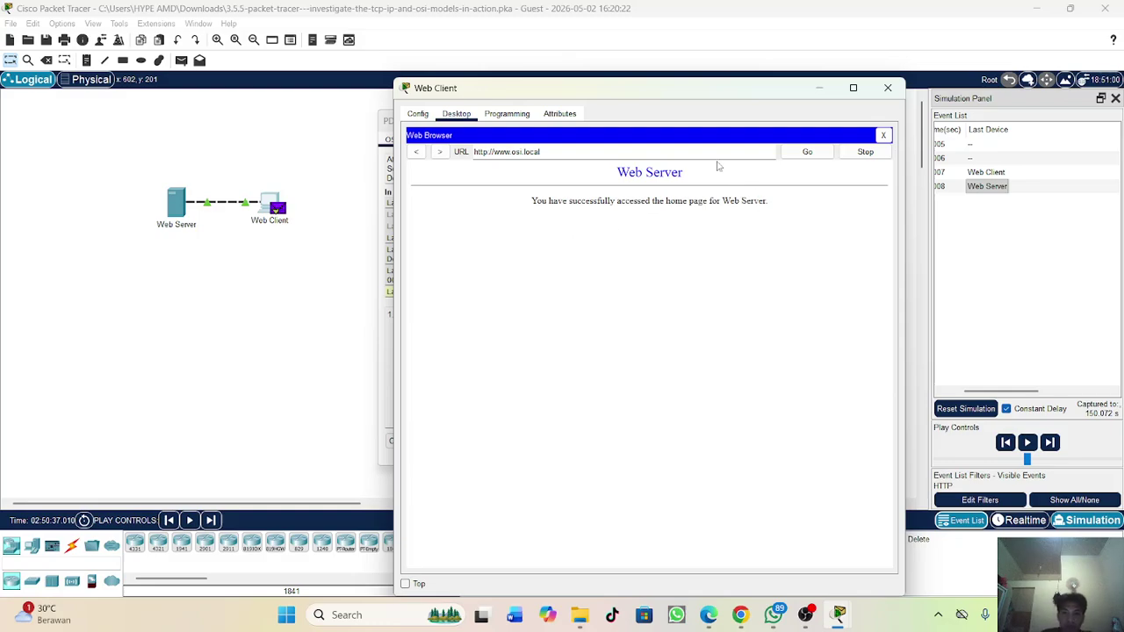
drag(716, 170, 813, 231)
click(800, 311)
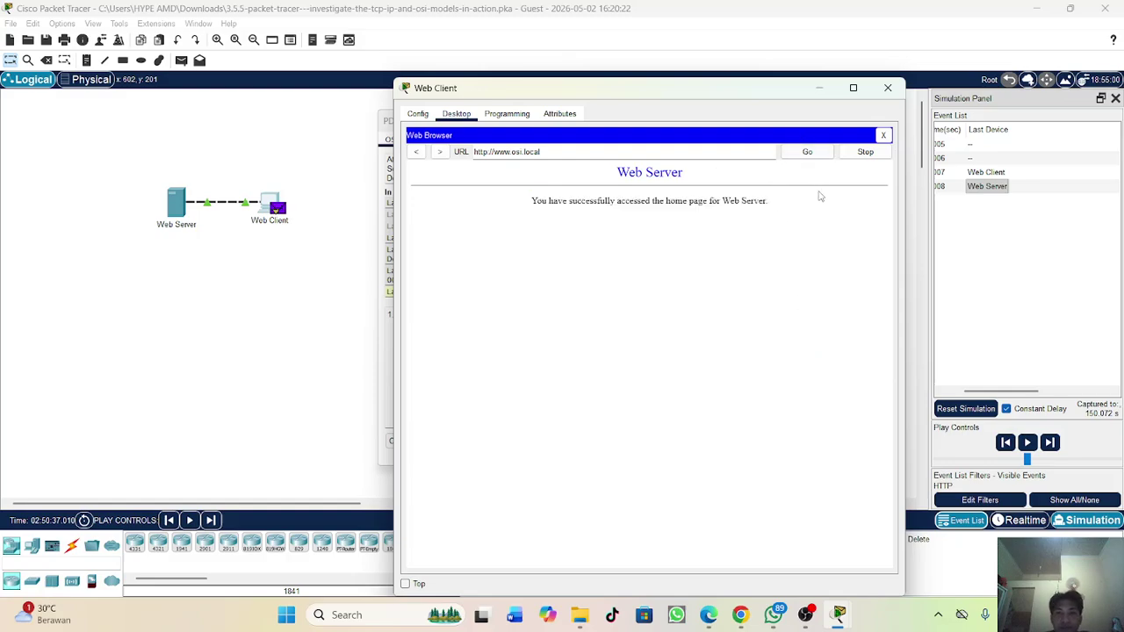
drag(559, 214, 762, 245)
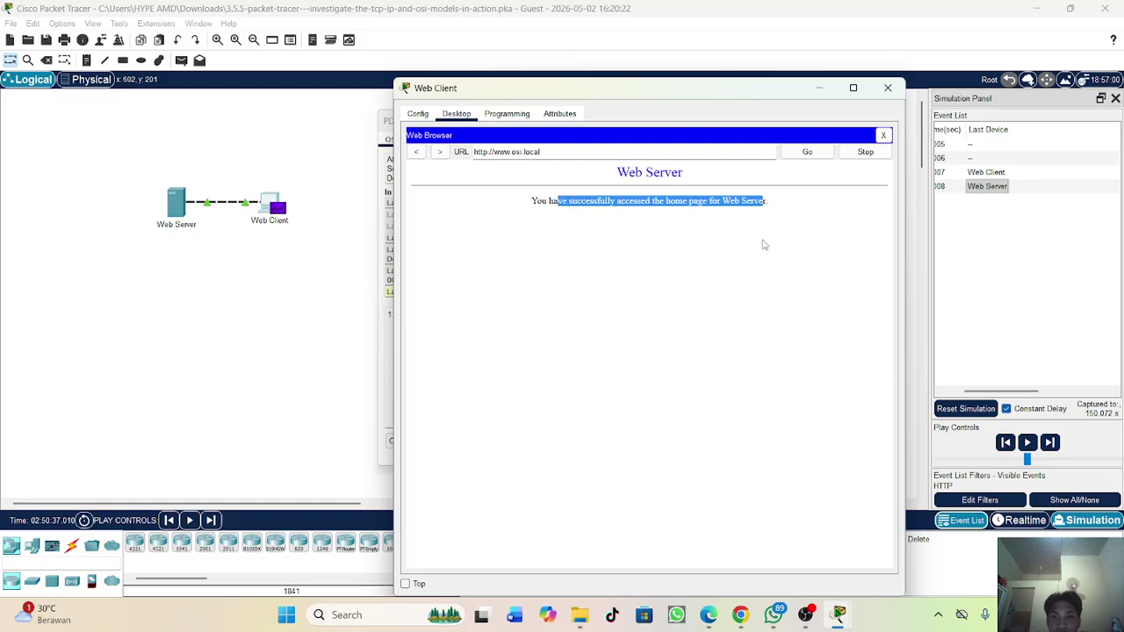
click(772, 287)
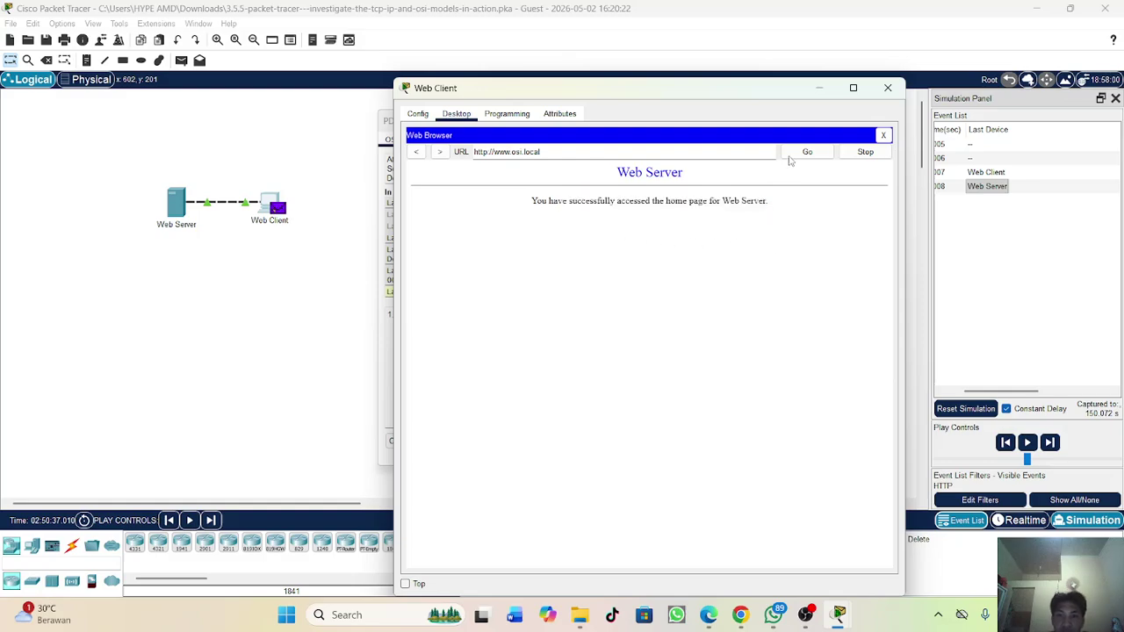
click(820, 89)
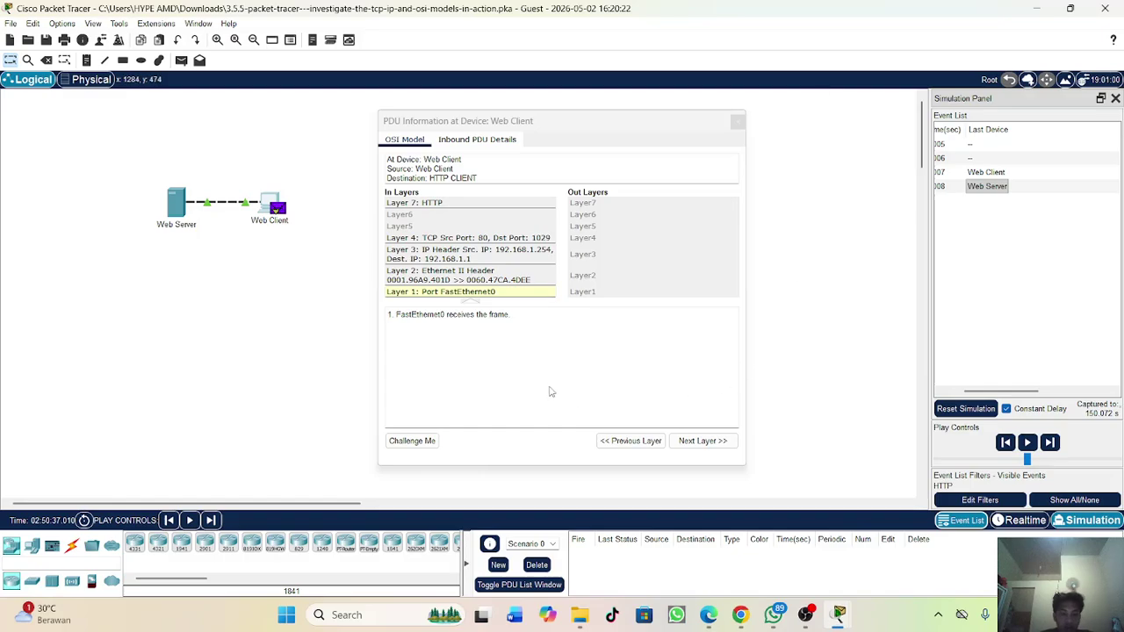
Step: Read Part 2 Step 1 and skim the remaining PT Activity instructions through the Challenge Questions, then close the instructions
mouse_move(805, 616)
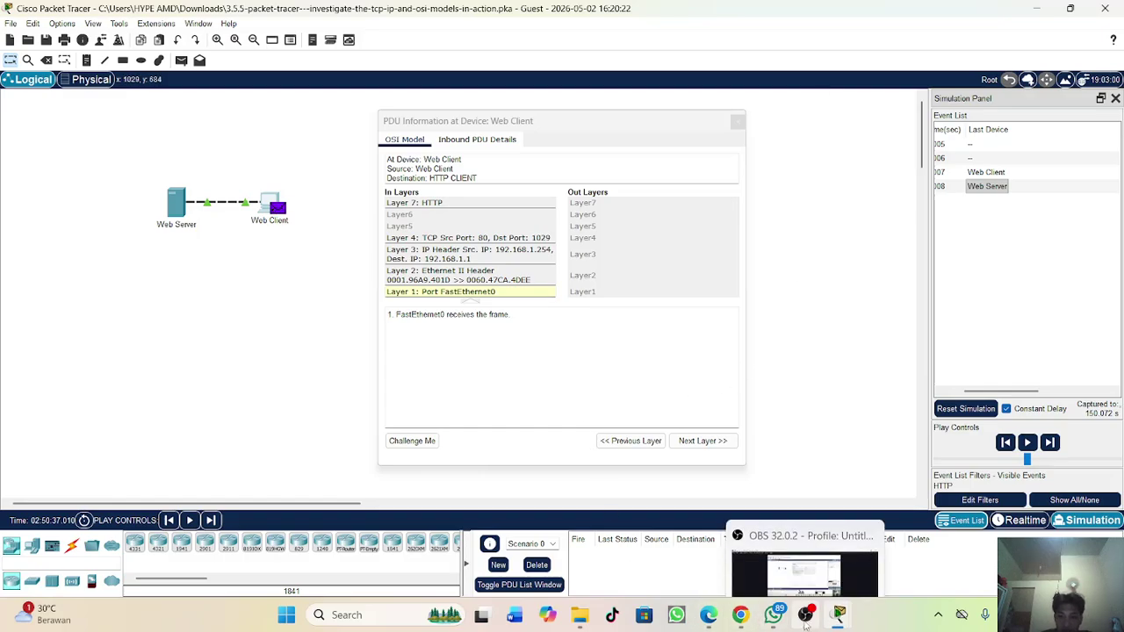
mouse_move(839, 616)
click(904, 530)
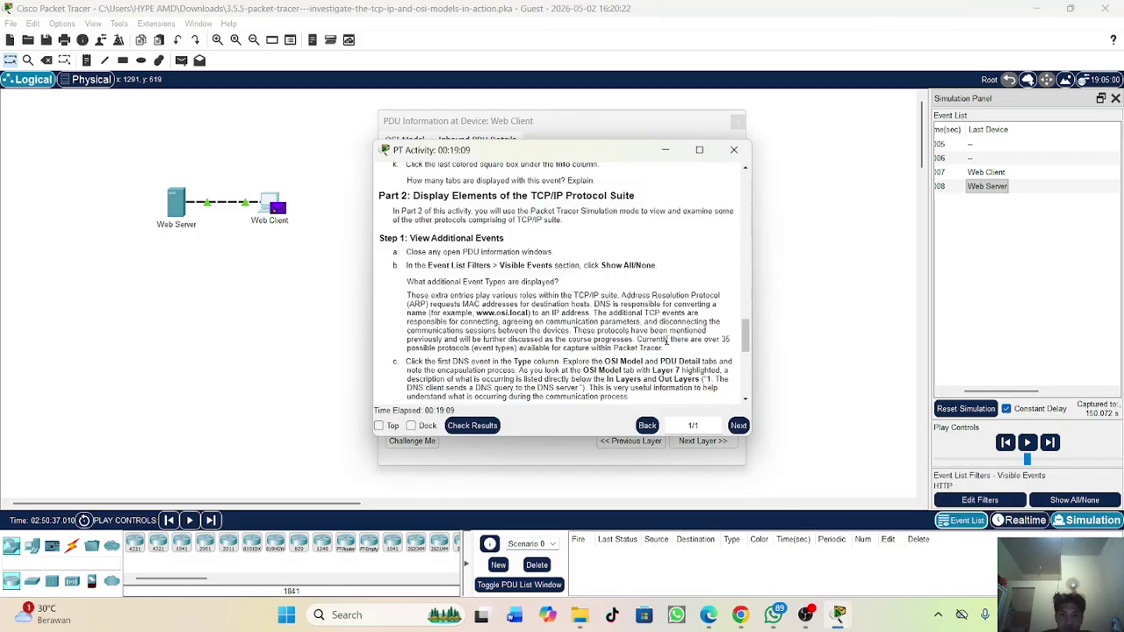
scroll(679, 355, down, 2)
scroll(675, 351, up, 2)
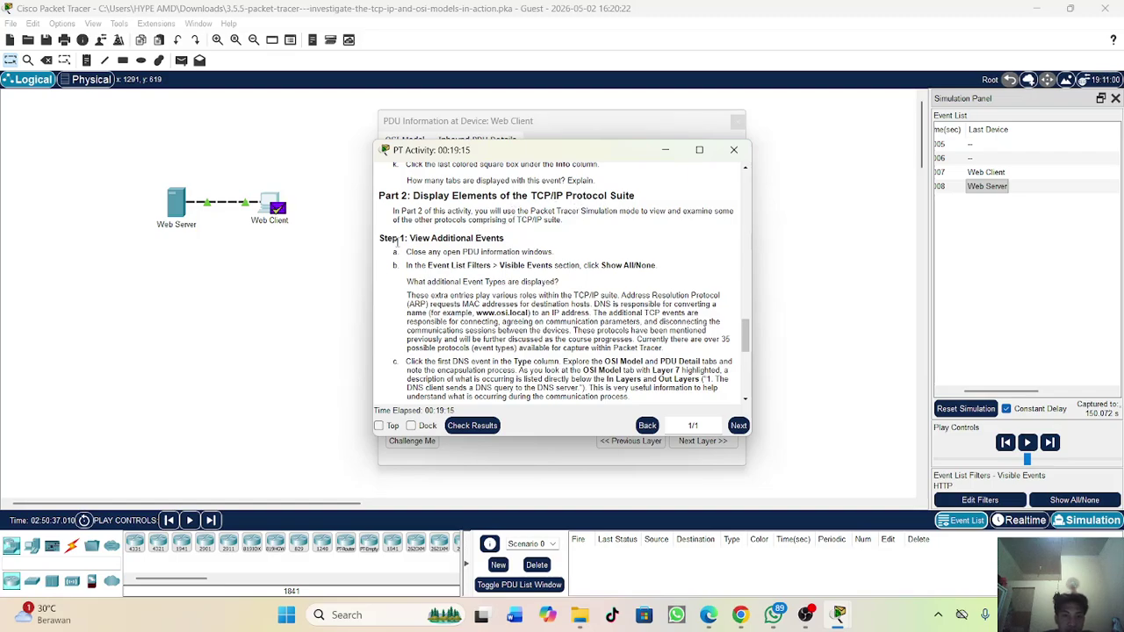
drag(379, 237, 520, 241)
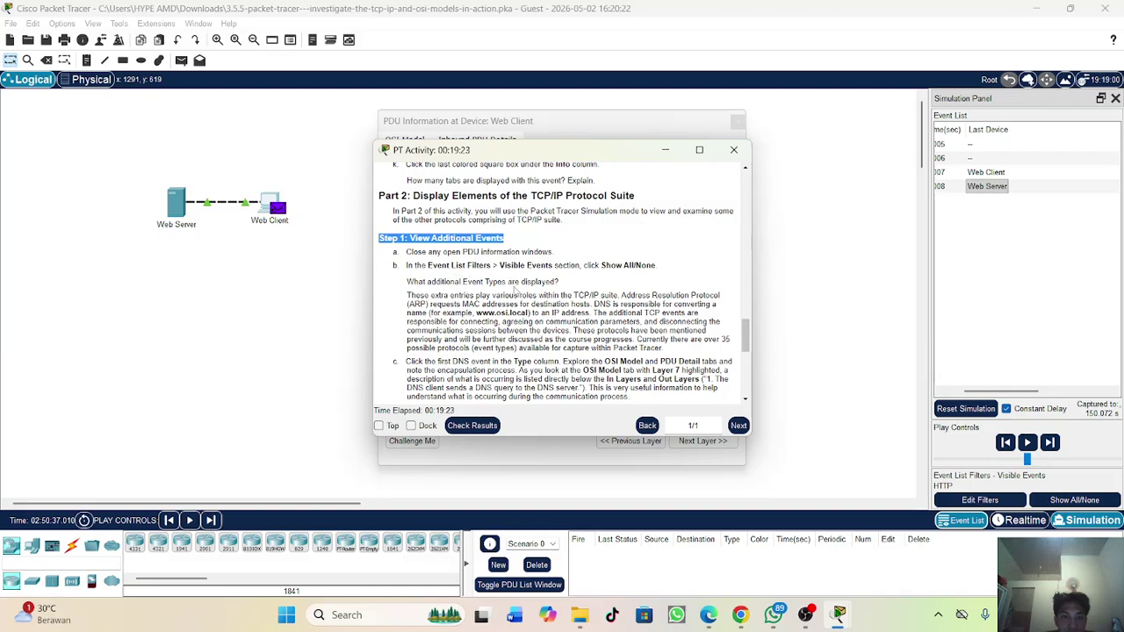
scroll(517, 293, down, 1)
scroll(514, 288, down, 7)
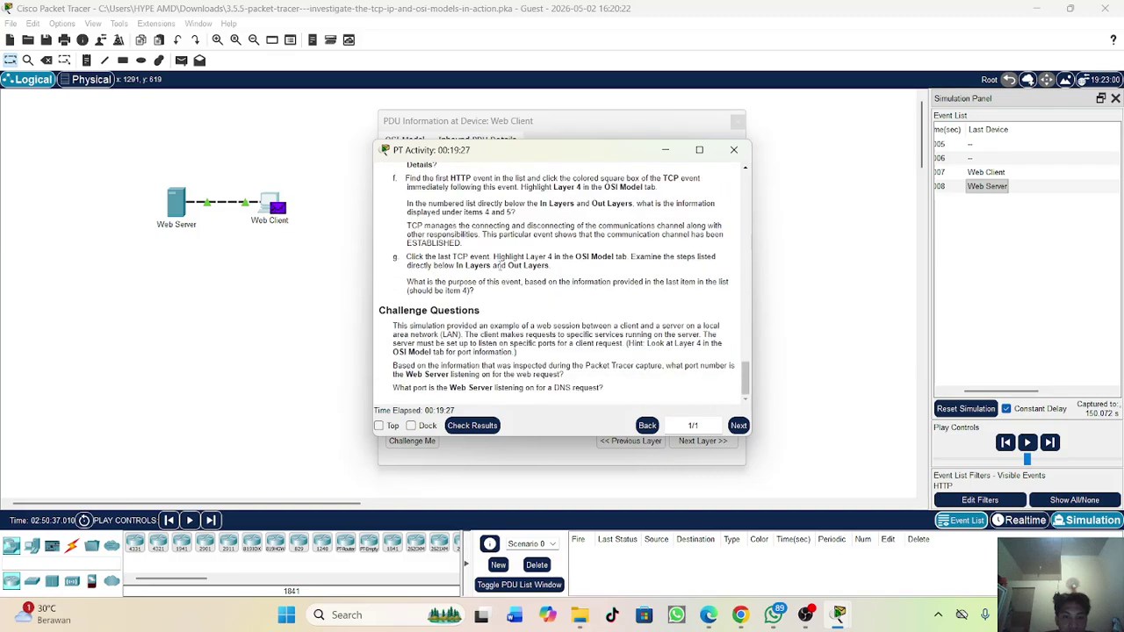
scroll(501, 264, up, 1)
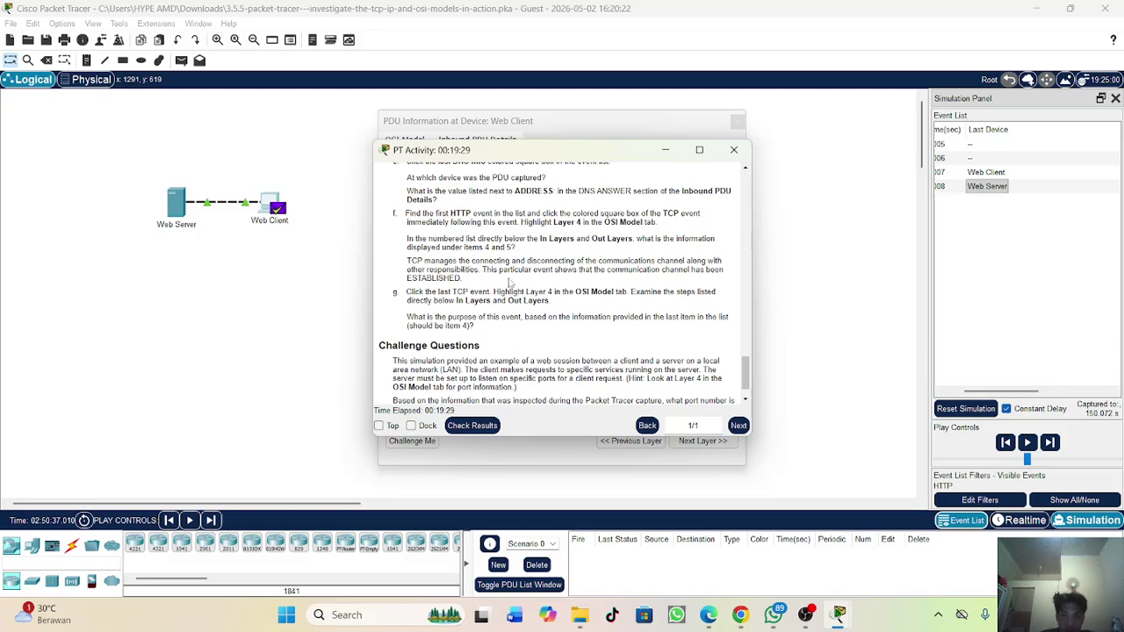
click(733, 150)
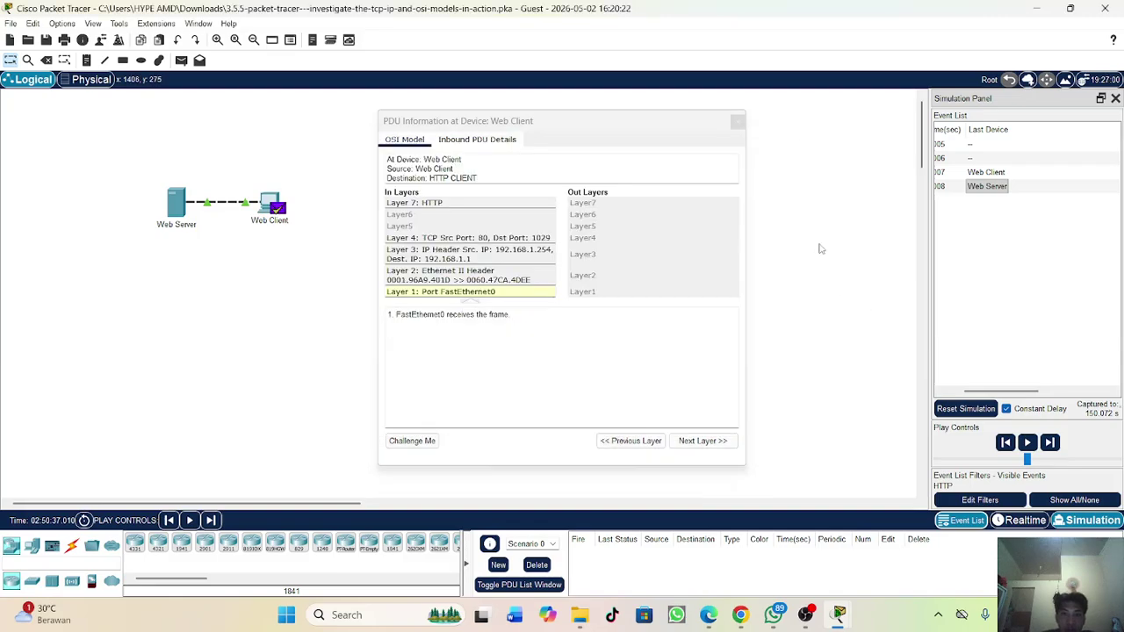
Step: Close the Web Client's PDU information and set the Event List Filters to show all event types
click(737, 121)
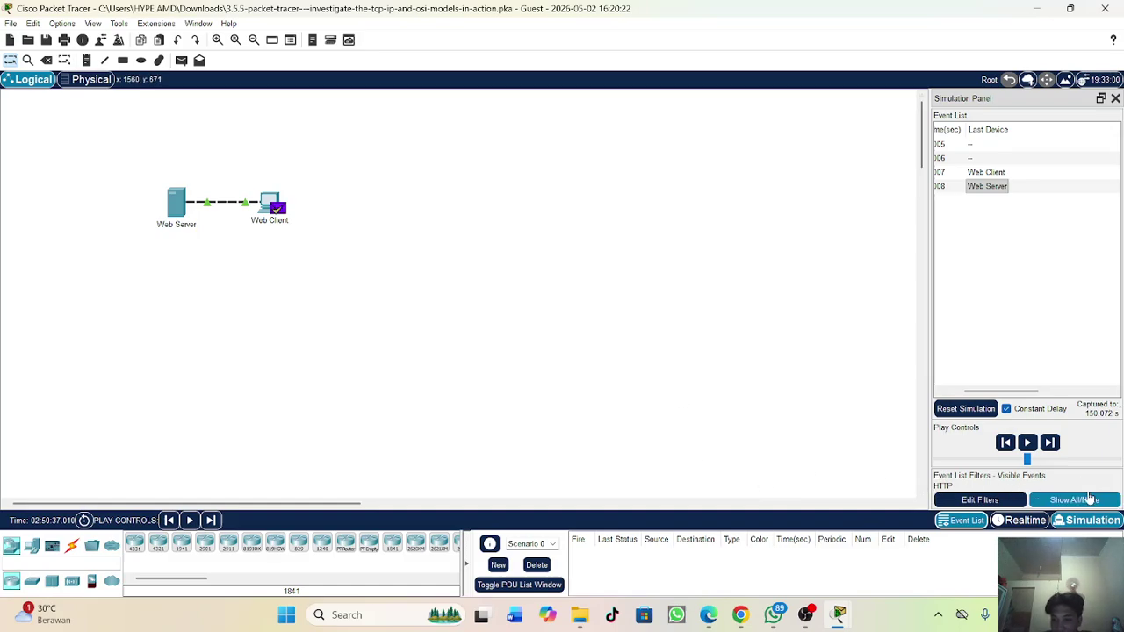
click(1090, 499)
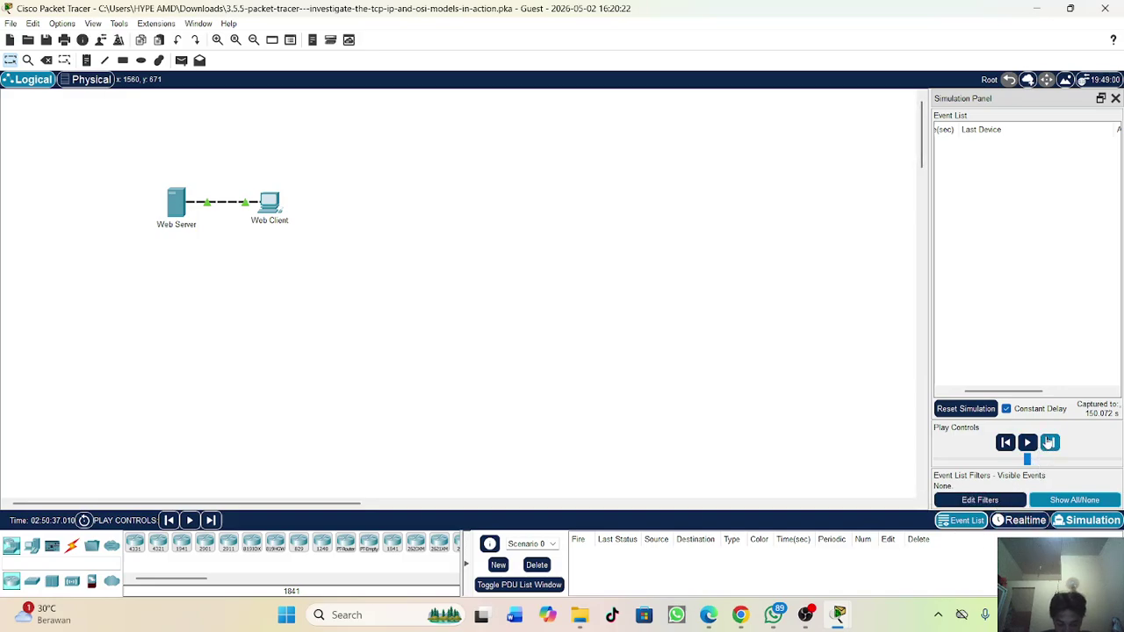
click(1082, 499)
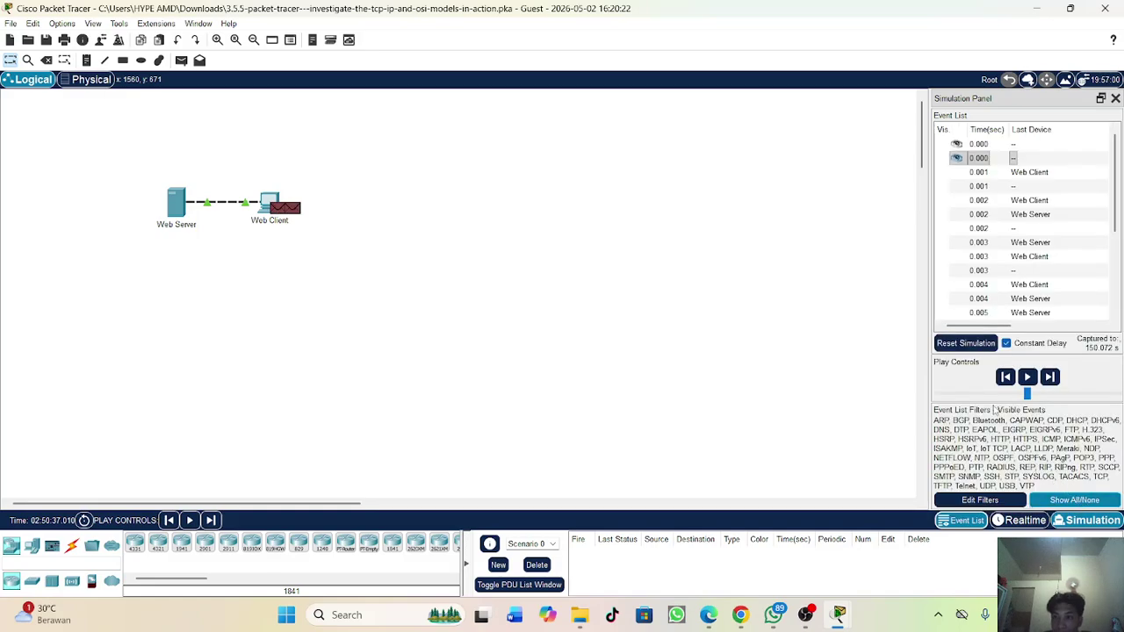
Step: Look through the expanded Event List for the additional events captured between the Web Client and Web Server
scroll(1033, 219, down, 3)
scroll(1032, 217, up, 3)
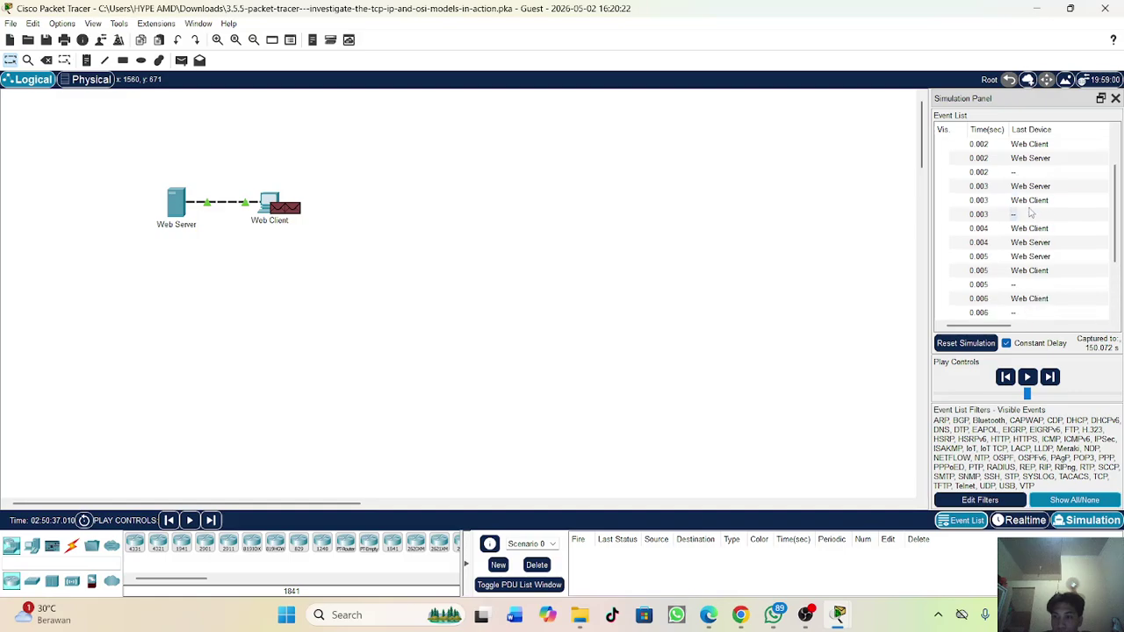
scroll(1023, 214, down, 3)
scroll(1018, 214, up, 3)
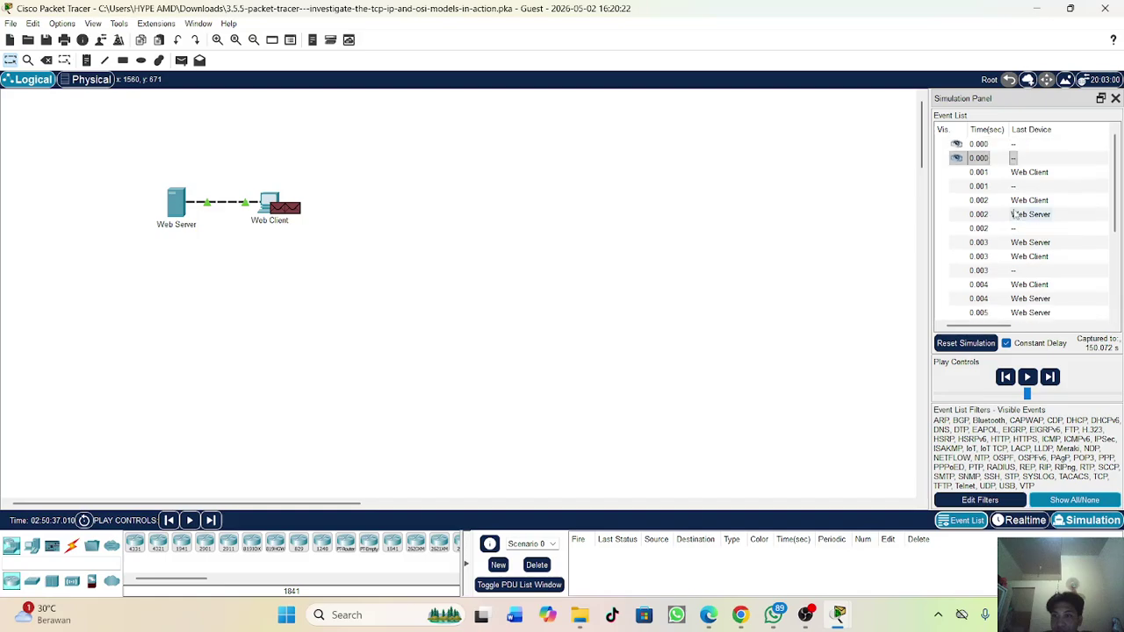
scroll(1018, 219, down, 3)
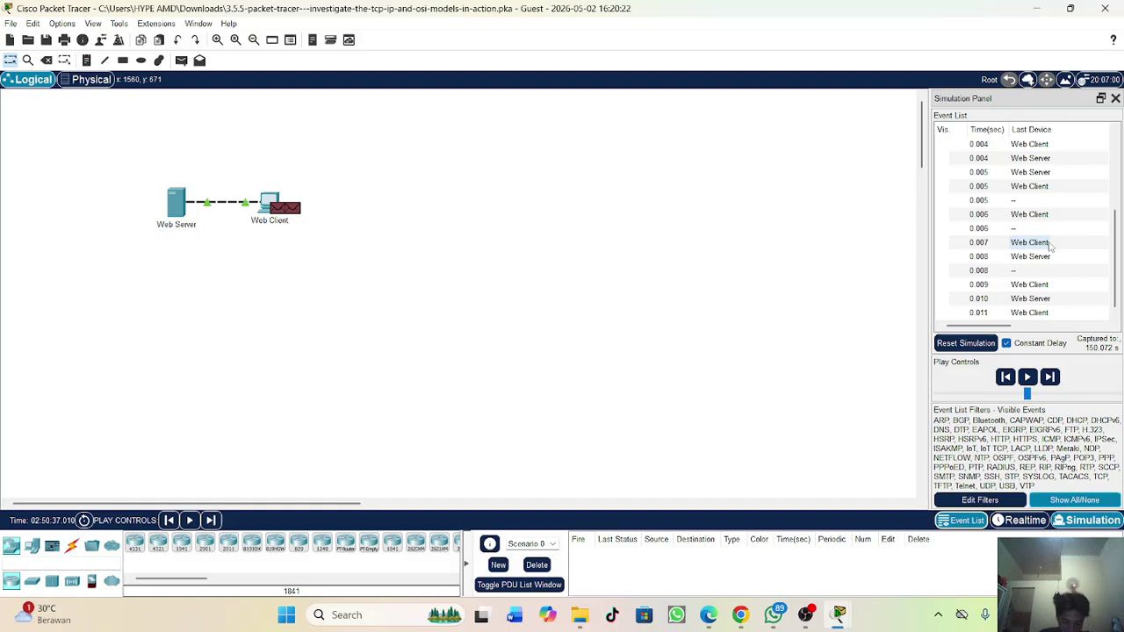
scroll(1036, 219, up, 3)
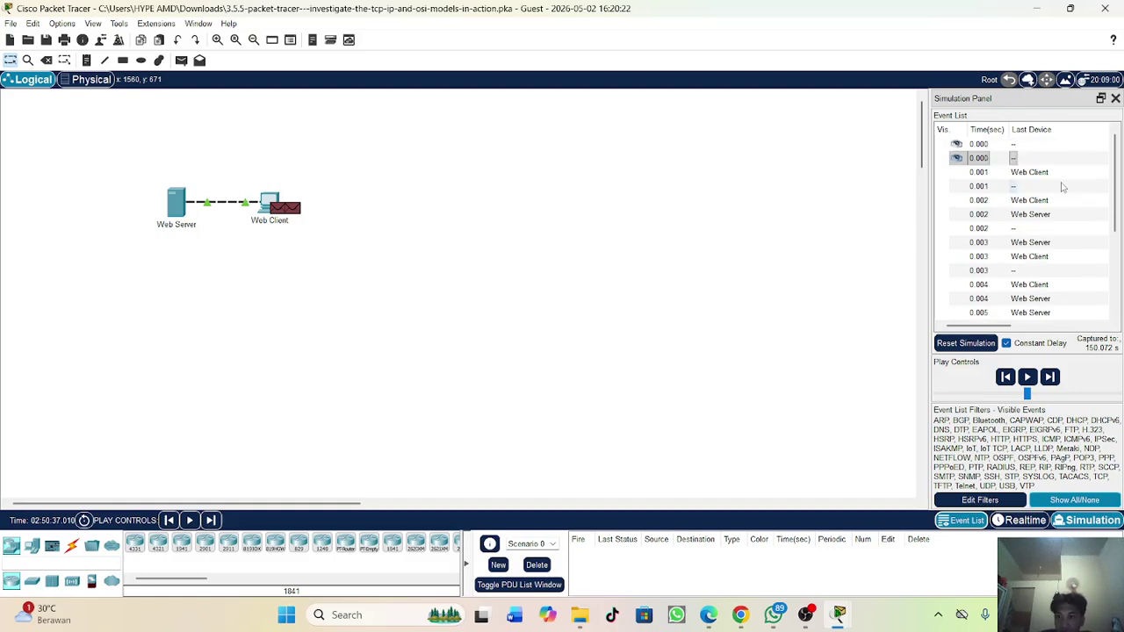
Step: Open the PDU information of the first DNS event, view its Outbound PDU Details, and close it
click(1041, 159)
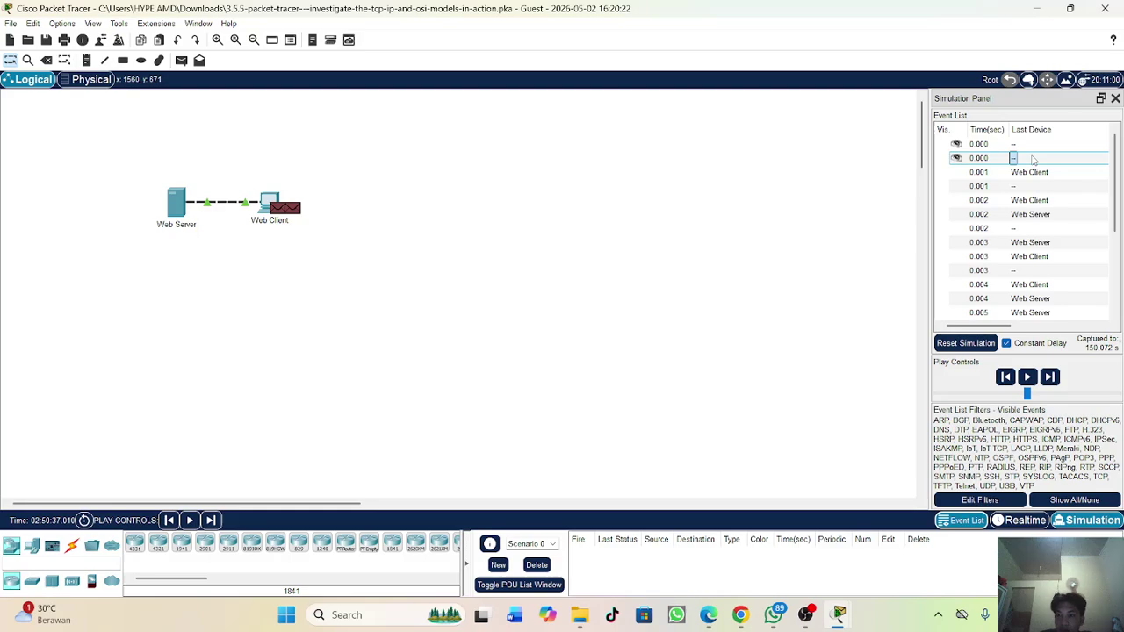
scroll(1033, 159, right, 1)
click(1034, 159)
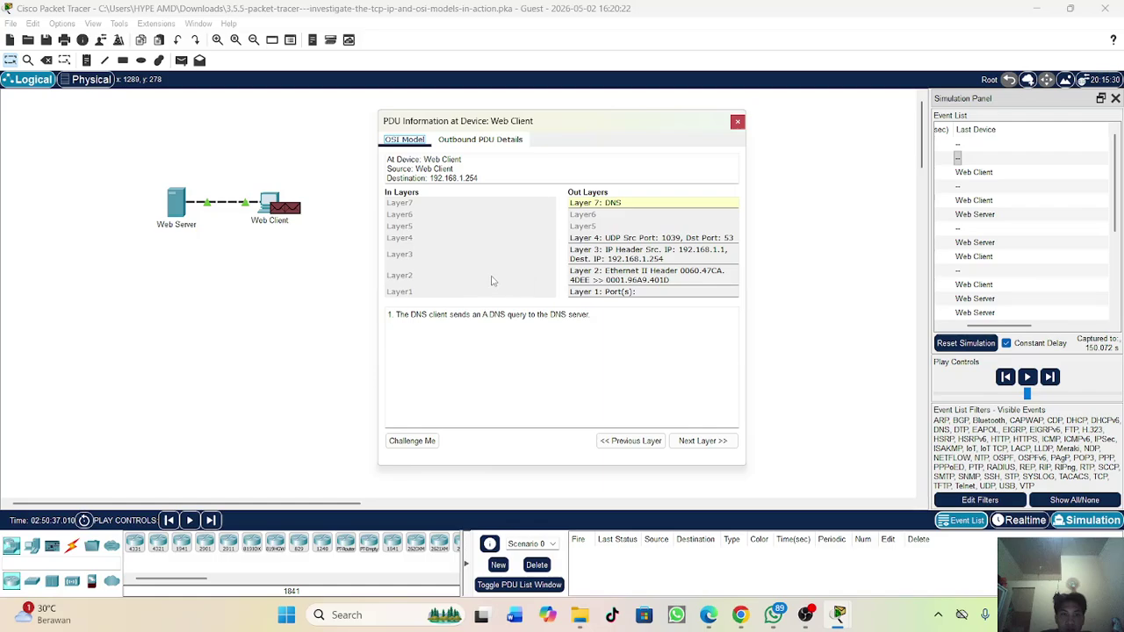
click(481, 139)
scroll(586, 264, down, 3)
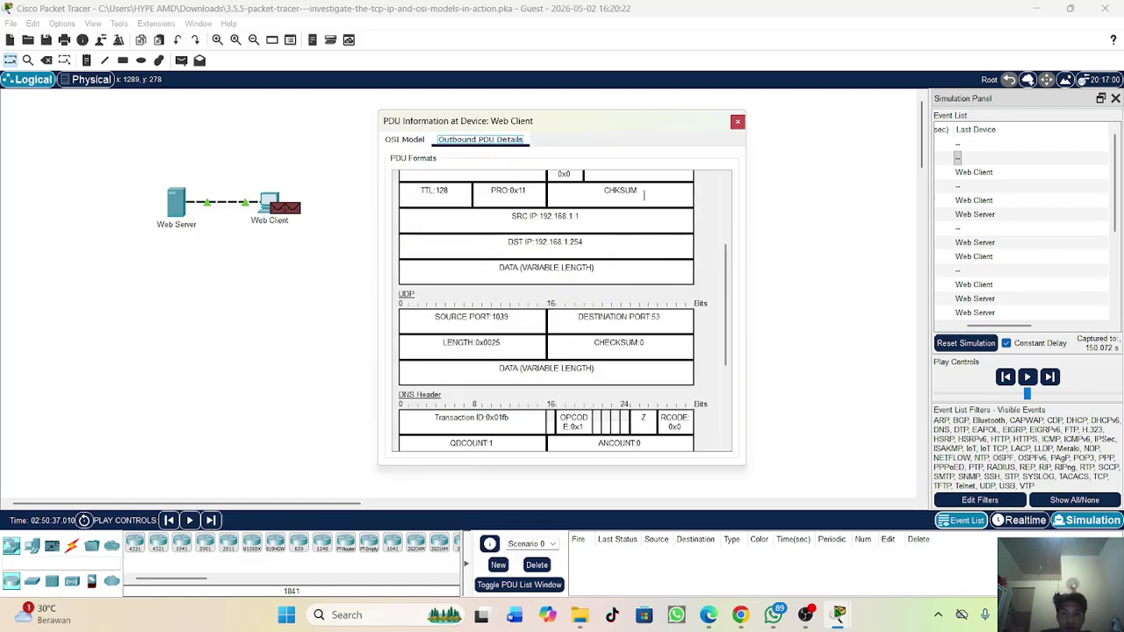
click(738, 122)
Step: Reread Part 2 Step 1 items a to e in the PT Activity instructions on event types and the first DNS event
mouse_move(839, 612)
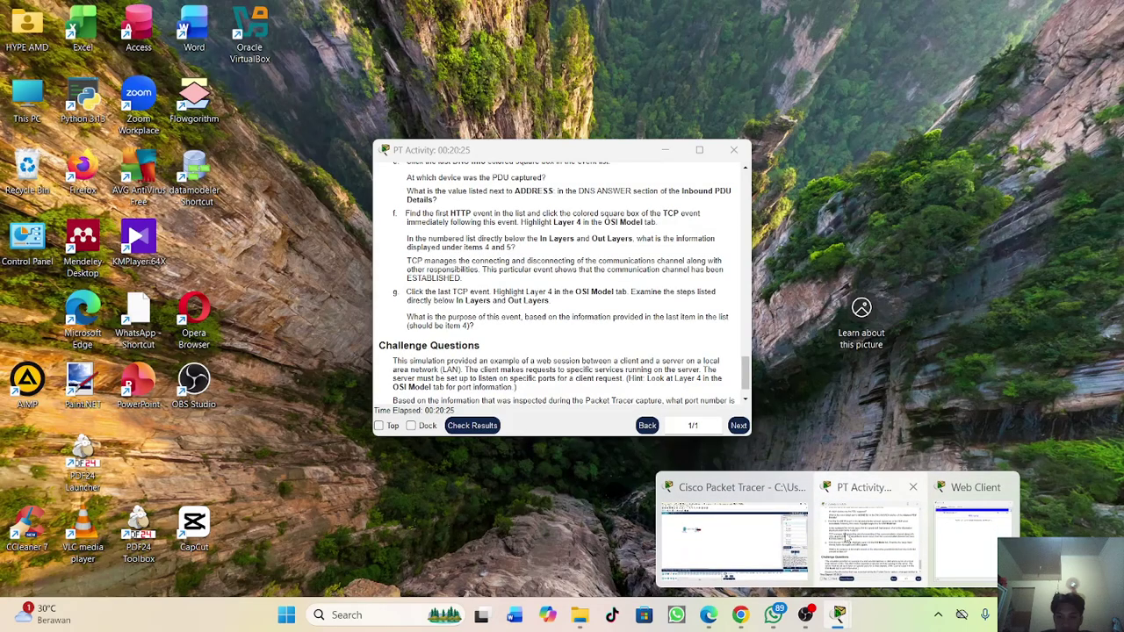
click(842, 571)
scroll(550, 310, up, 15)
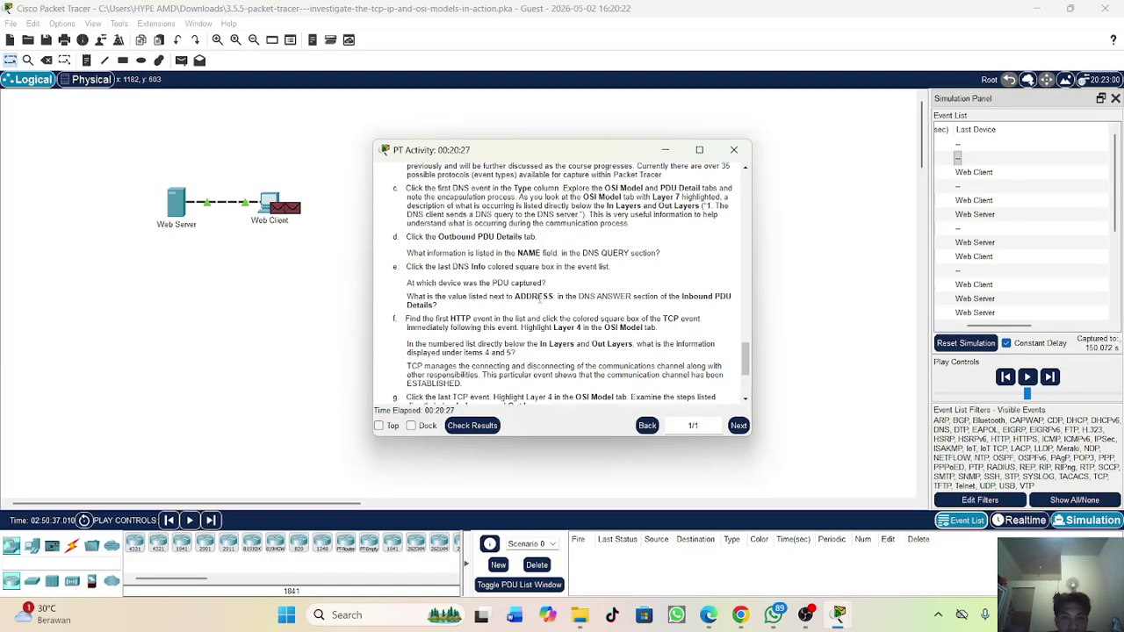
drag(410, 198, 658, 198)
drag(581, 263, 582, 272)
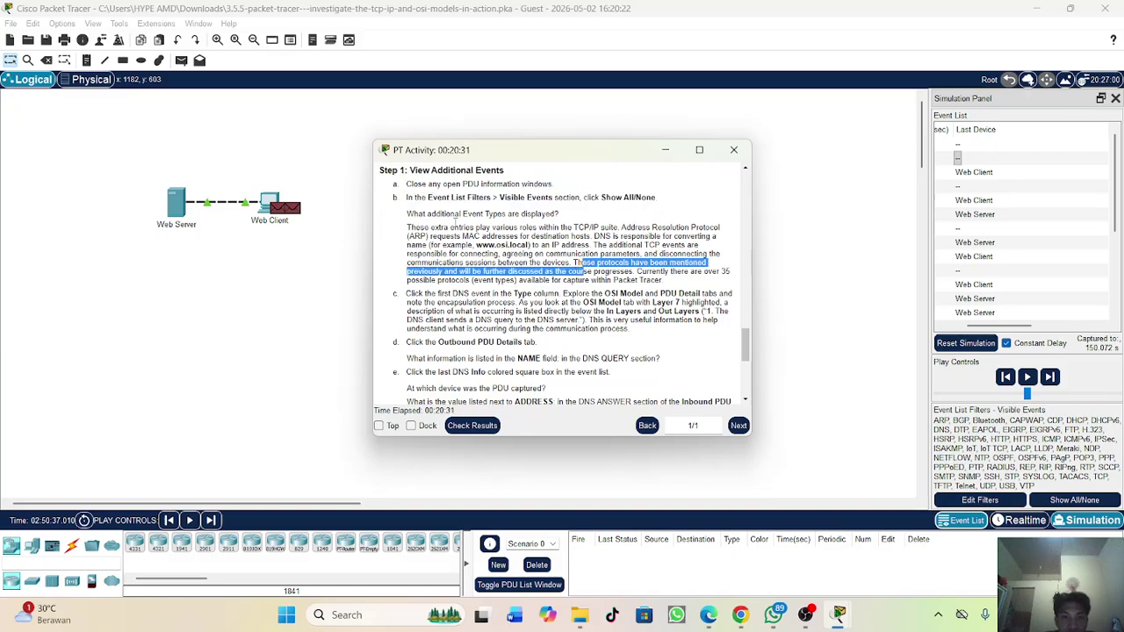
click(488, 250)
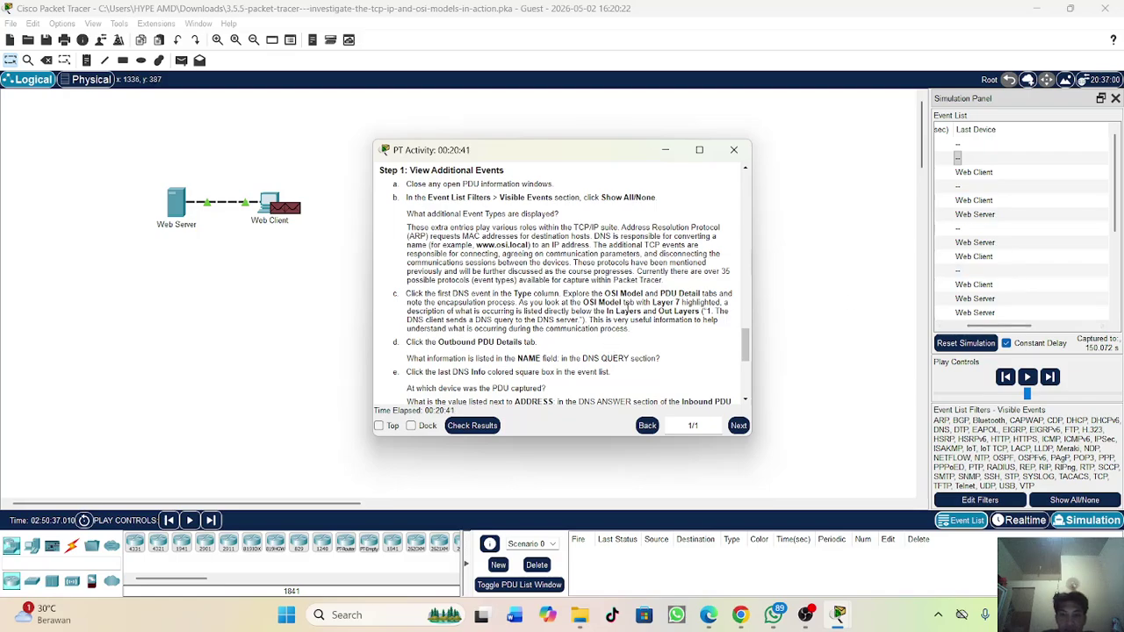
scroll(627, 303, up, 1)
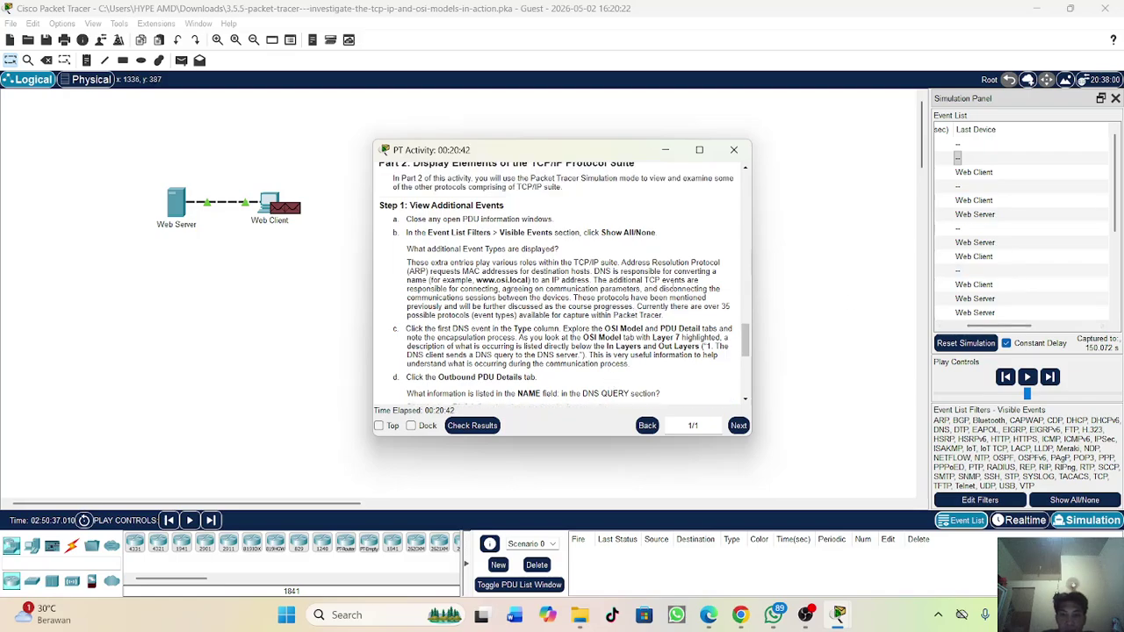
Step: Reopen the first DNS event's PDU information and examine the Layer 7 and Layer 4 descriptions of its Out Layers
click(984, 163)
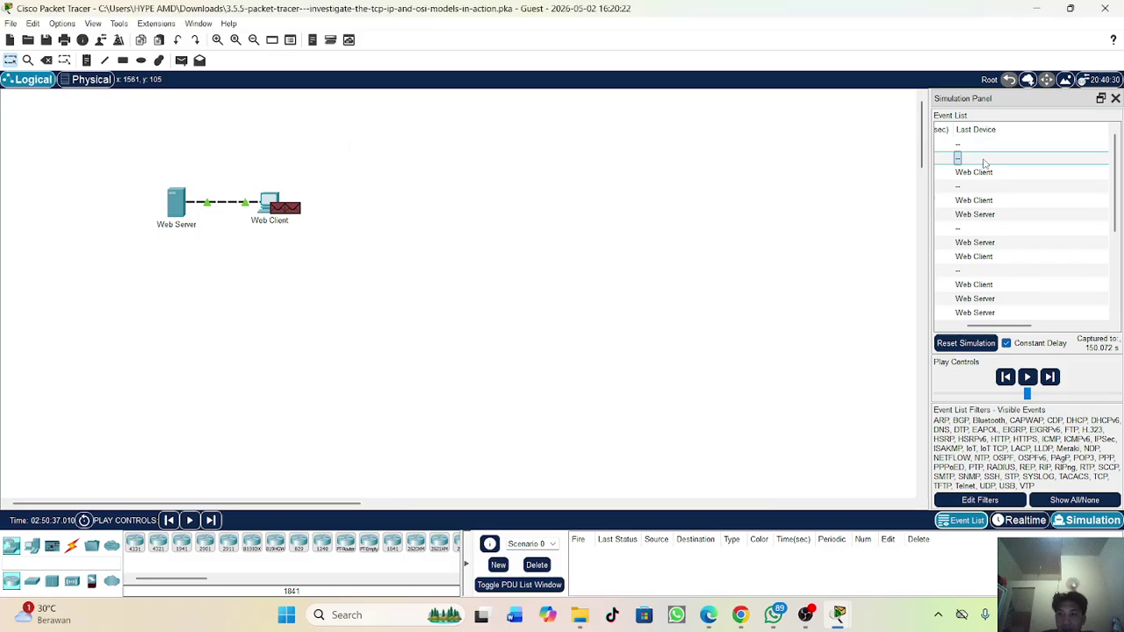
click(971, 164)
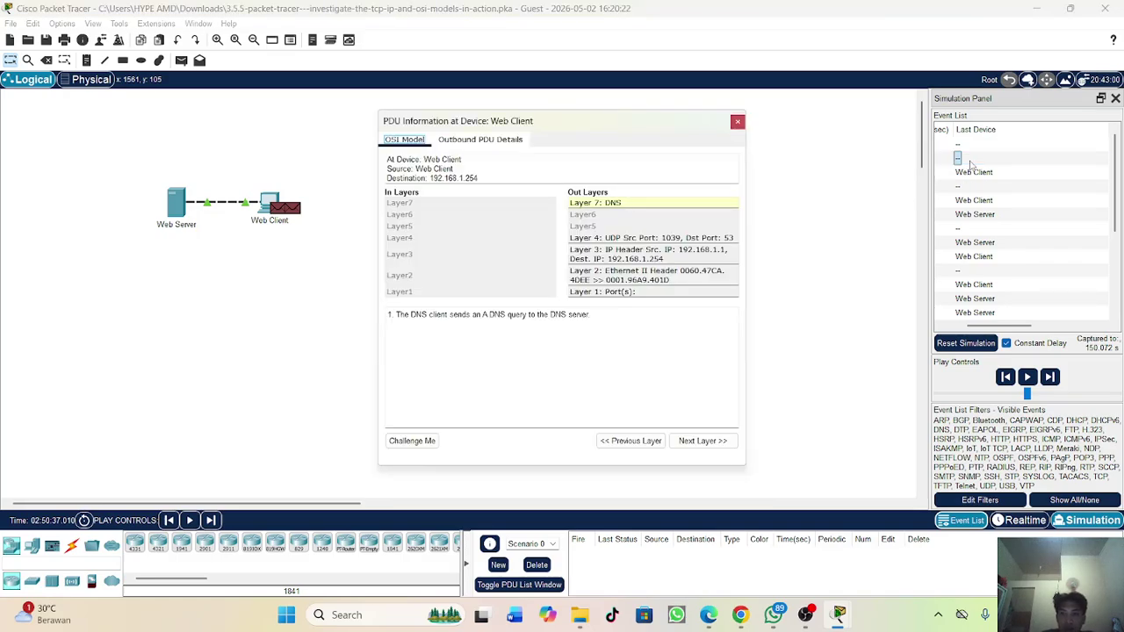
click(676, 207)
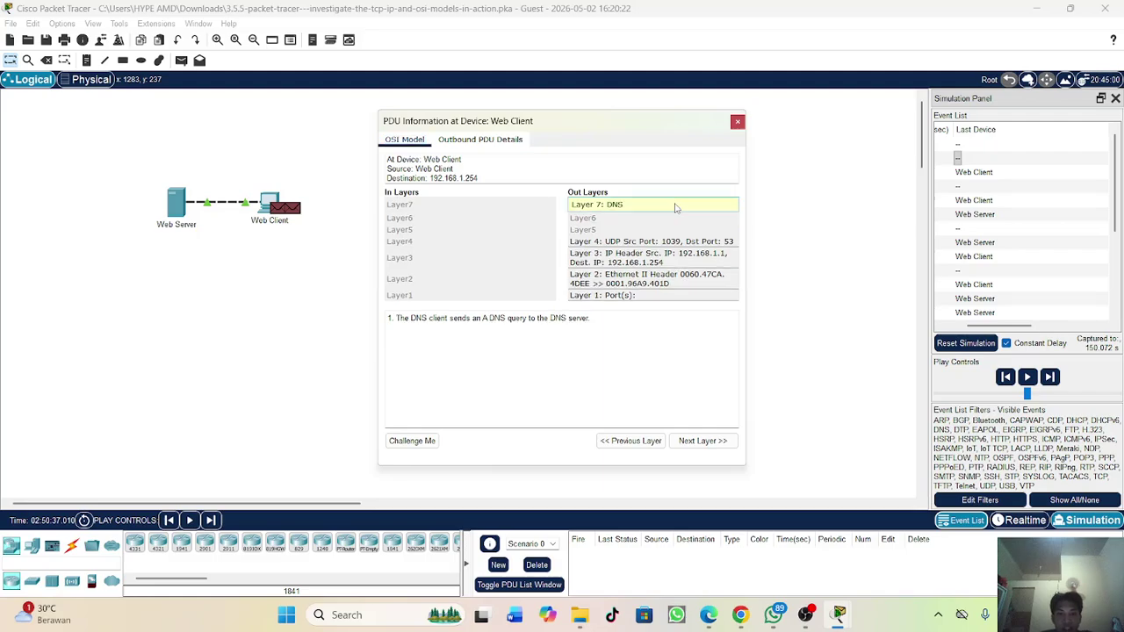
click(680, 246)
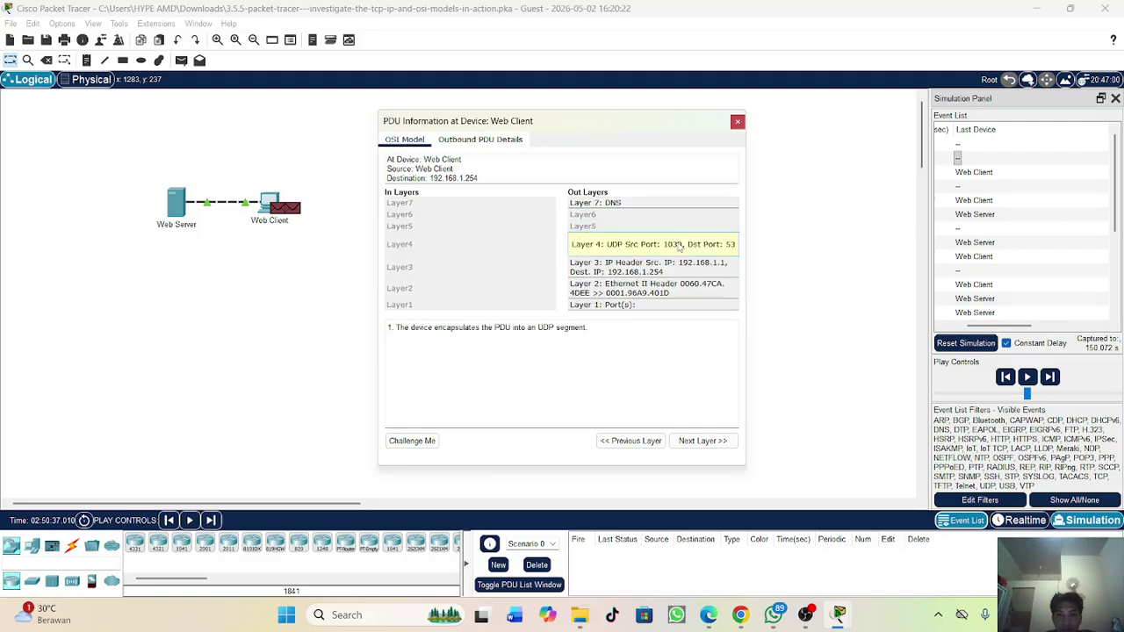
click(666, 205)
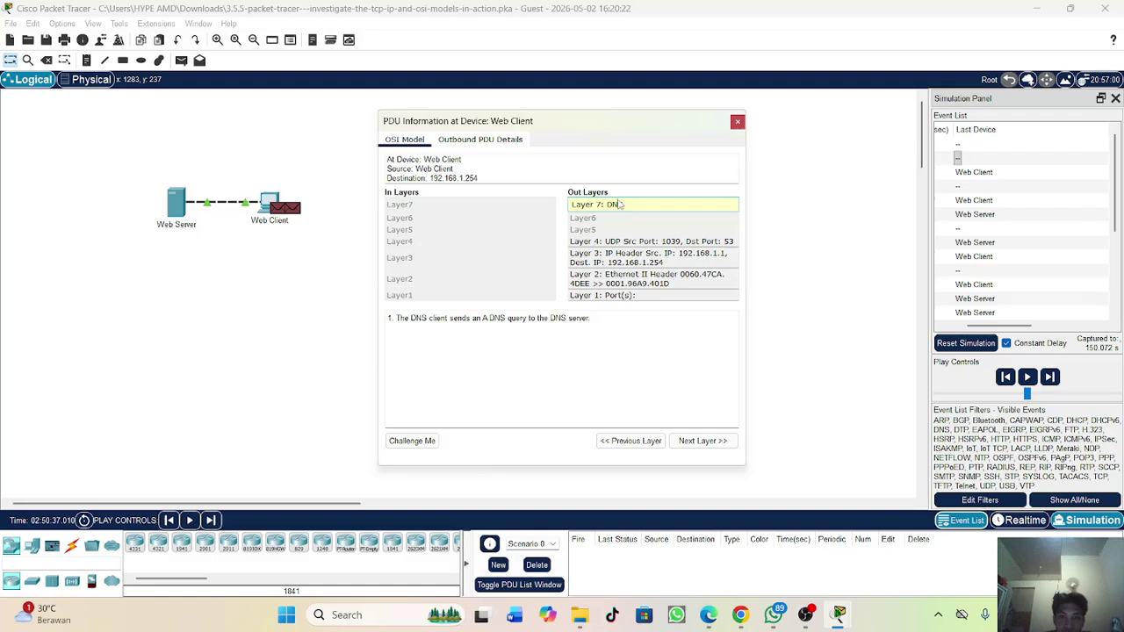
click(613, 245)
drag(392, 329, 603, 342)
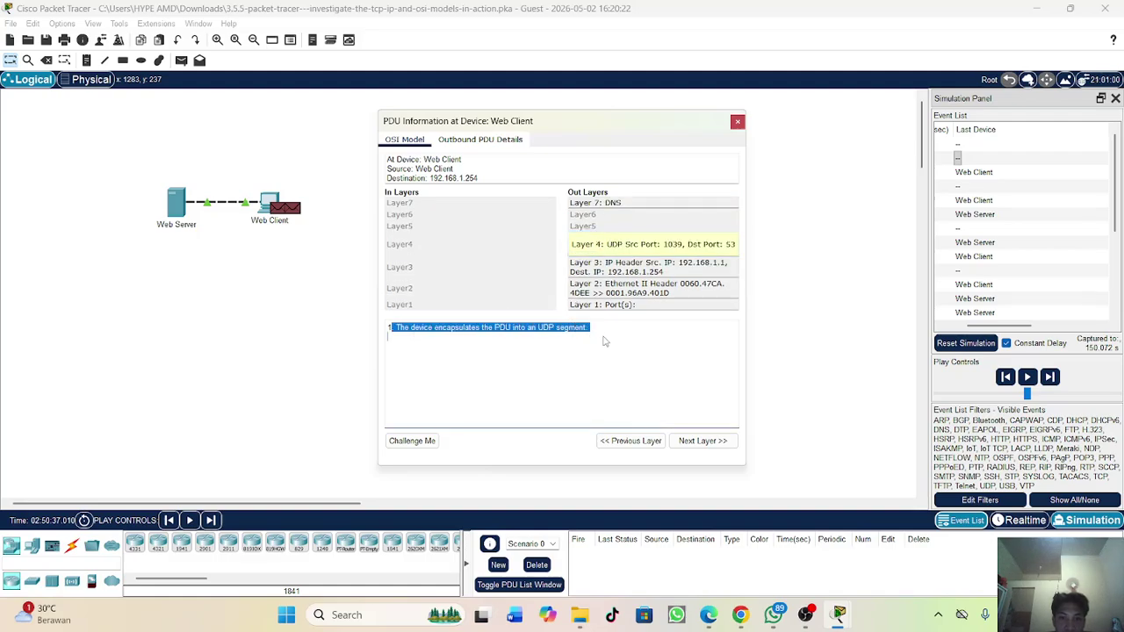
Step: Examine the Layer 3, Layer 2 and Layer 1 descriptions in the first DNS event's Out Layers
click(529, 331)
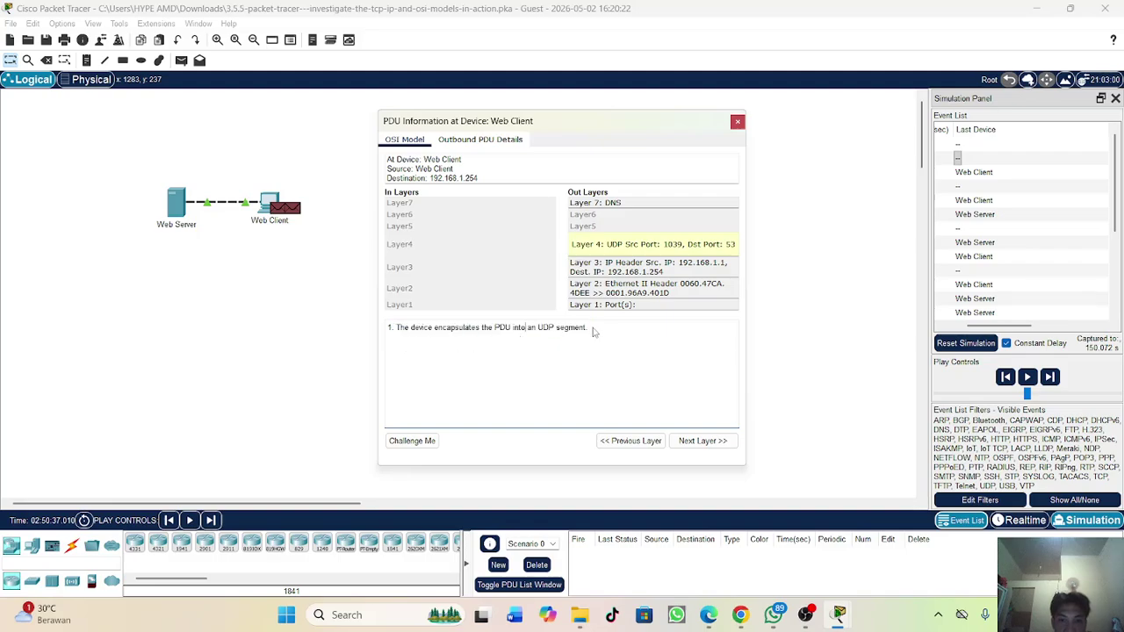
click(624, 273)
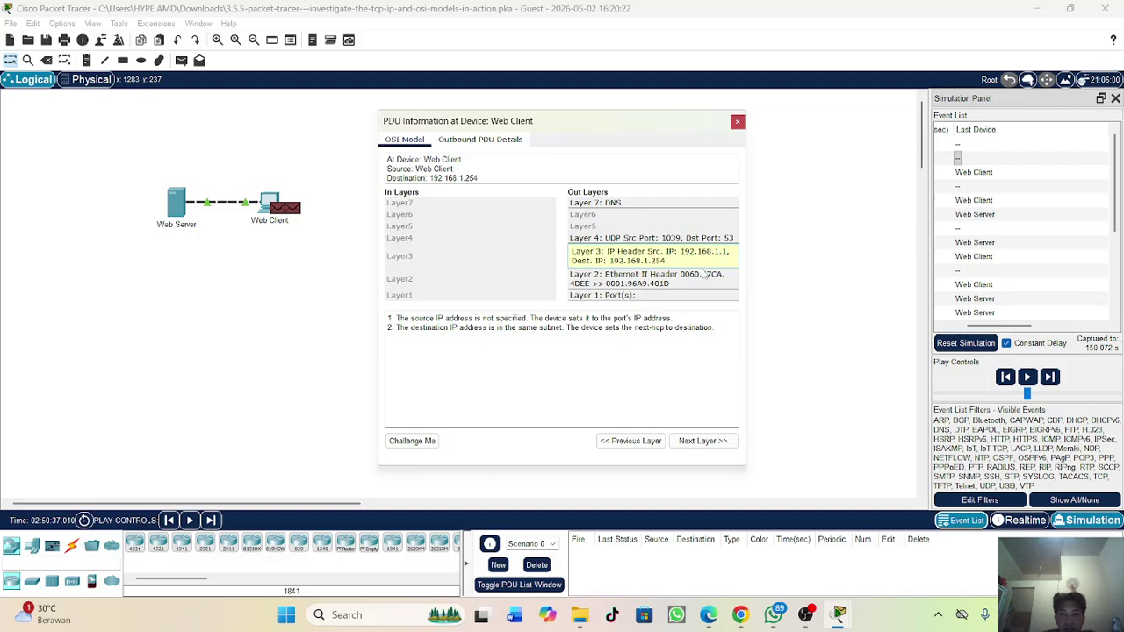
click(651, 280)
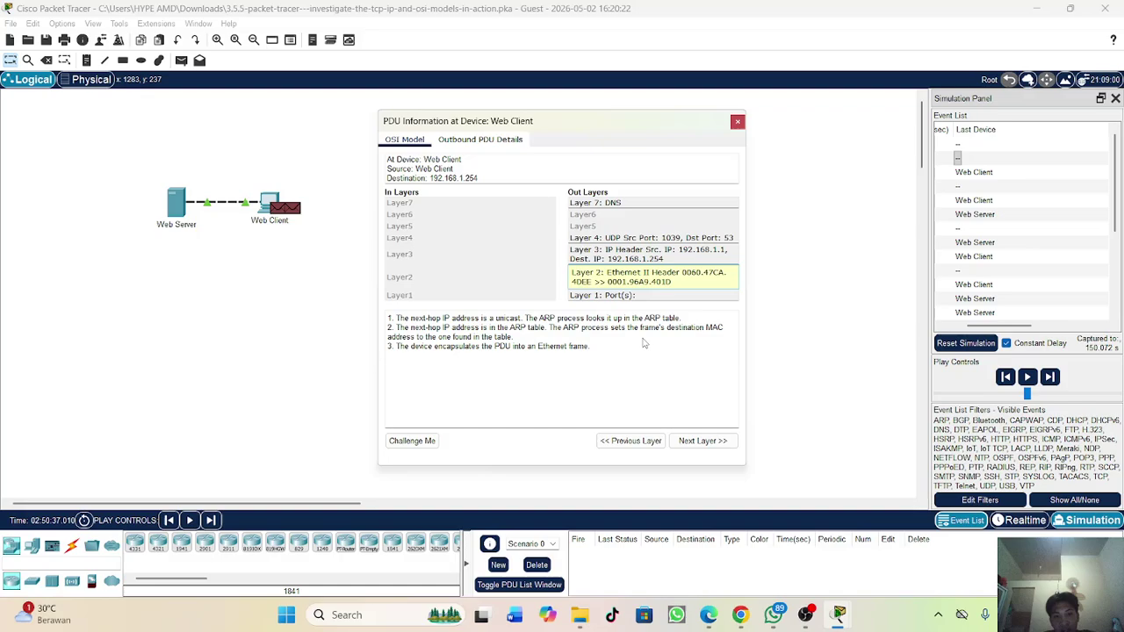
click(638, 297)
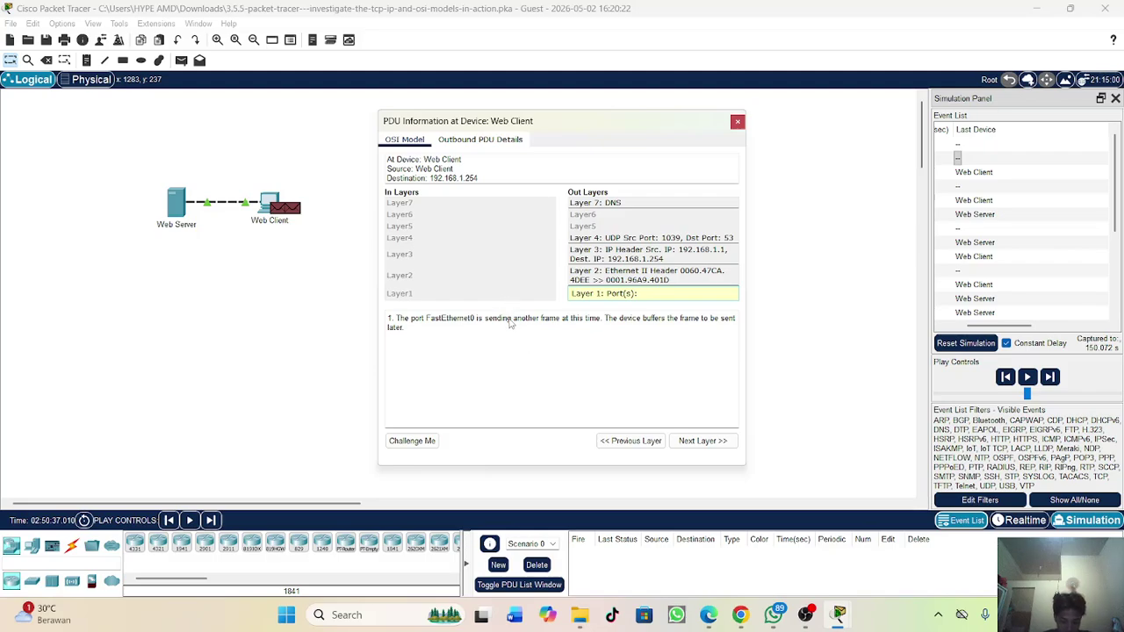
Step: Compare the source and destination IP fields in the DNS event's Outbound PDU Details with its Layer 3 entry in the OSI Model
click(480, 140)
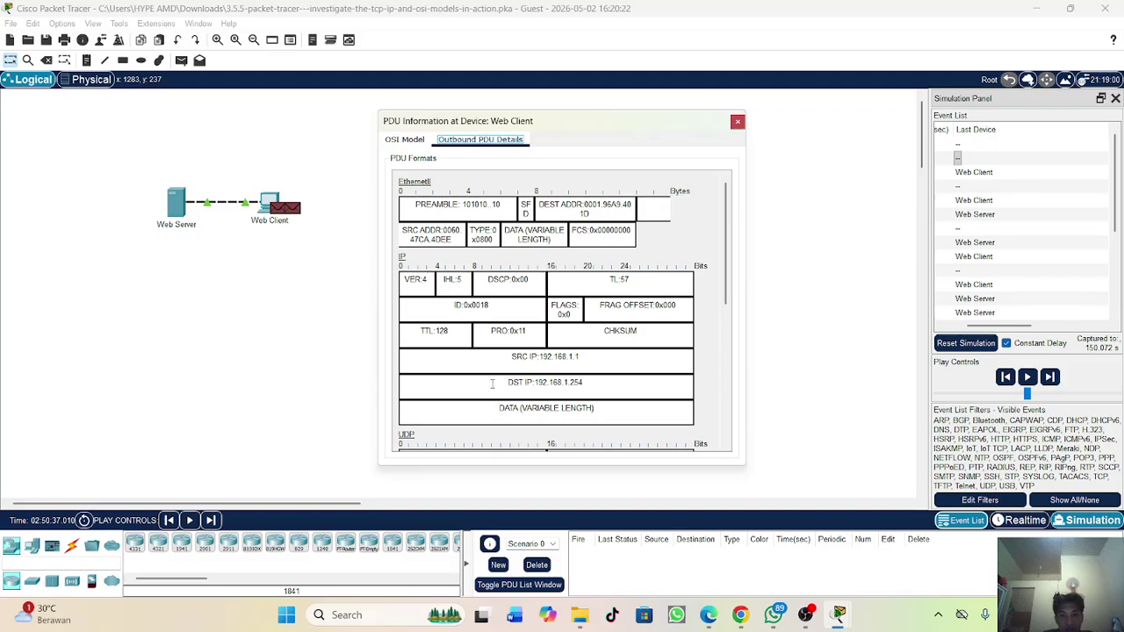
triple_click(552, 355)
click(573, 355)
click(404, 139)
click(665, 256)
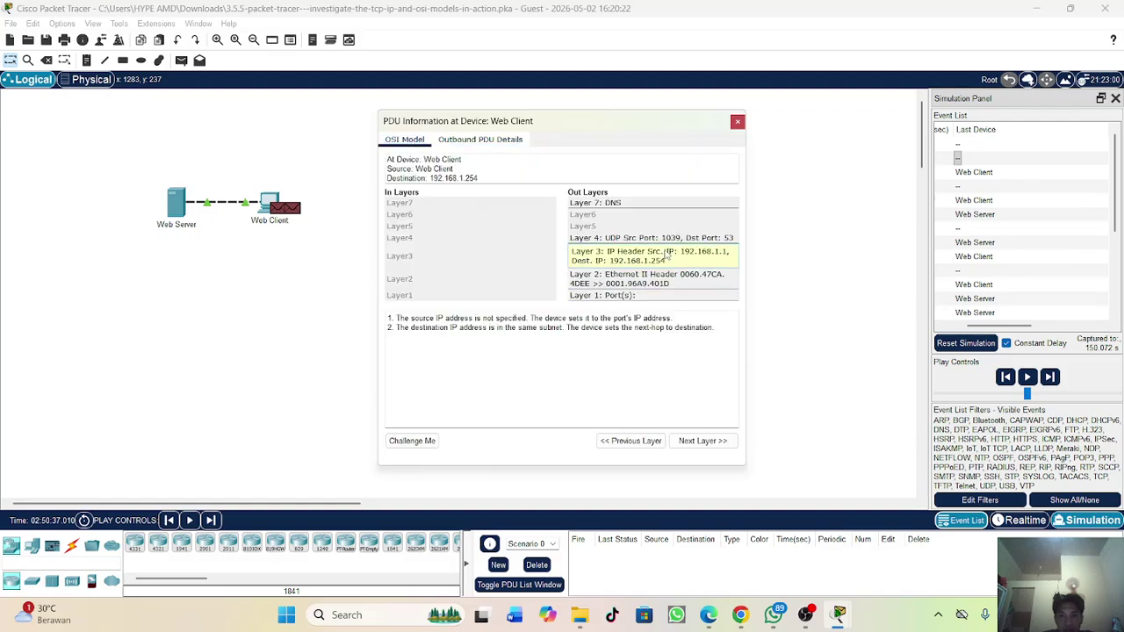
click(479, 139)
scroll(560, 376, down, 3)
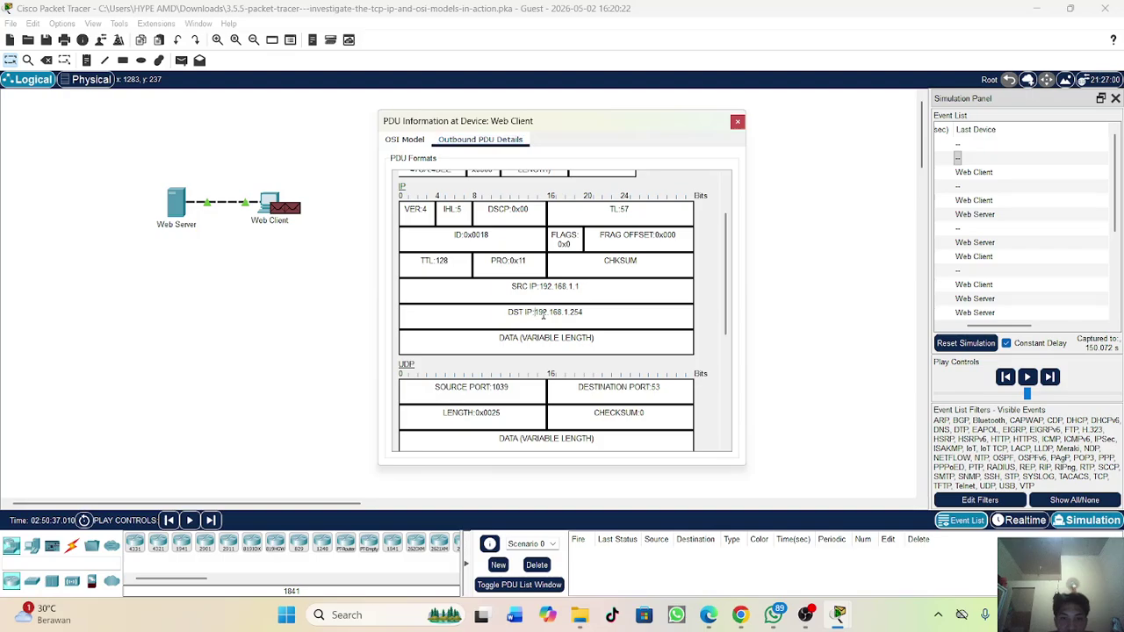
drag(535, 313, 604, 312)
click(404, 140)
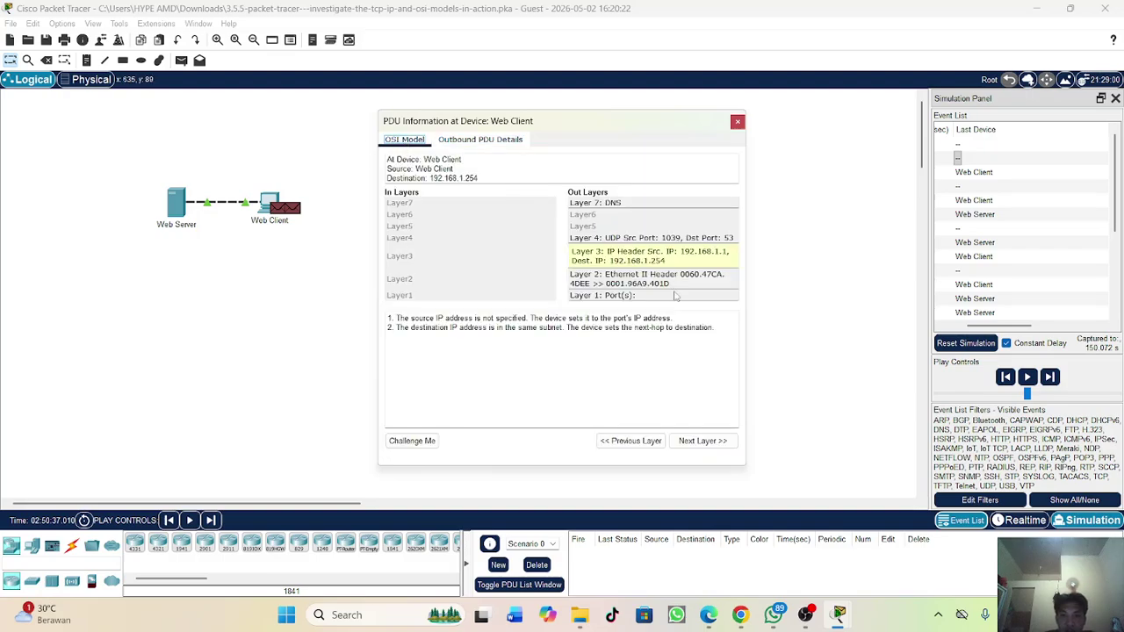
click(683, 341)
click(660, 248)
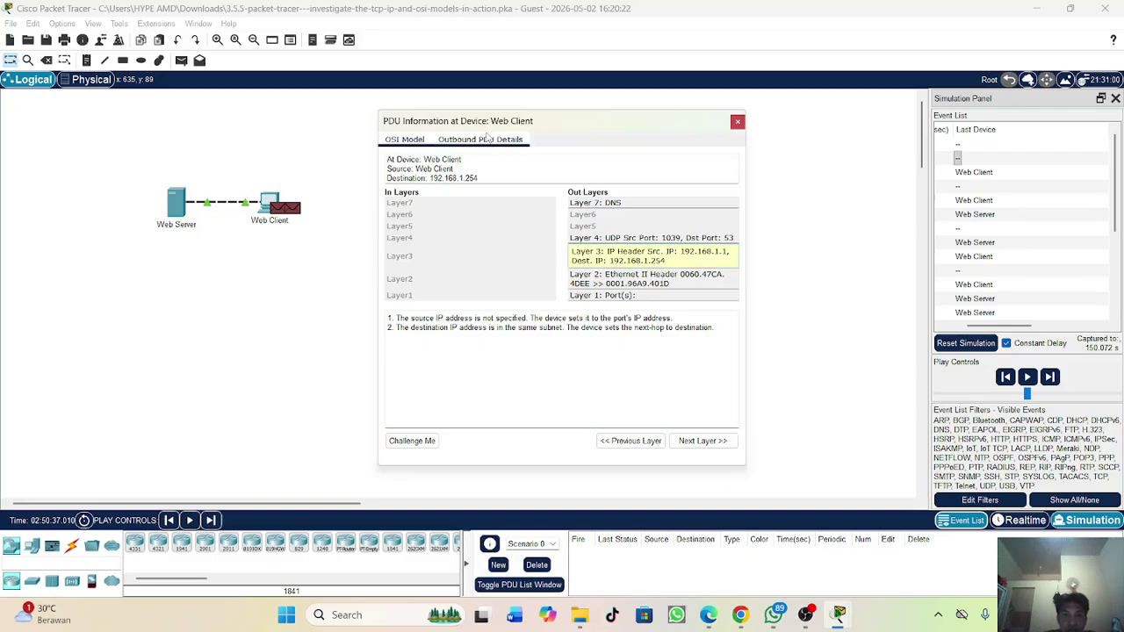
Step: Examine the NAME field of the DNS Query section in the first DNS event's Outbound PDU Details
click(488, 138)
scroll(574, 271, down, 2)
scroll(574, 271, down, 3)
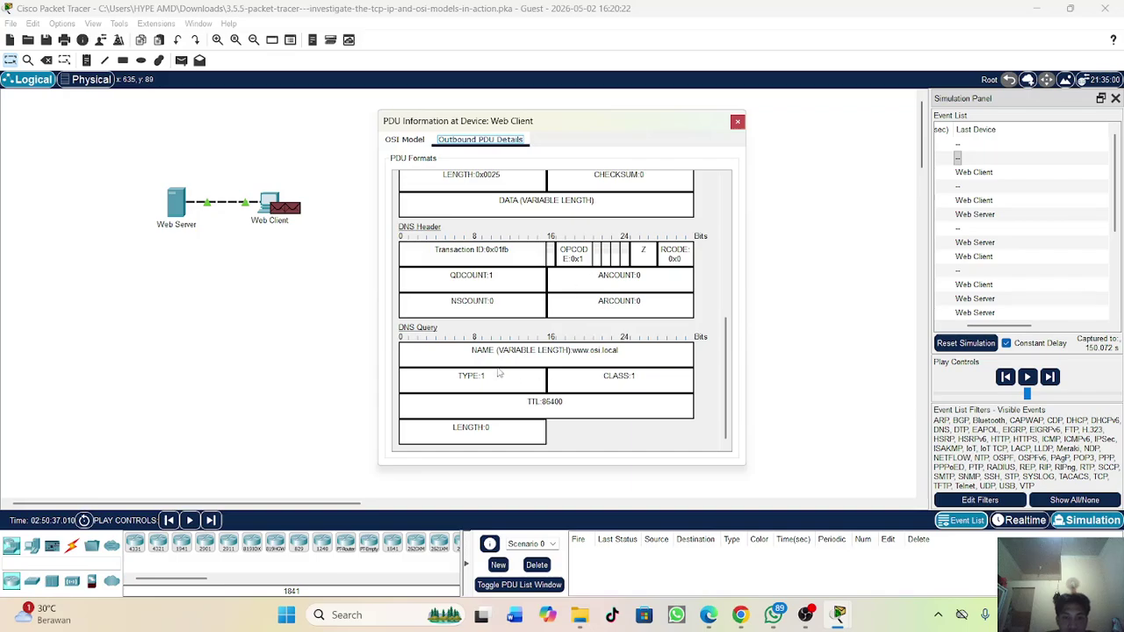
click(448, 362)
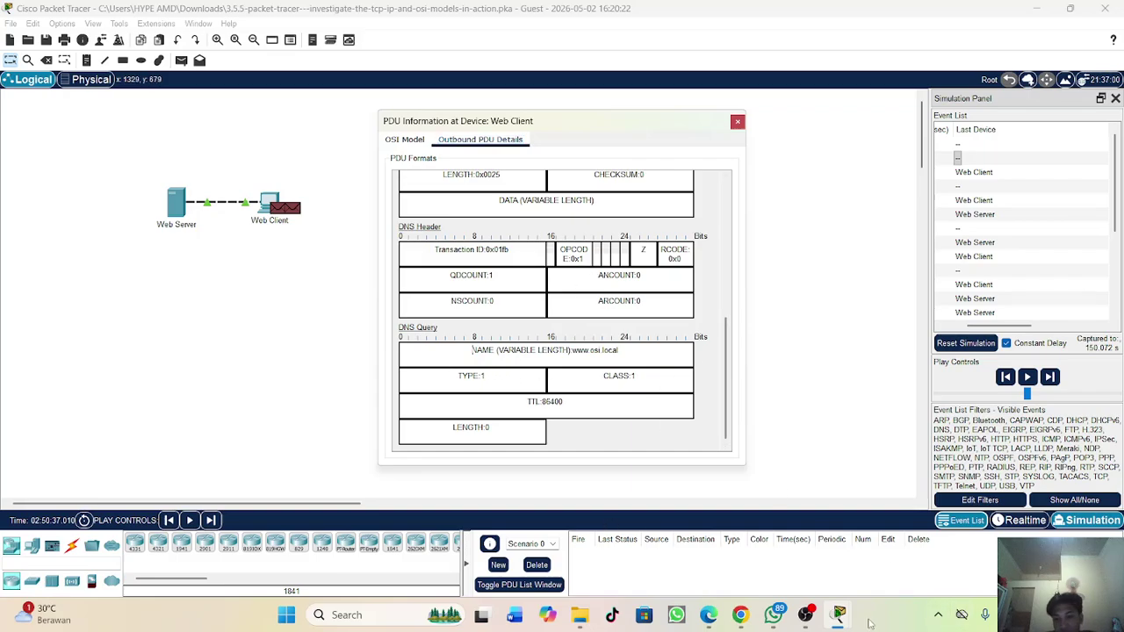
Step: Check Part 2 Step 1 items c and d in the PT Activity instructions for the DNS query question
mouse_move(847, 617)
click(856, 536)
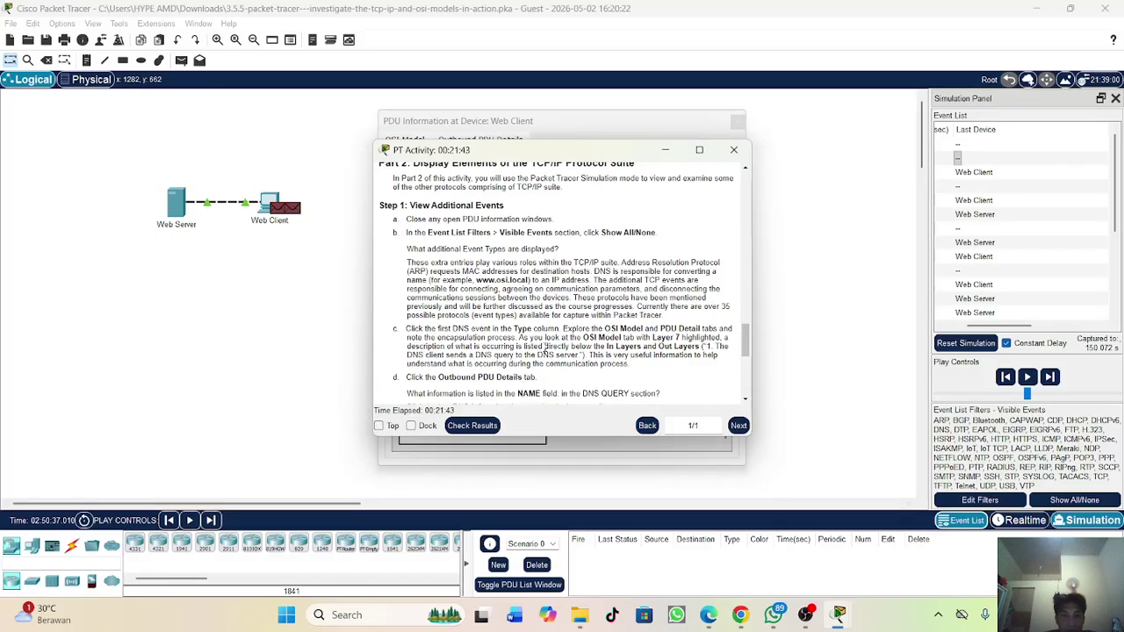
scroll(540, 339, down, 1)
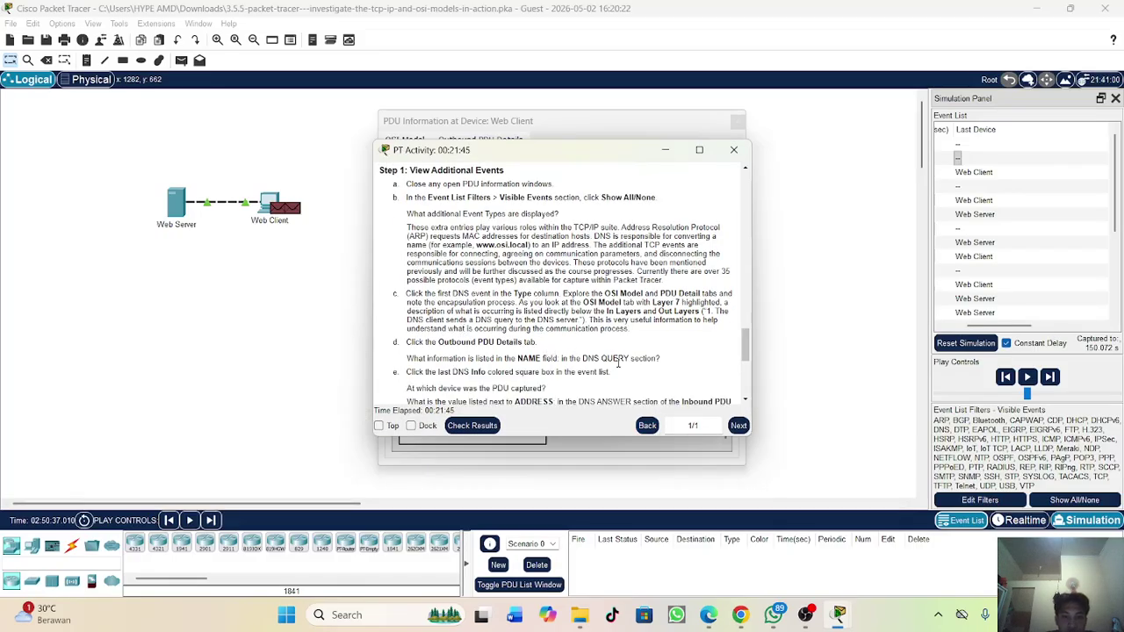
Step: Return to the first DNS event's PDU information and review its Outbound PDU Details from the DNS Query back up to the Ethernet header
mouse_move(845, 617)
mouse_move(824, 537)
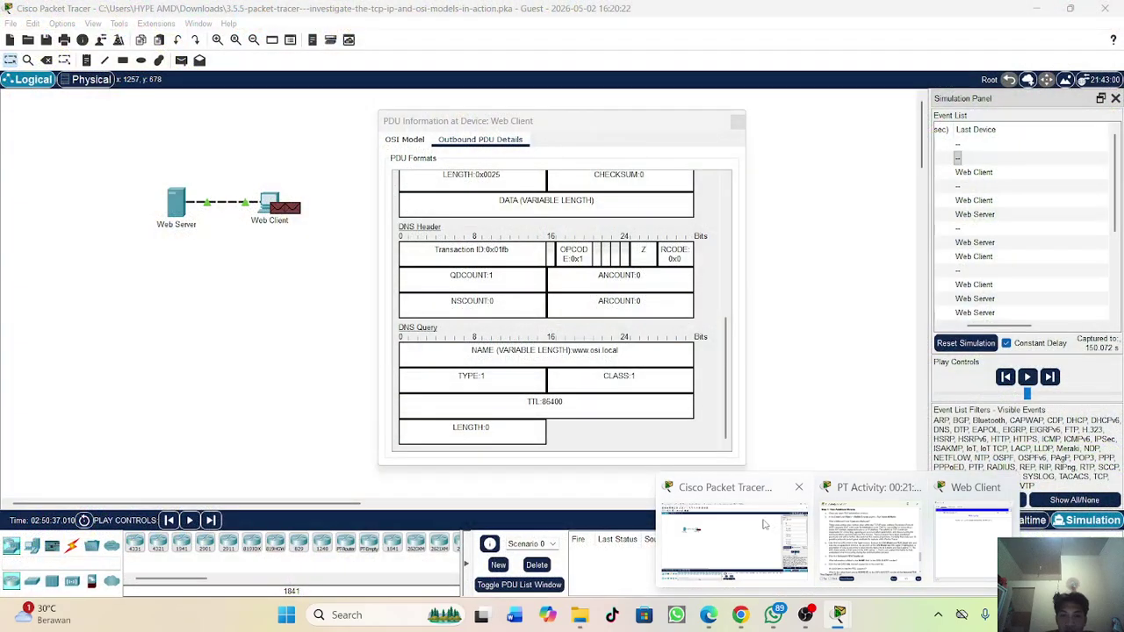
click(733, 535)
click(413, 139)
click(466, 141)
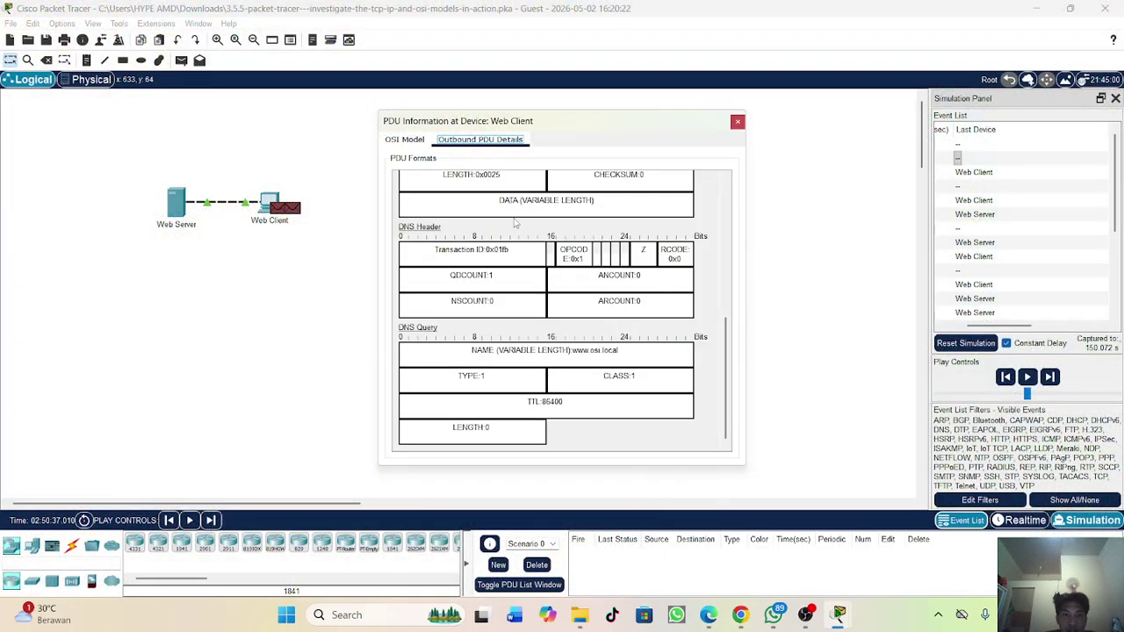
scroll(531, 236, up, 5)
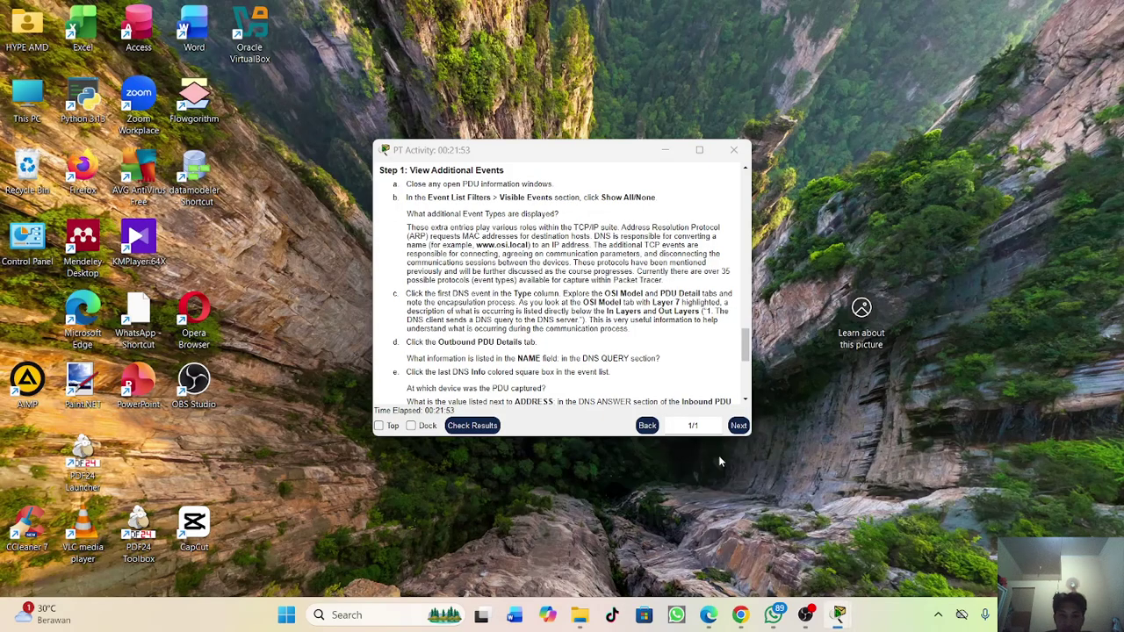
Step: Read Part 2 Step 1 items e and f in the PT Activity instructions about the last DNS event and the TCP event
click(904, 541)
scroll(531, 312, down, 2)
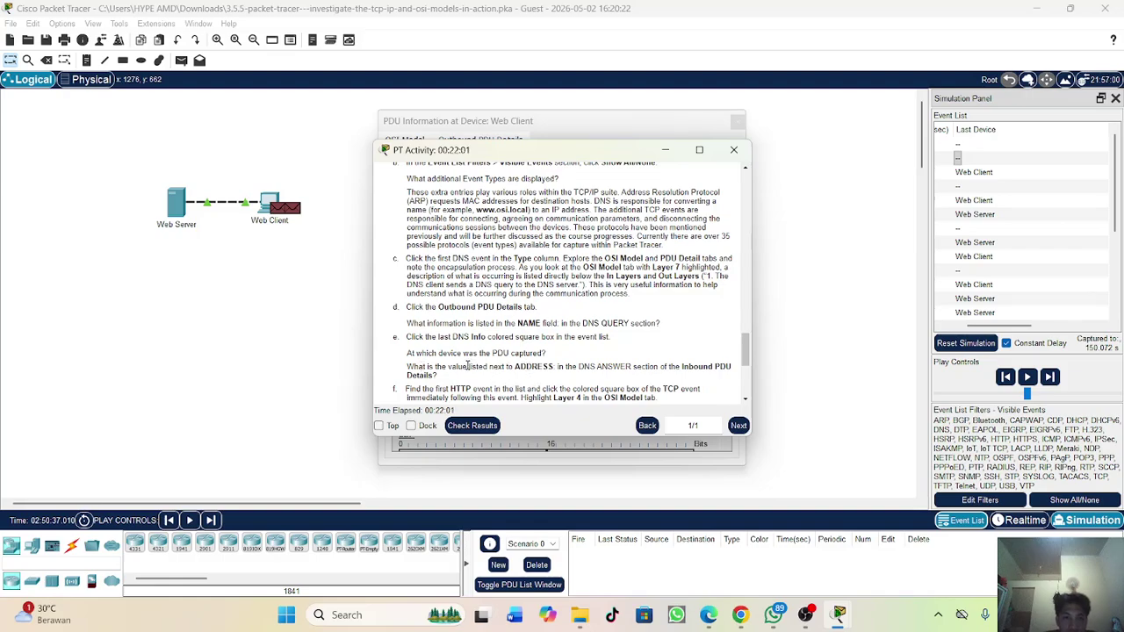
scroll(579, 353, down, 1)
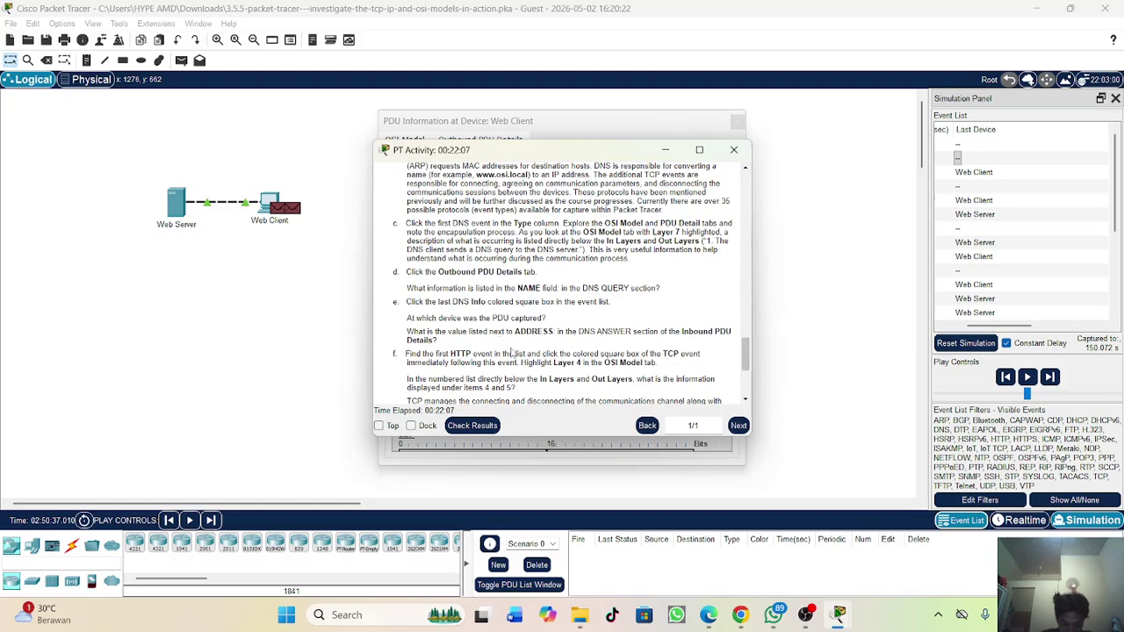
Step: Open the PDU information of the last event in the Event List and examine its Layer 4 In Layers description
scroll(999, 273, down, 3)
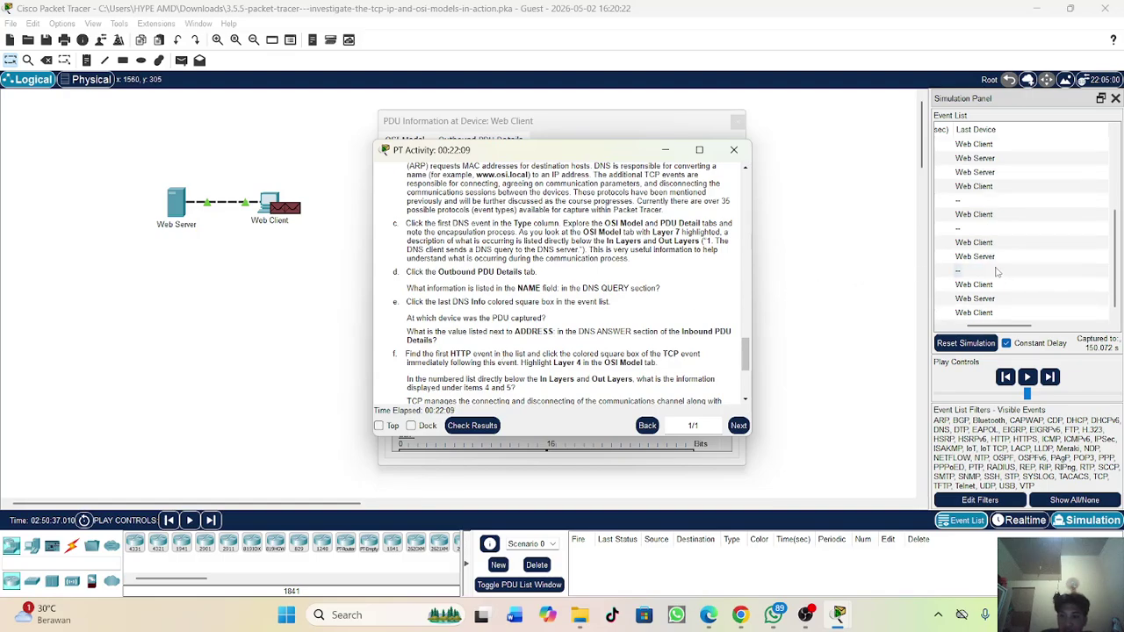
click(1019, 314)
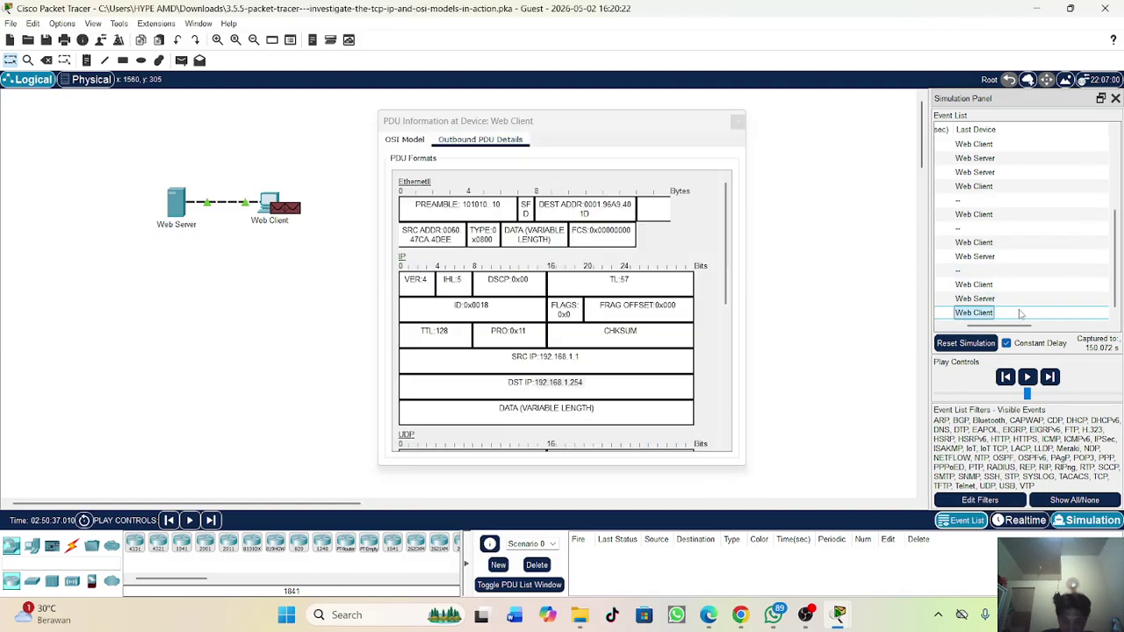
click(1020, 313)
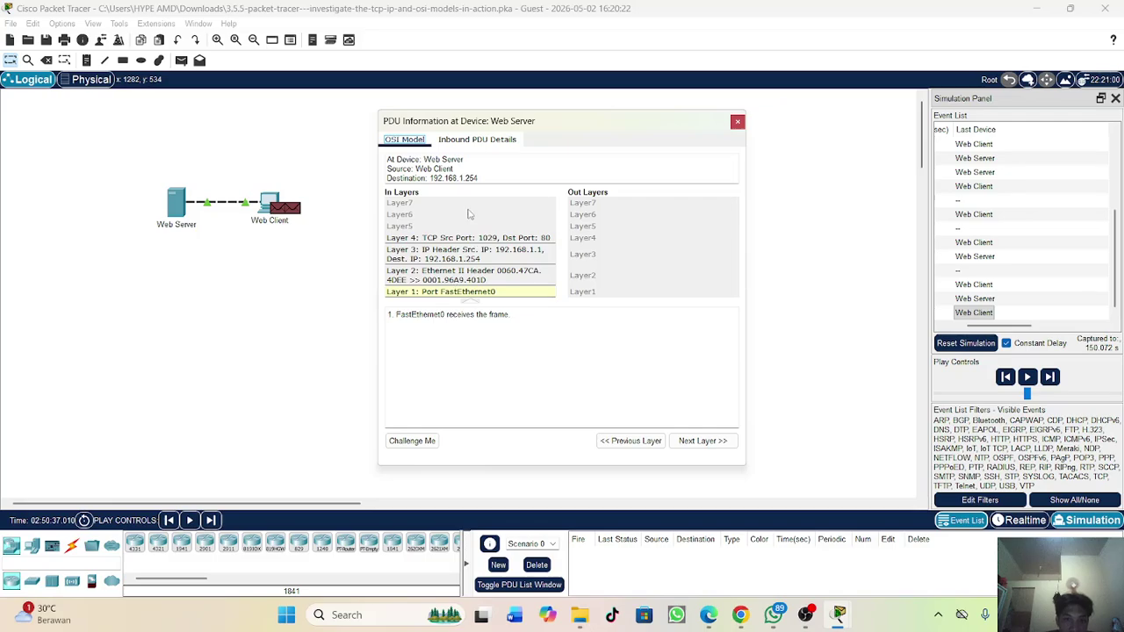
click(458, 242)
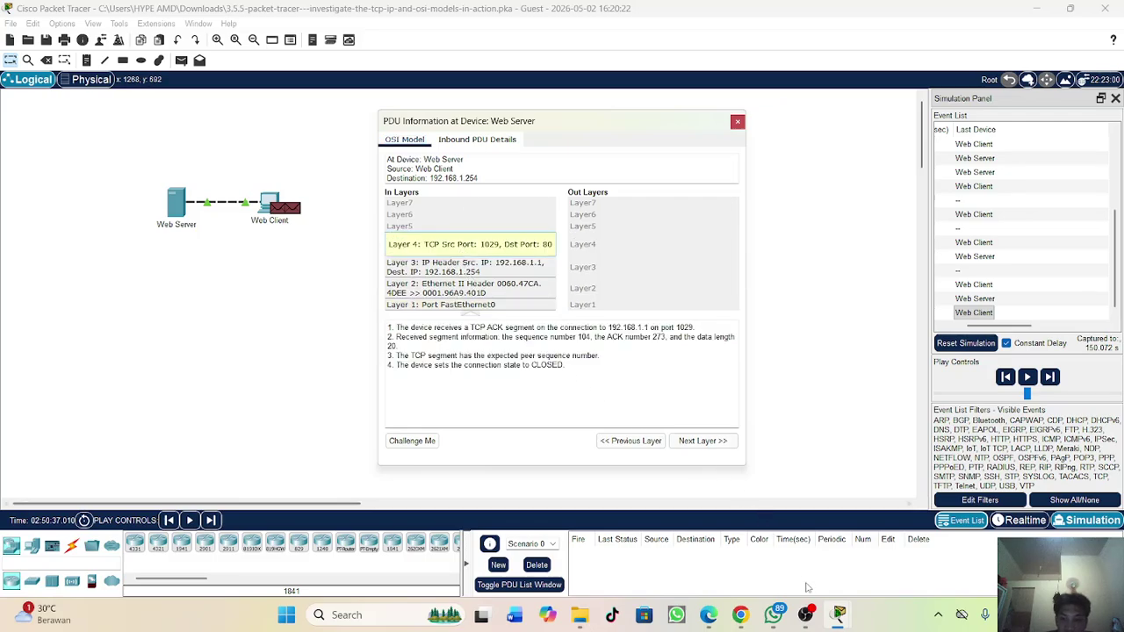
Step: Reread items e to g in the PT Activity instructions, then return to the Web Server PDU information
mouse_move(838, 614)
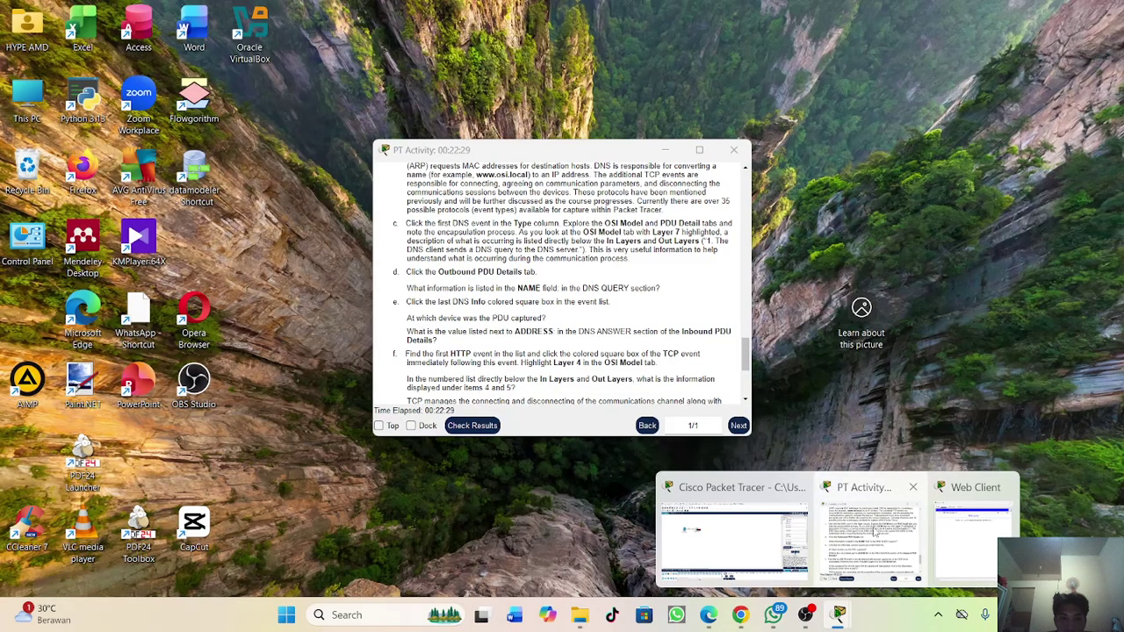
click(869, 536)
scroll(454, 279, down, 1)
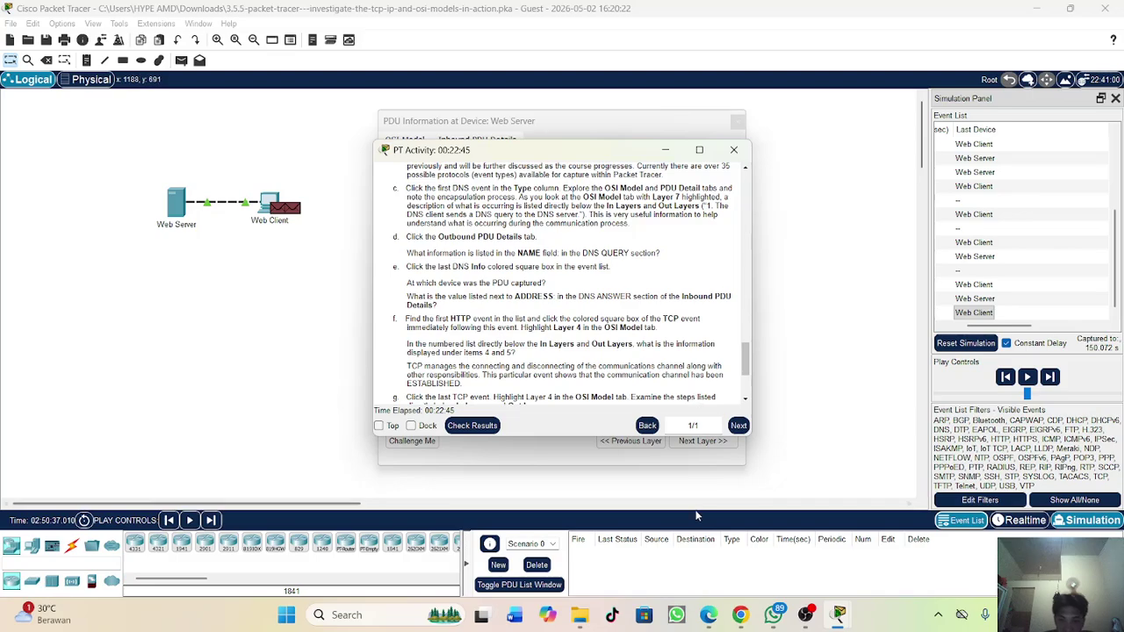
click(922, 314)
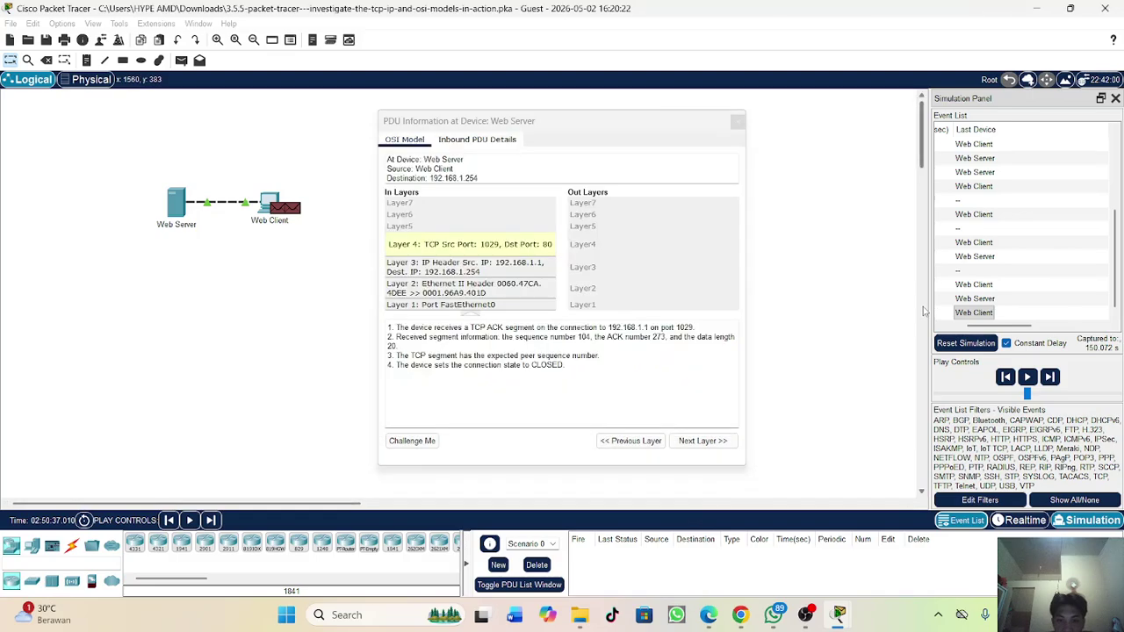
Step: Examine the Layer 2, Layer 1 and Layer 4 descriptions in the In Layers of the last TCP event at the Web Server
click(461, 290)
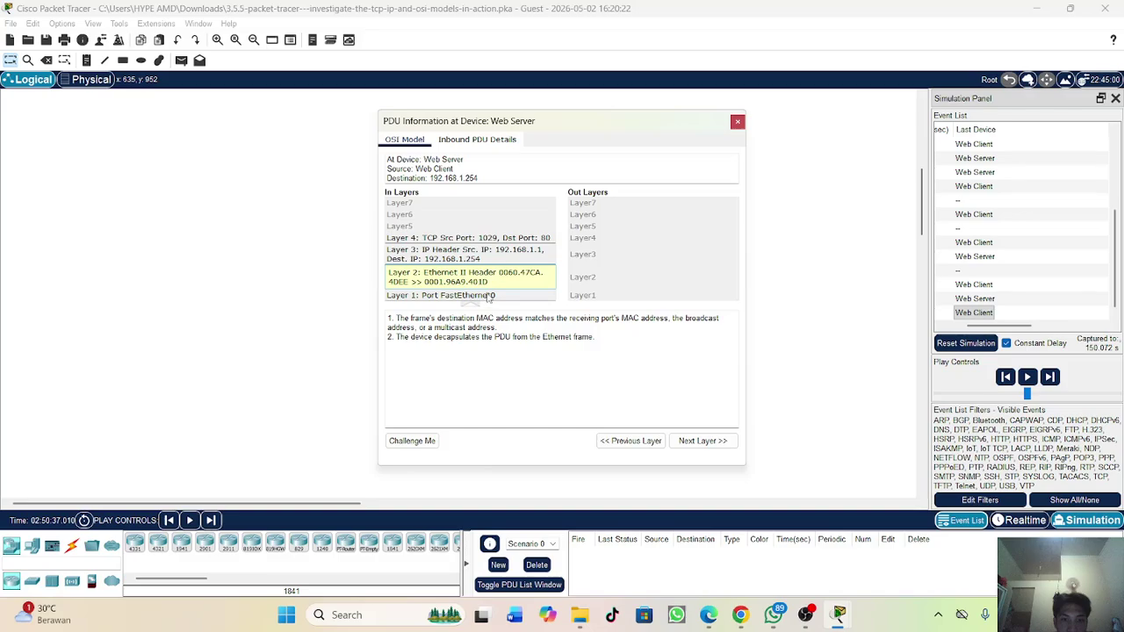
click(488, 296)
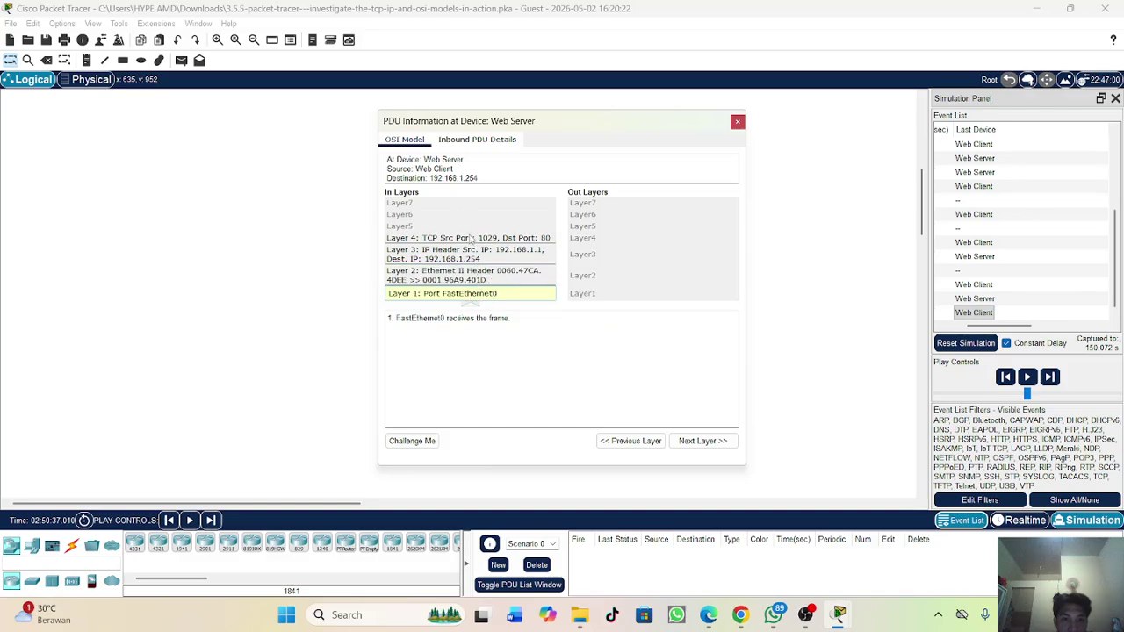
click(471, 240)
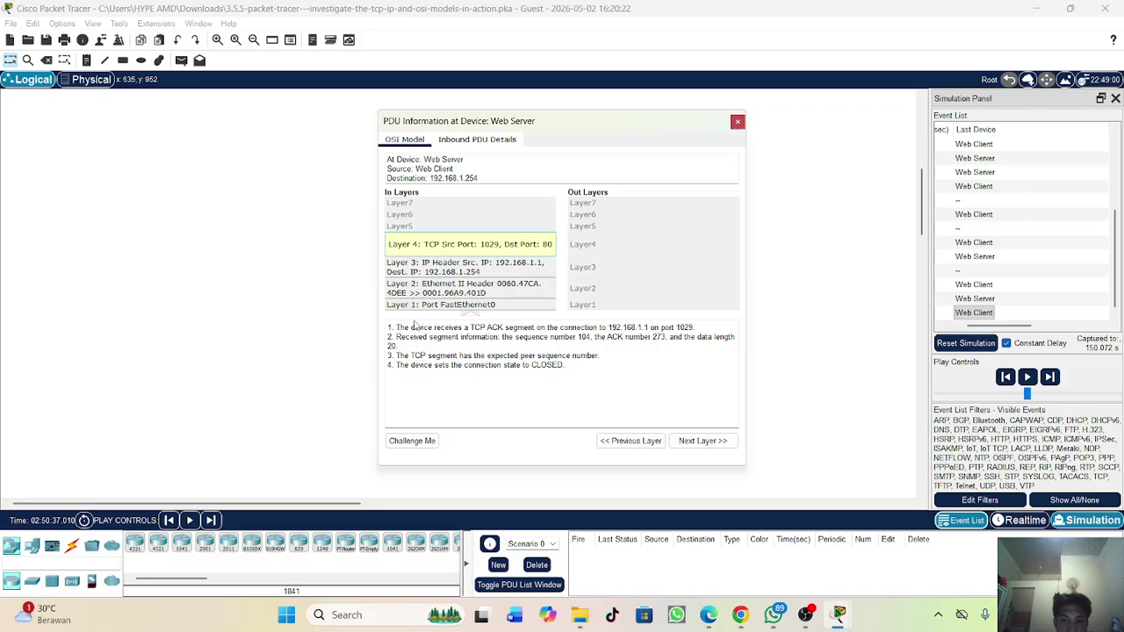
drag(387, 328, 696, 330)
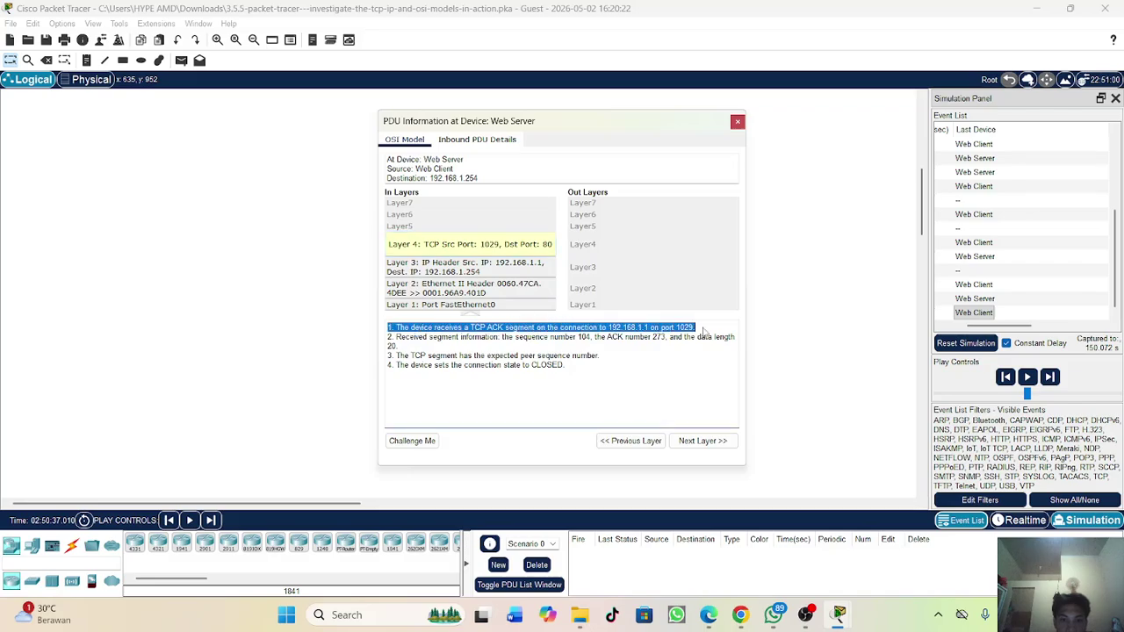
click(629, 380)
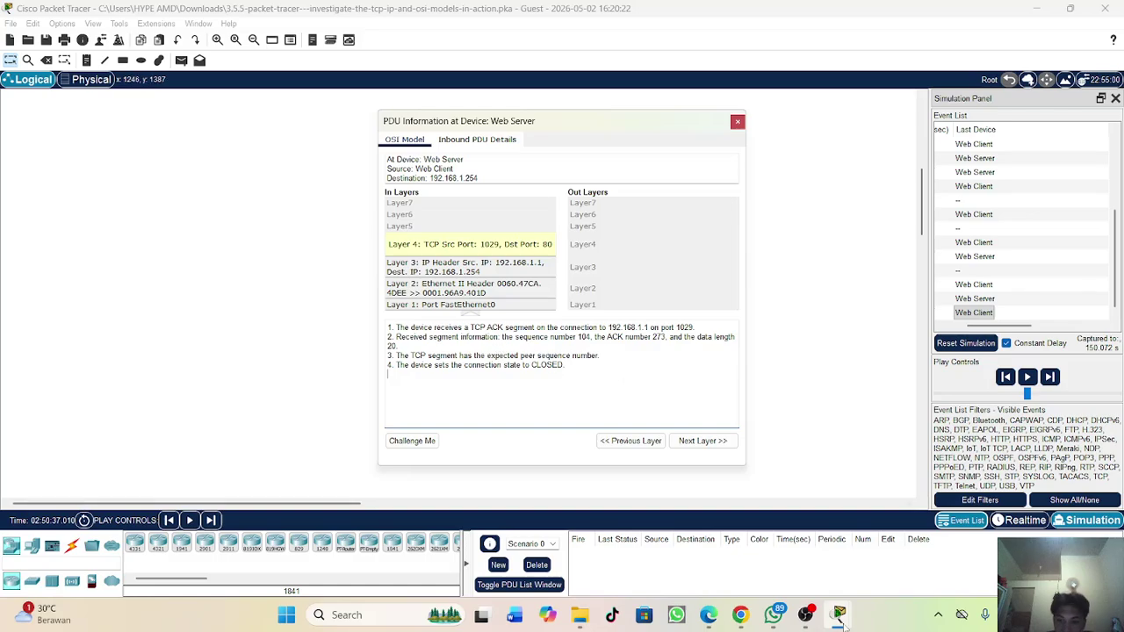
Step: Read item g on the last TCP event and the Challenge Questions in the PT Activity instructions
mouse_move(839, 615)
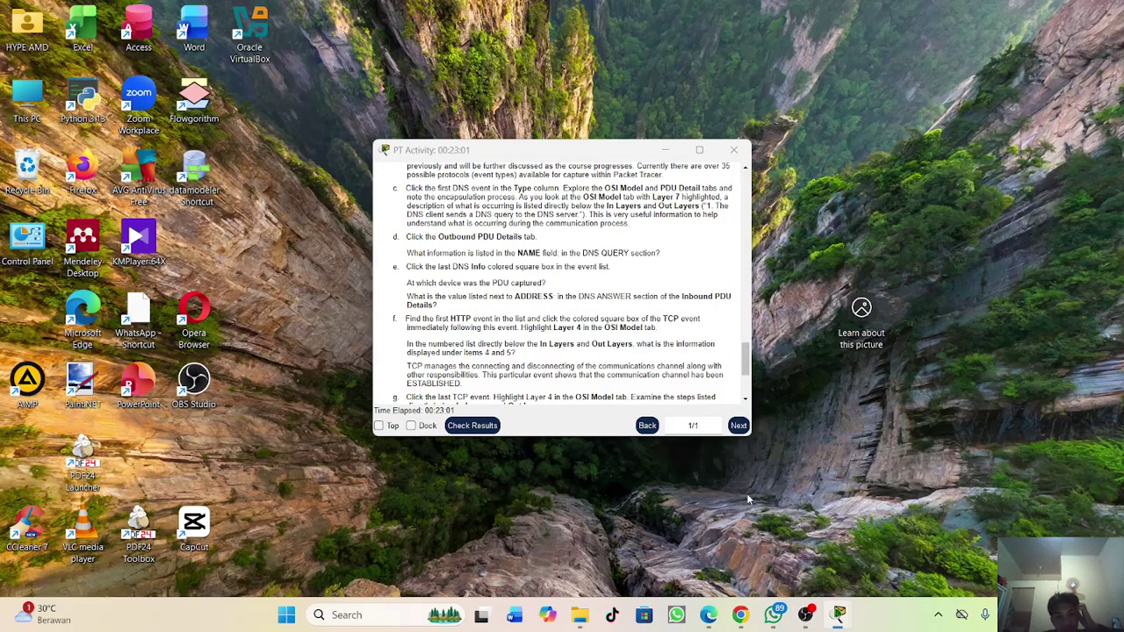
click(823, 590)
scroll(527, 316, down, 2)
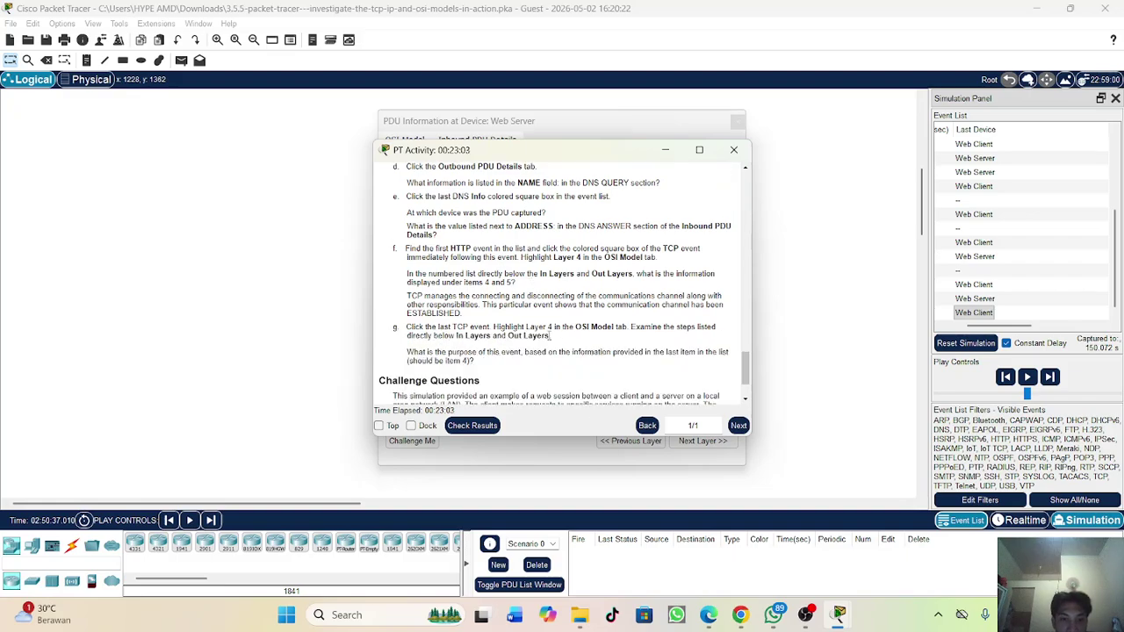
scroll(551, 335, down, 1)
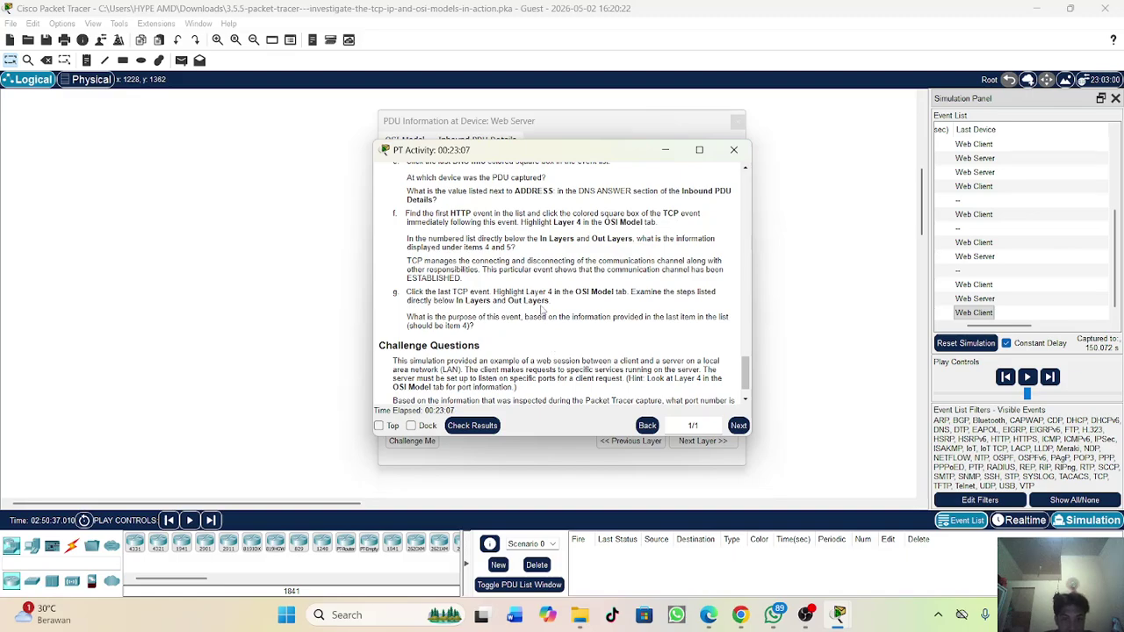
drag(404, 292, 684, 301)
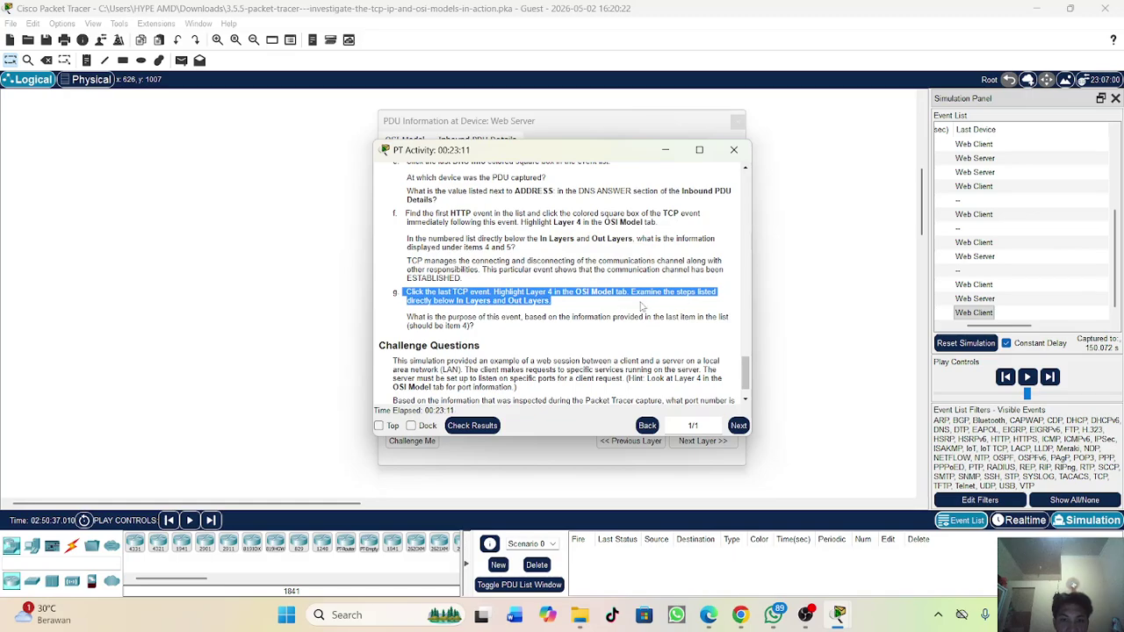
click(590, 317)
scroll(427, 227, down, 1)
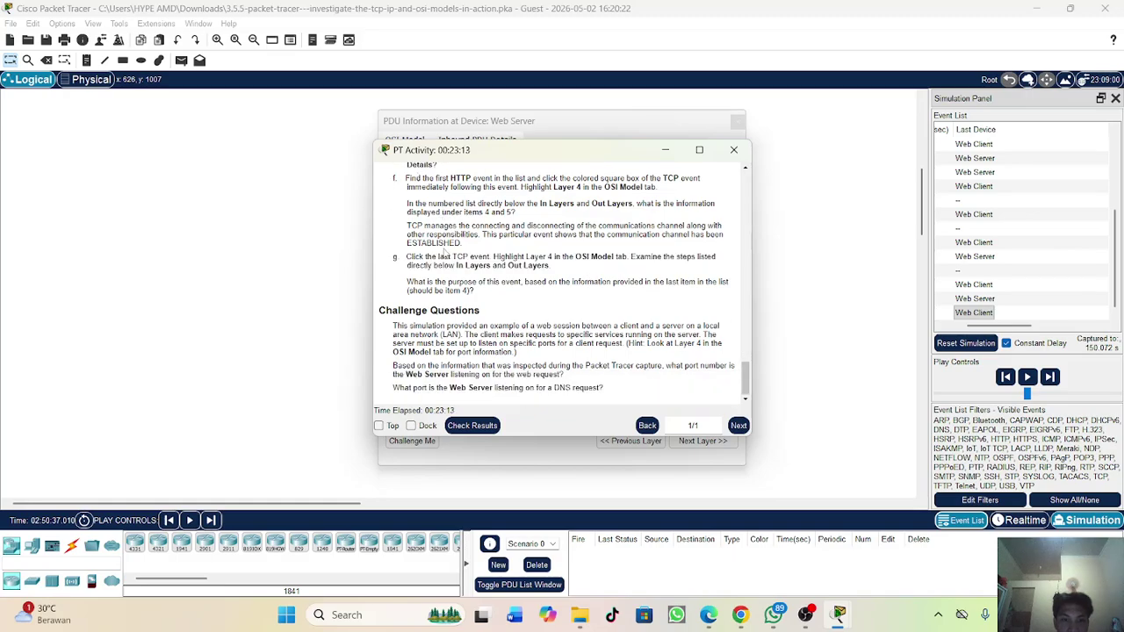
Step: Reread item f in the instructions, then open the Web Server PDU of the first listed Web Client event and examine its Layer 4 Out Layers description
scroll(445, 254, up, 3)
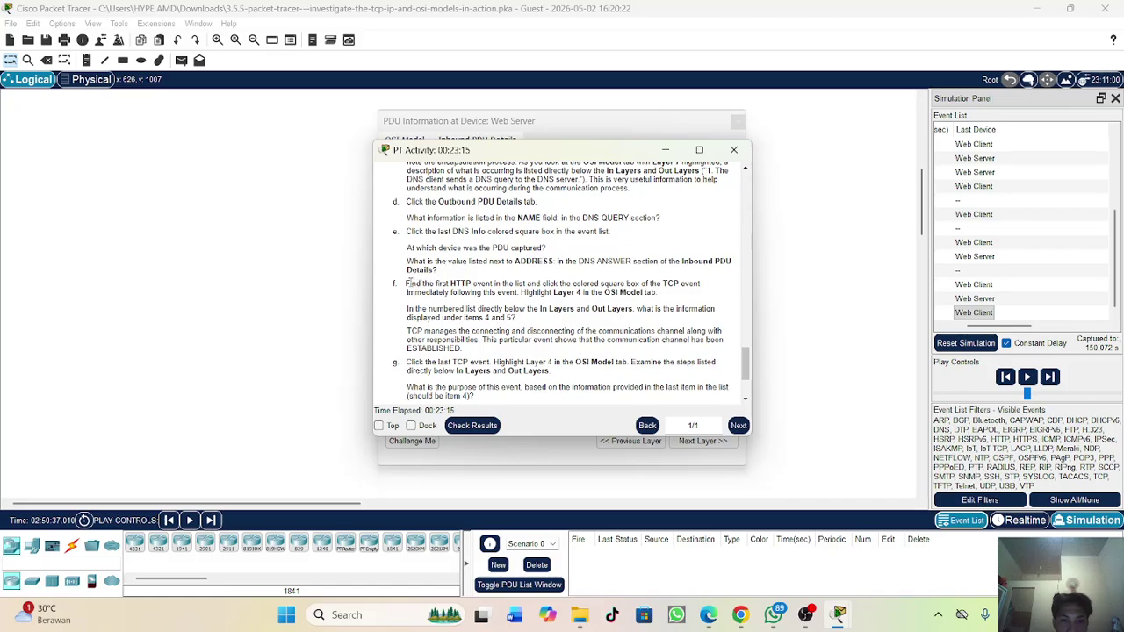
drag(408, 284, 623, 344)
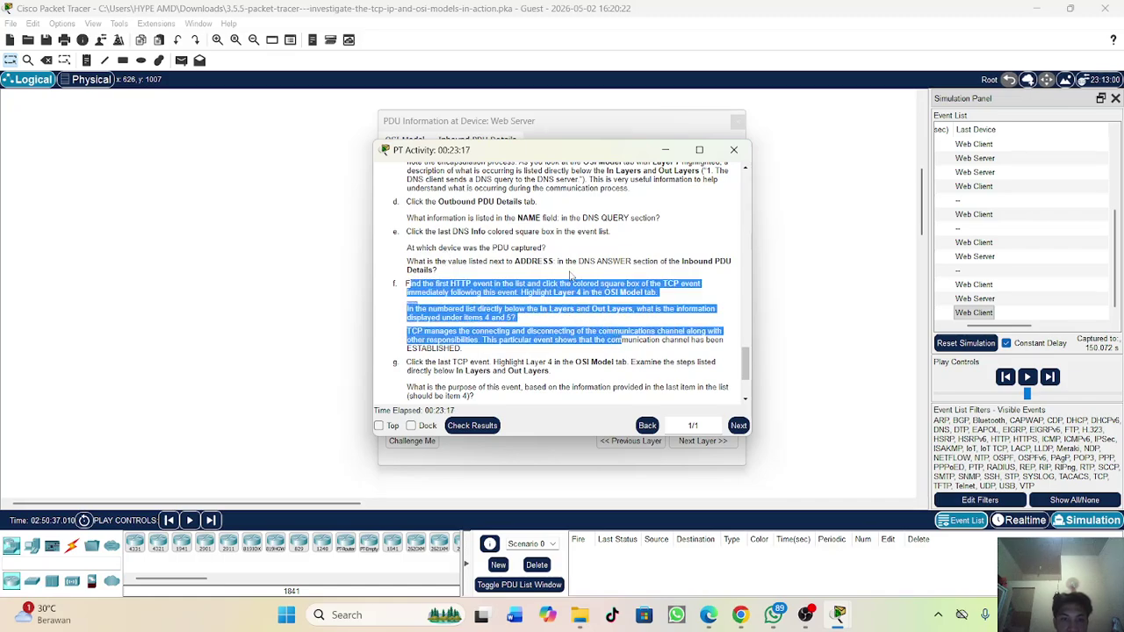
click(570, 275)
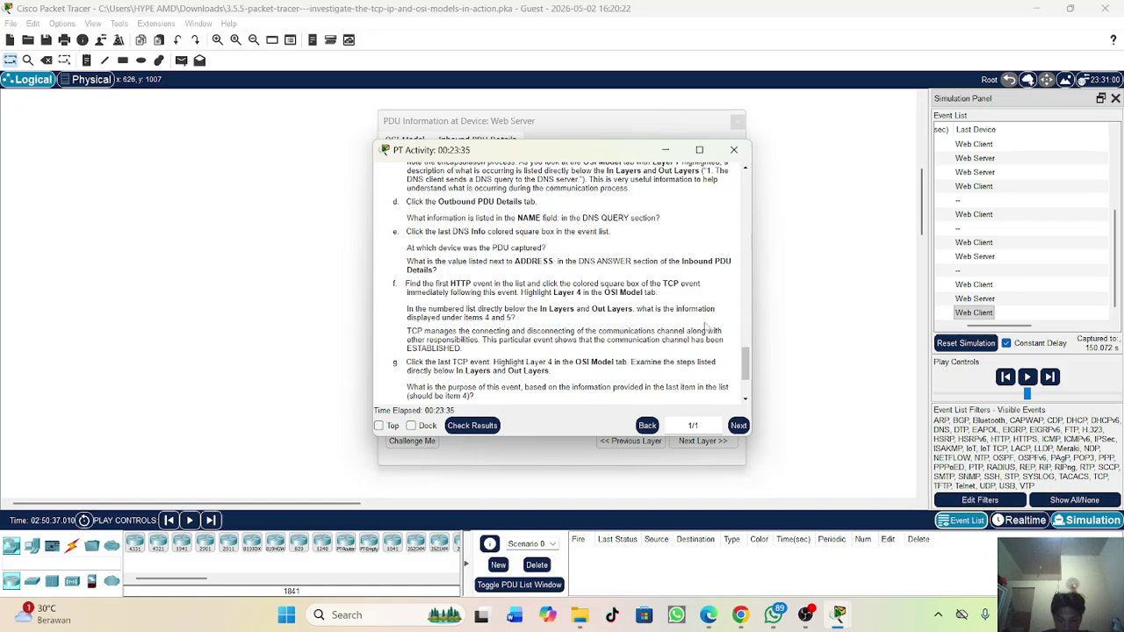
click(994, 148)
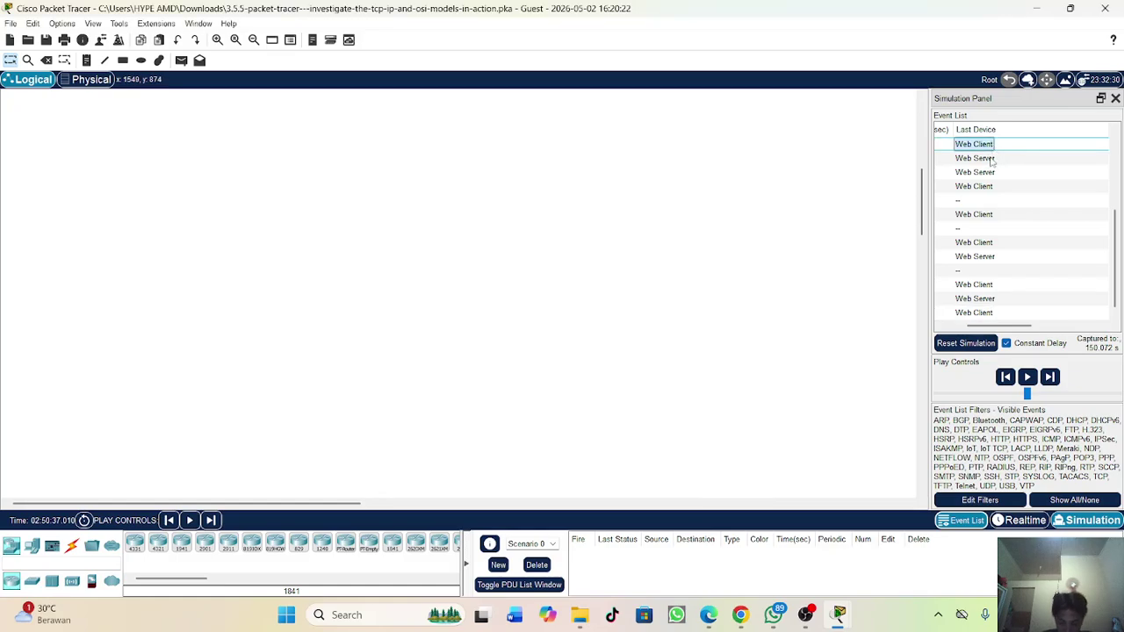
click(992, 159)
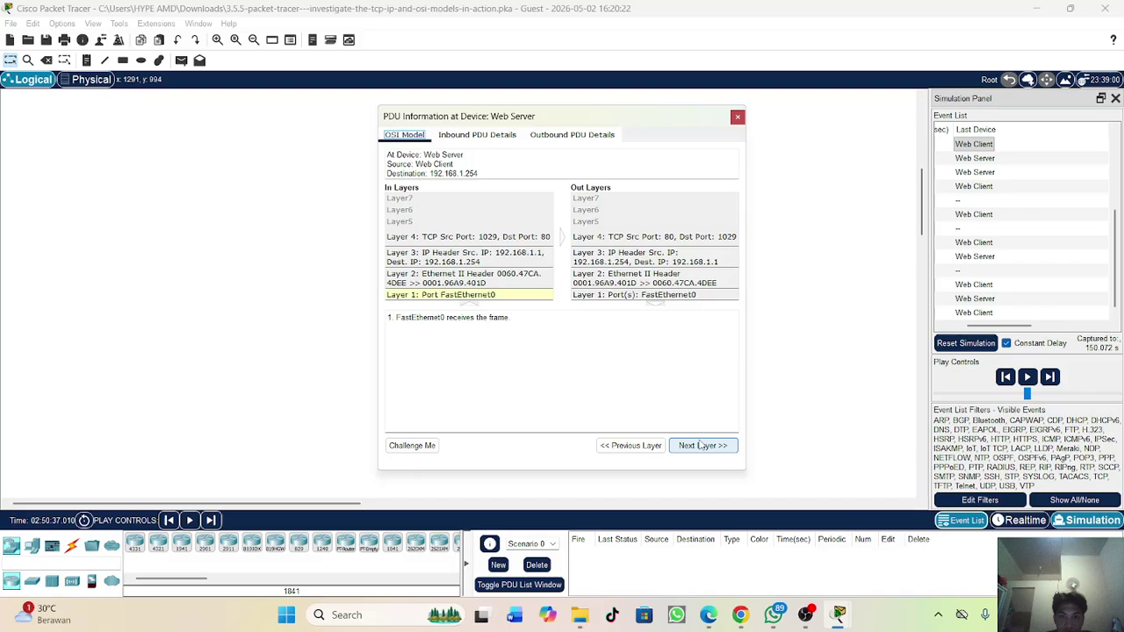
click(643, 242)
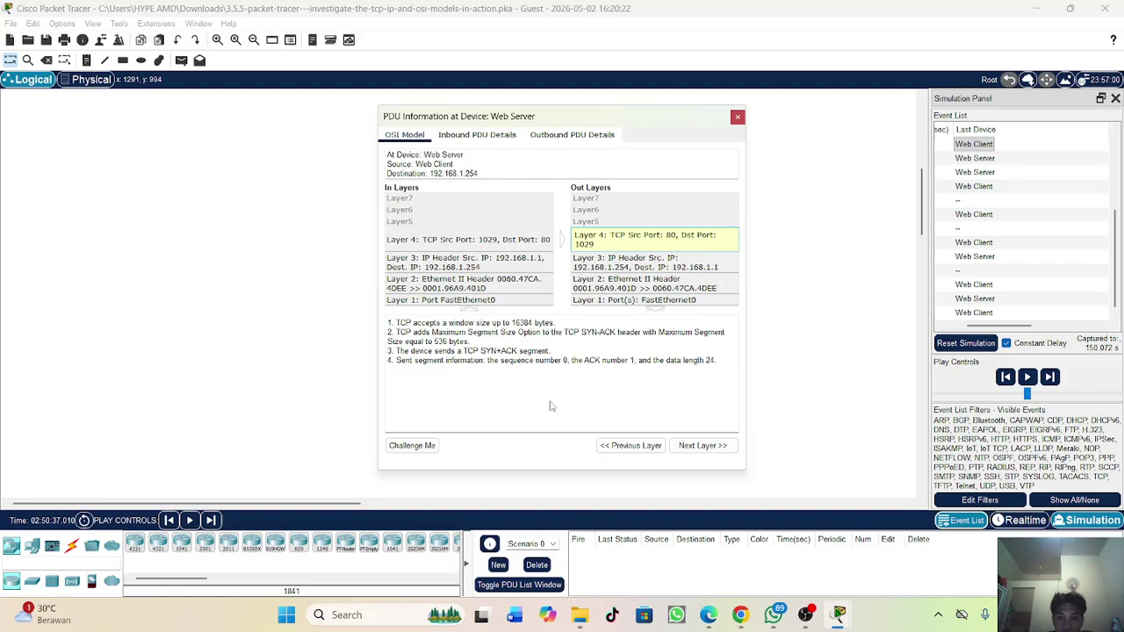
Step: Return to the PT Activity instructions and reread items f and g on the TCP events
mouse_move(840, 613)
click(887, 514)
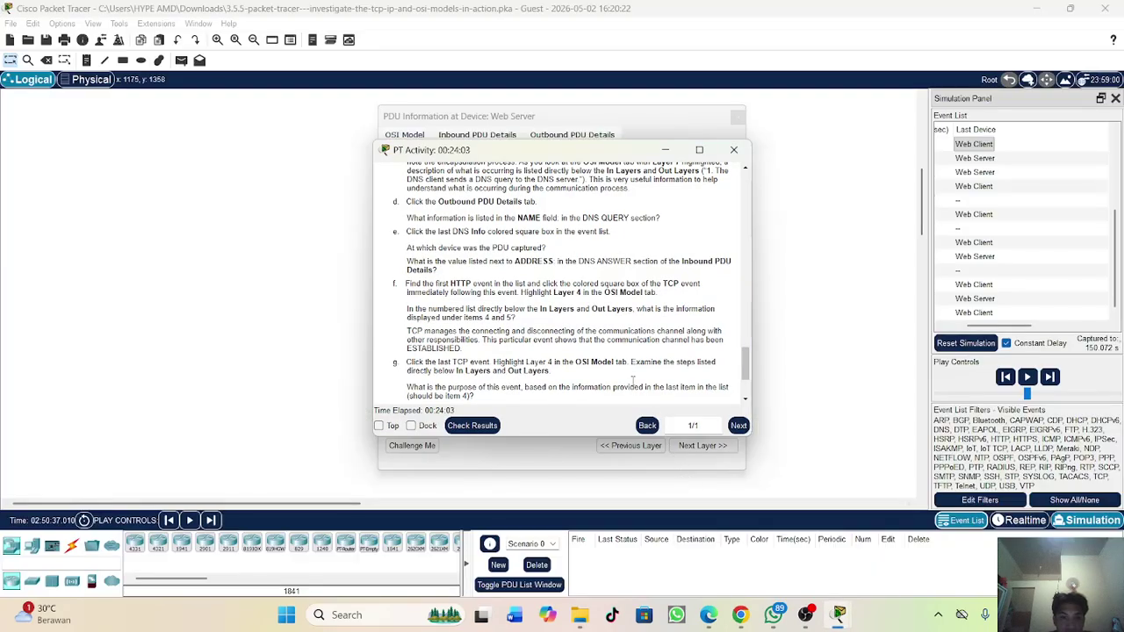
drag(407, 293, 575, 313)
click(569, 310)
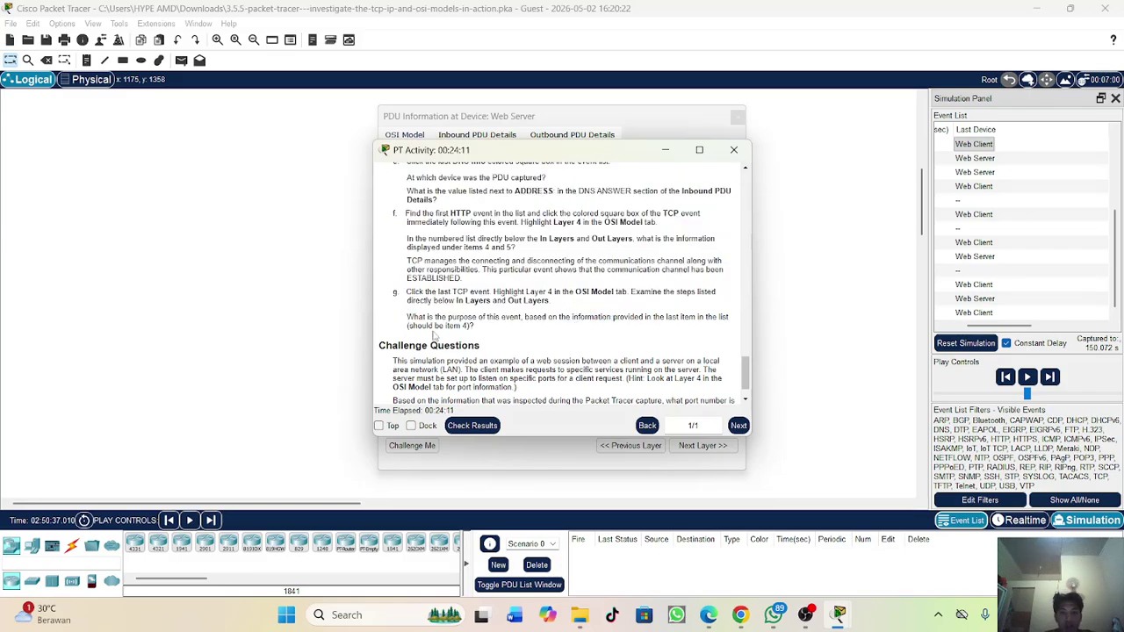
drag(397, 294, 512, 293)
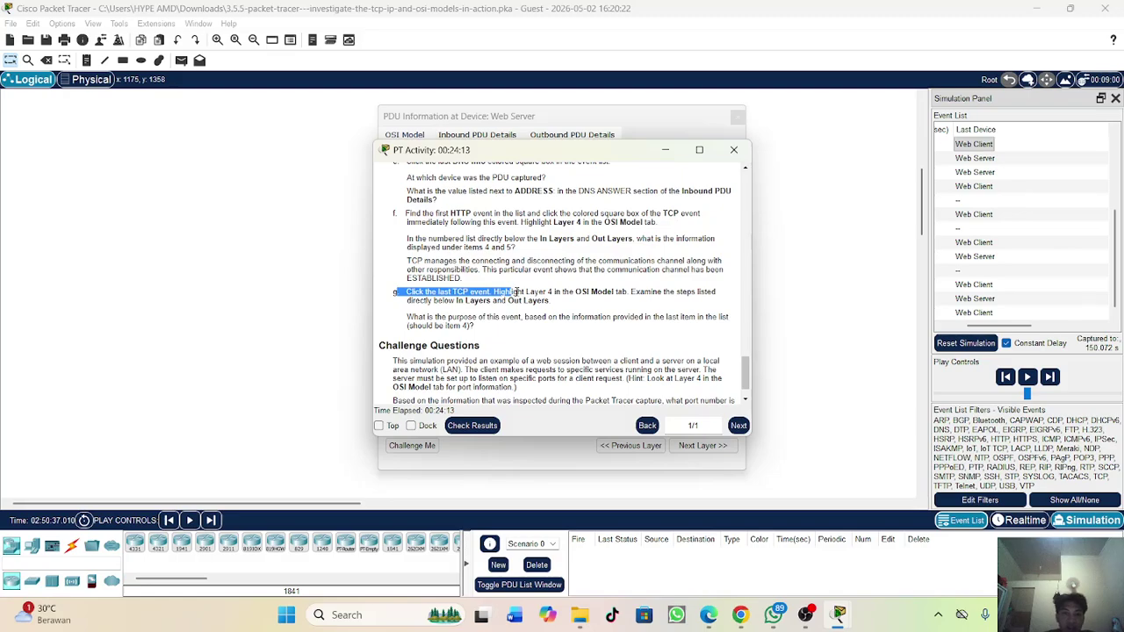
Step: Open the PDU information of the last event and examine item 1 of its Layer 4 In Layers description
click(990, 313)
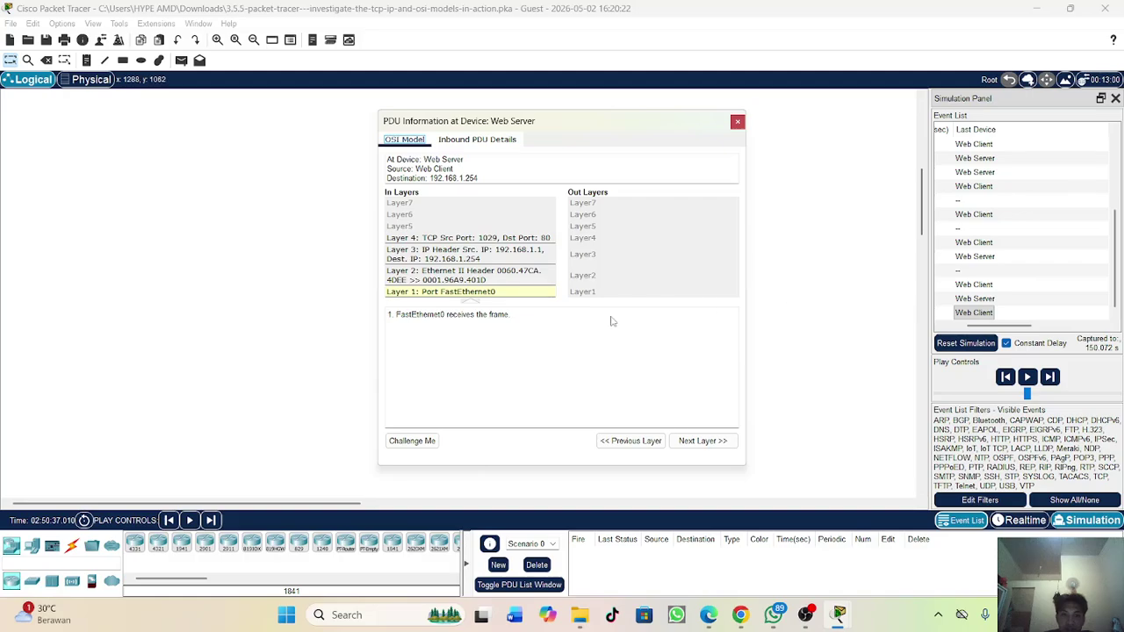
click(446, 242)
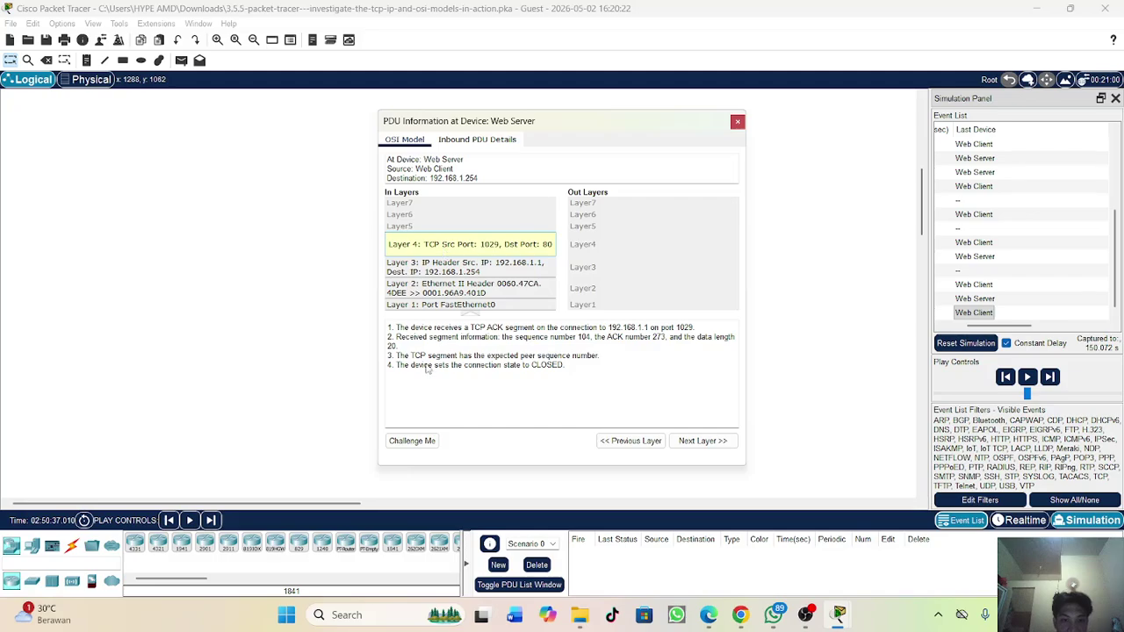
drag(396, 337, 611, 328)
click(650, 327)
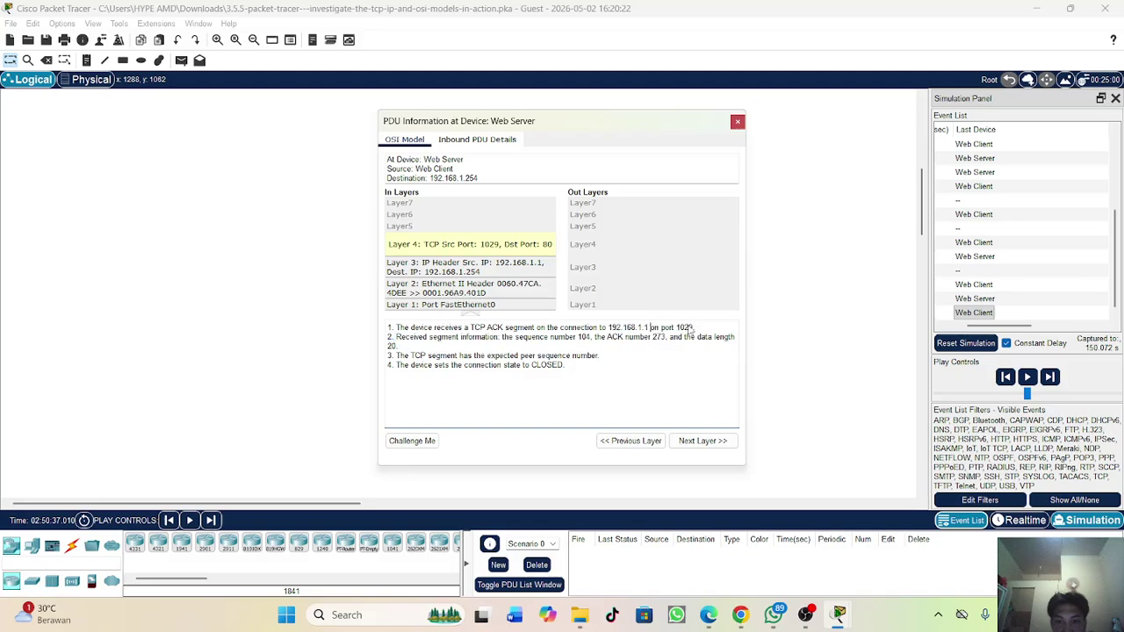
click(702, 320)
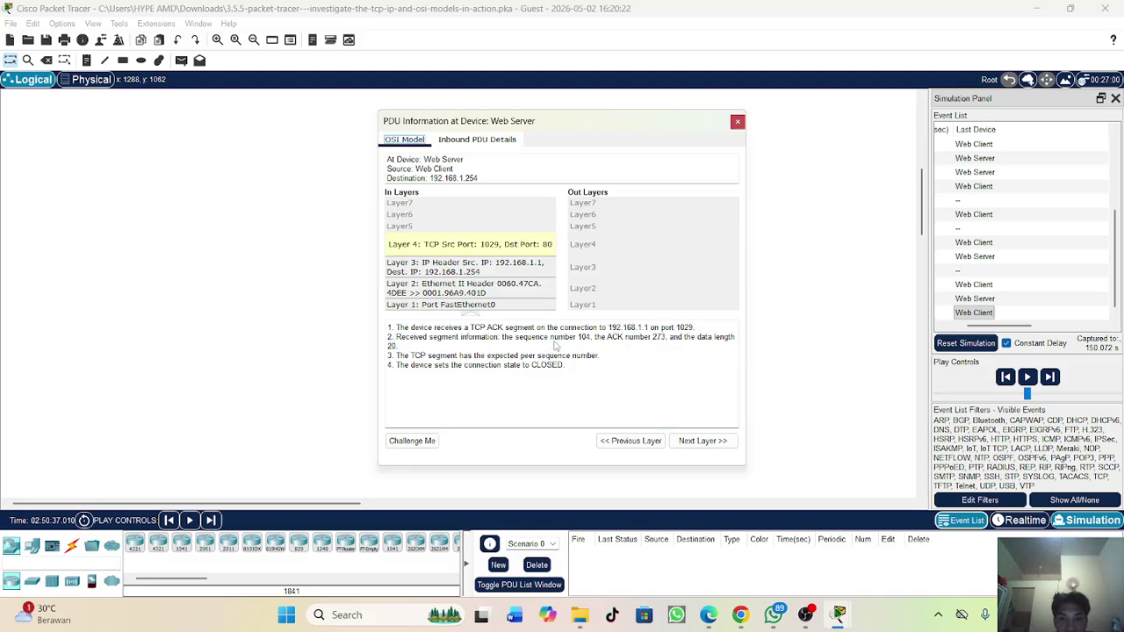
Step: Examine items 2 to 4 of the last TCP event's Layer 4 description, then close the PDU information
drag(518, 341, 670, 344)
click(668, 378)
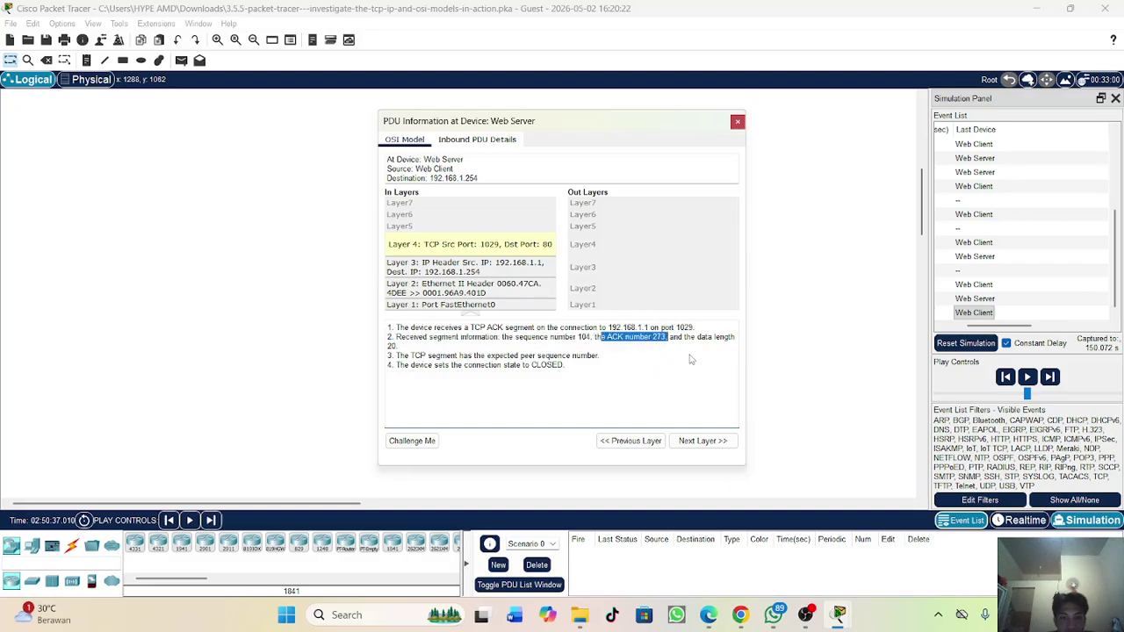
click(655, 355)
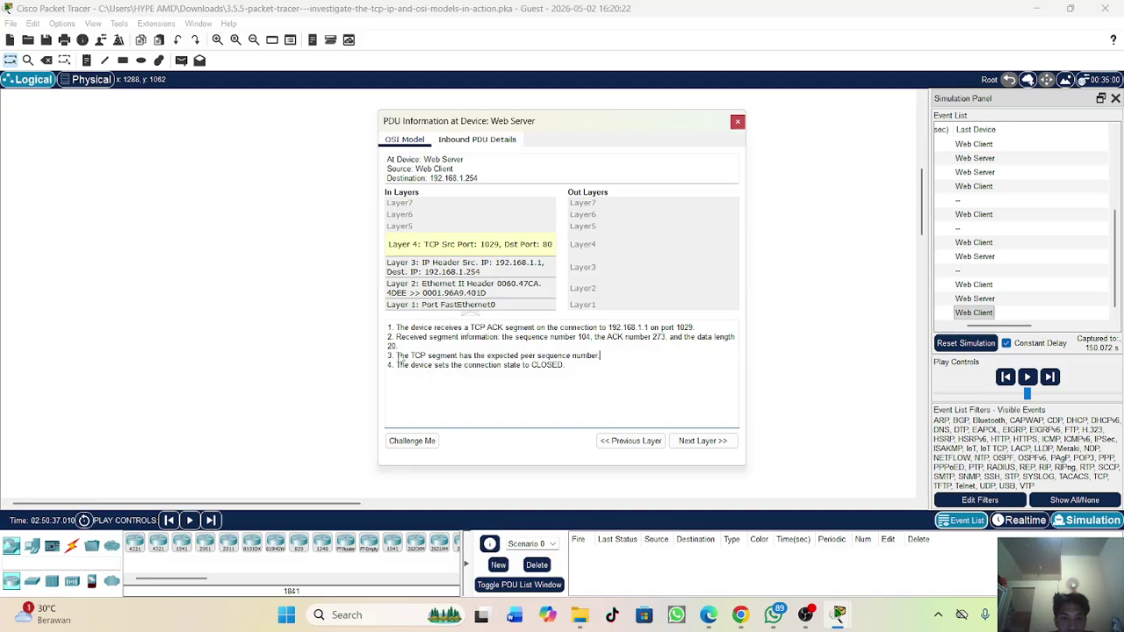
mouse_move(397, 356)
mouse_down()
mouse_move(613, 358)
mouse_move(403, 369)
mouse_up()
click(515, 379)
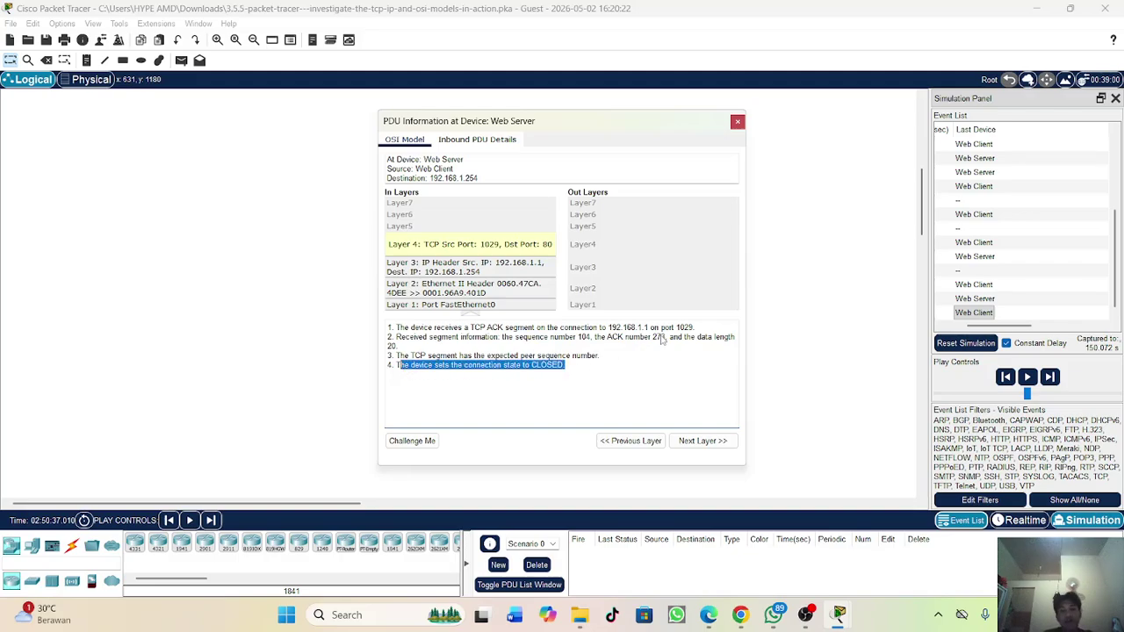
click(662, 341)
click(737, 122)
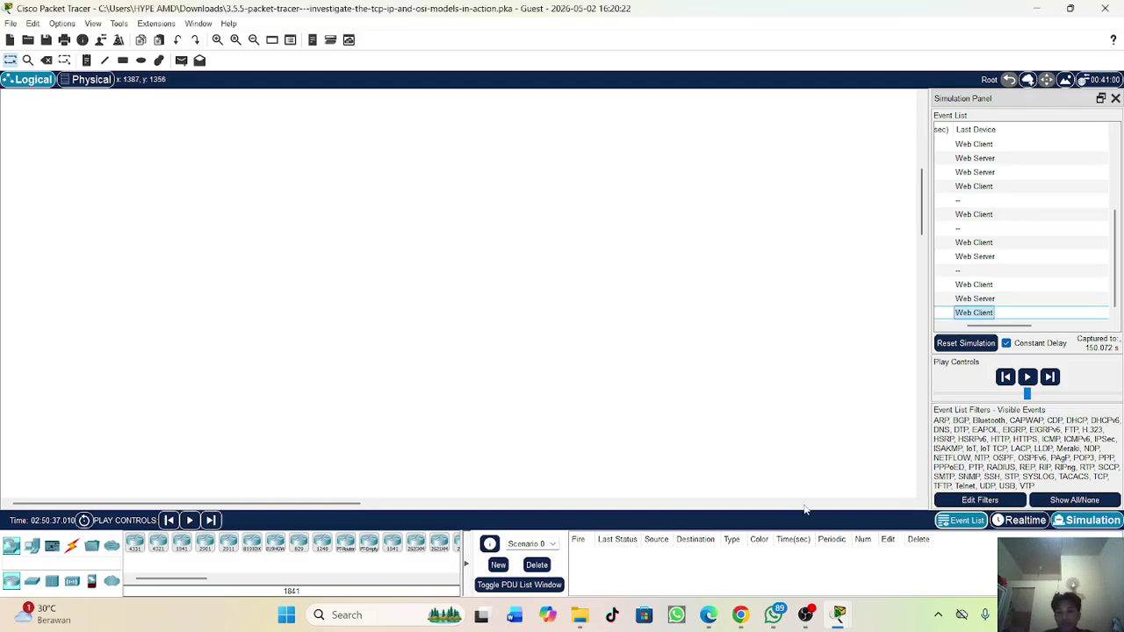
Step: Recheck item g in the PT Activity instructions, then return to the logical workspace
mouse_move(843, 618)
click(873, 549)
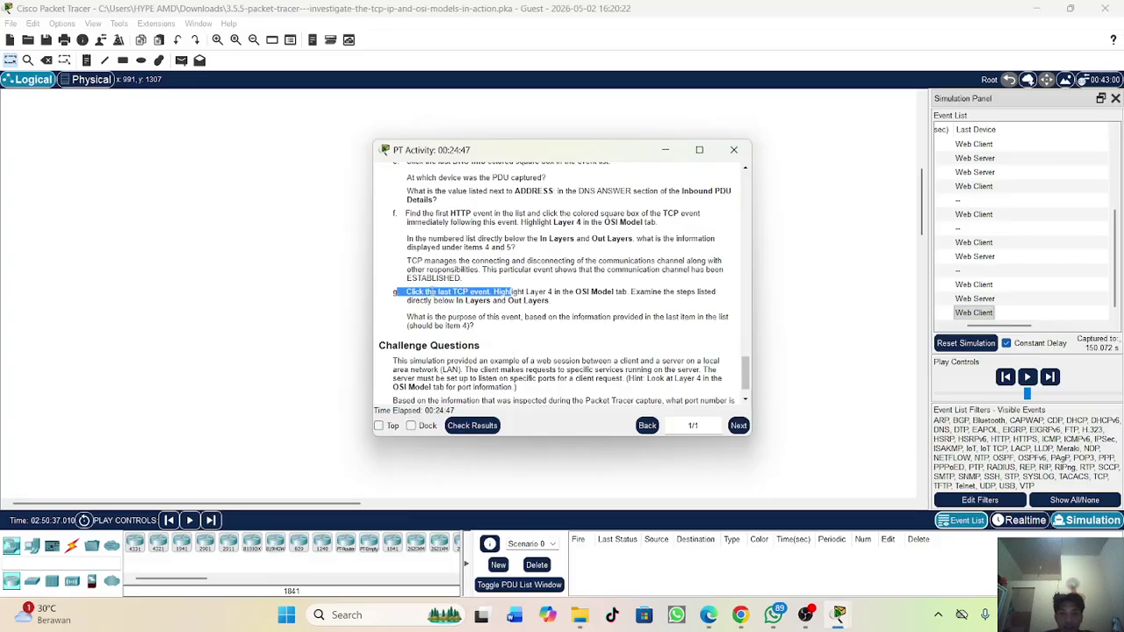
click(388, 305)
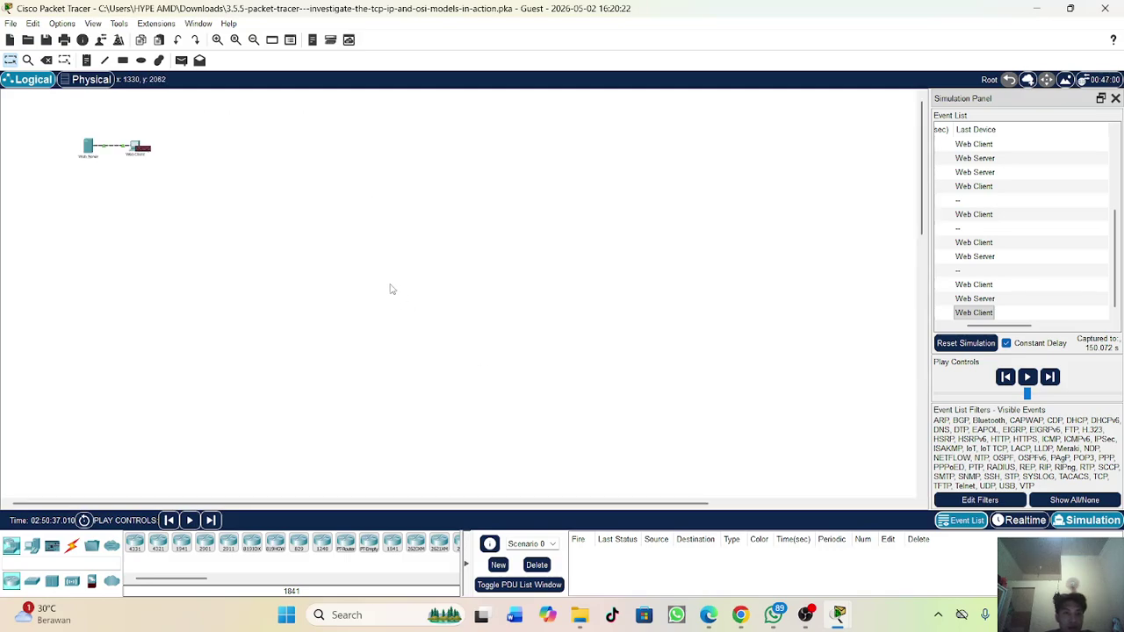
click(804, 615)
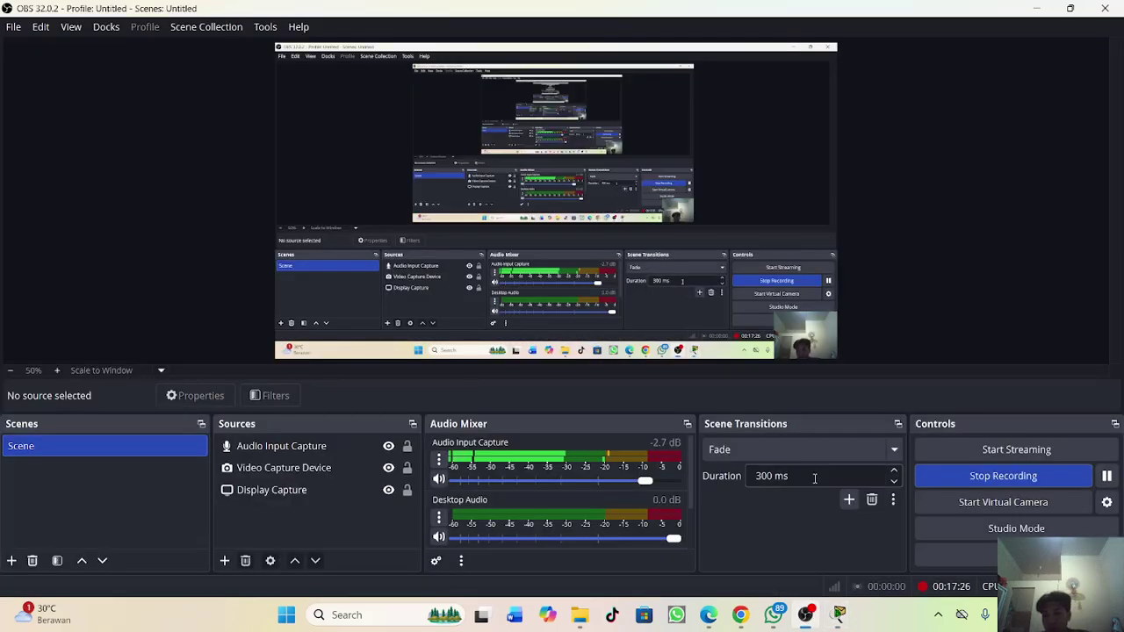